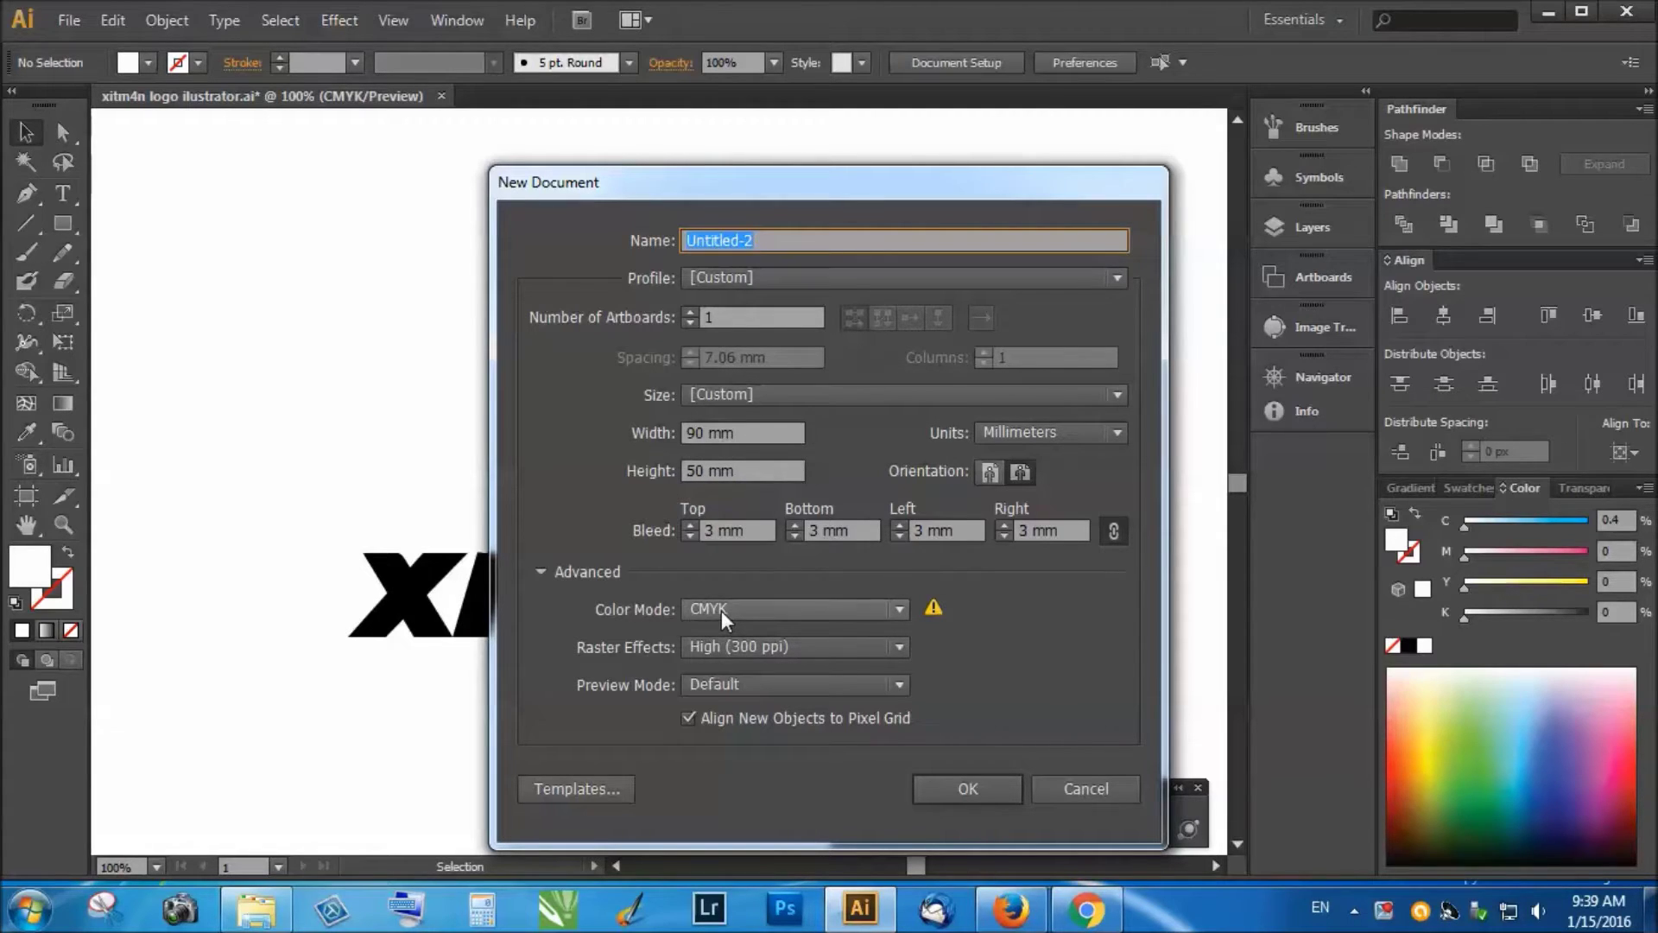
Create the 90 × 50 mm card document, keeping CMYK as the colour mode.
{"action": "left_click", "coordinate": [752, 611]}
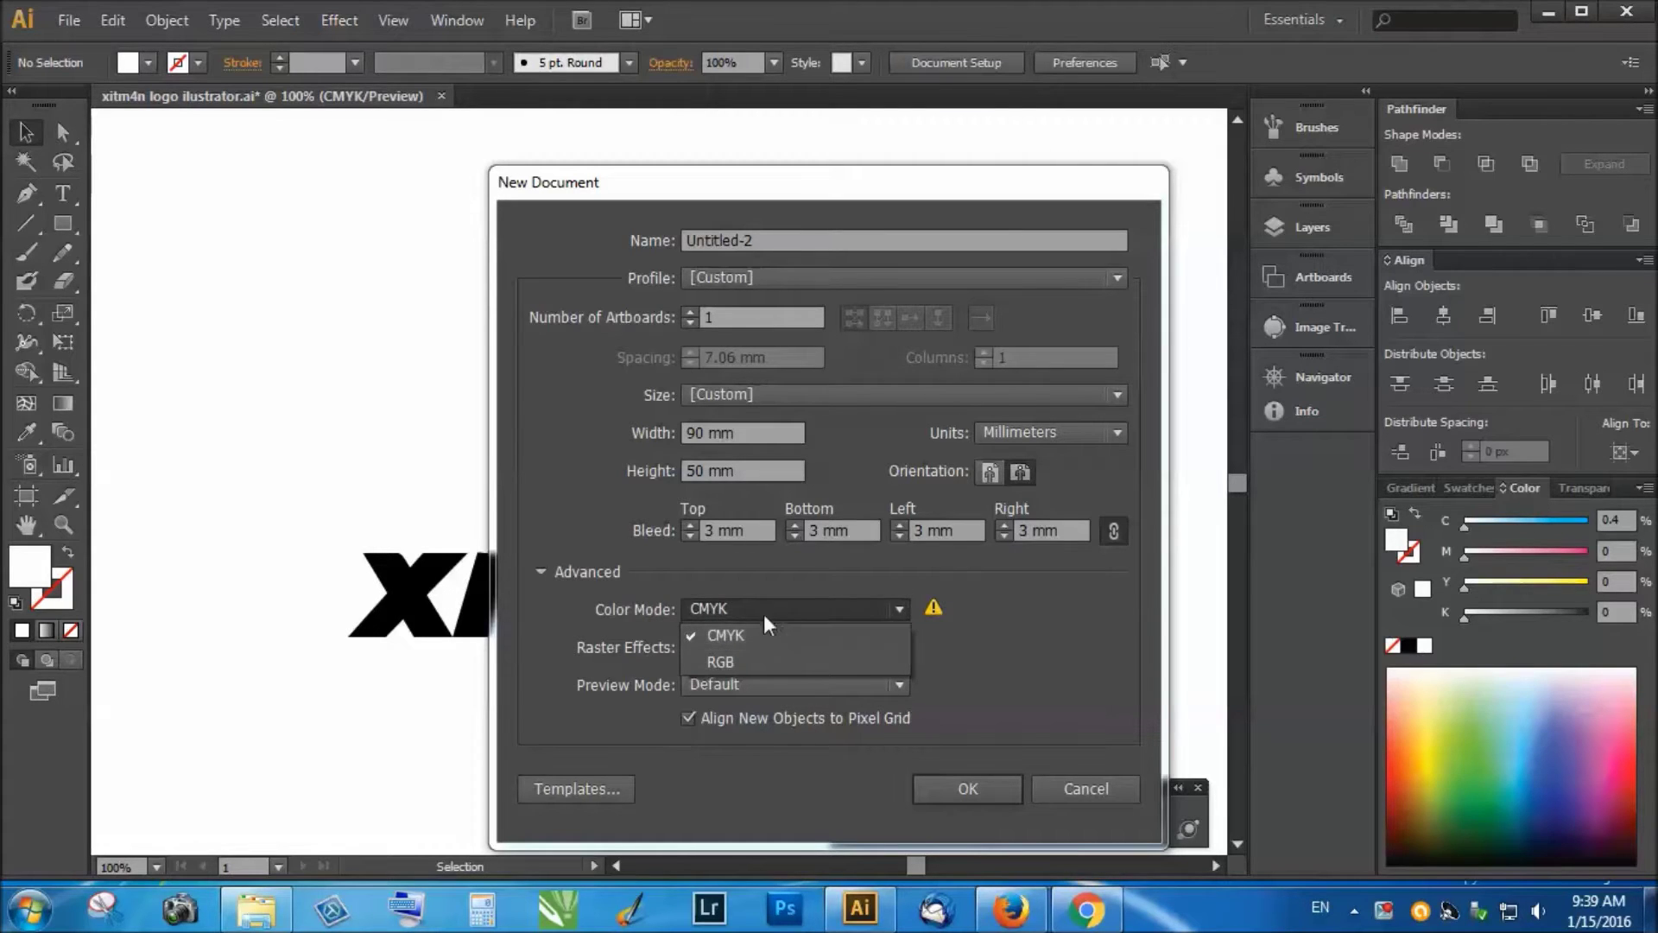
{"action": "left_click", "coordinate": [743, 583]}
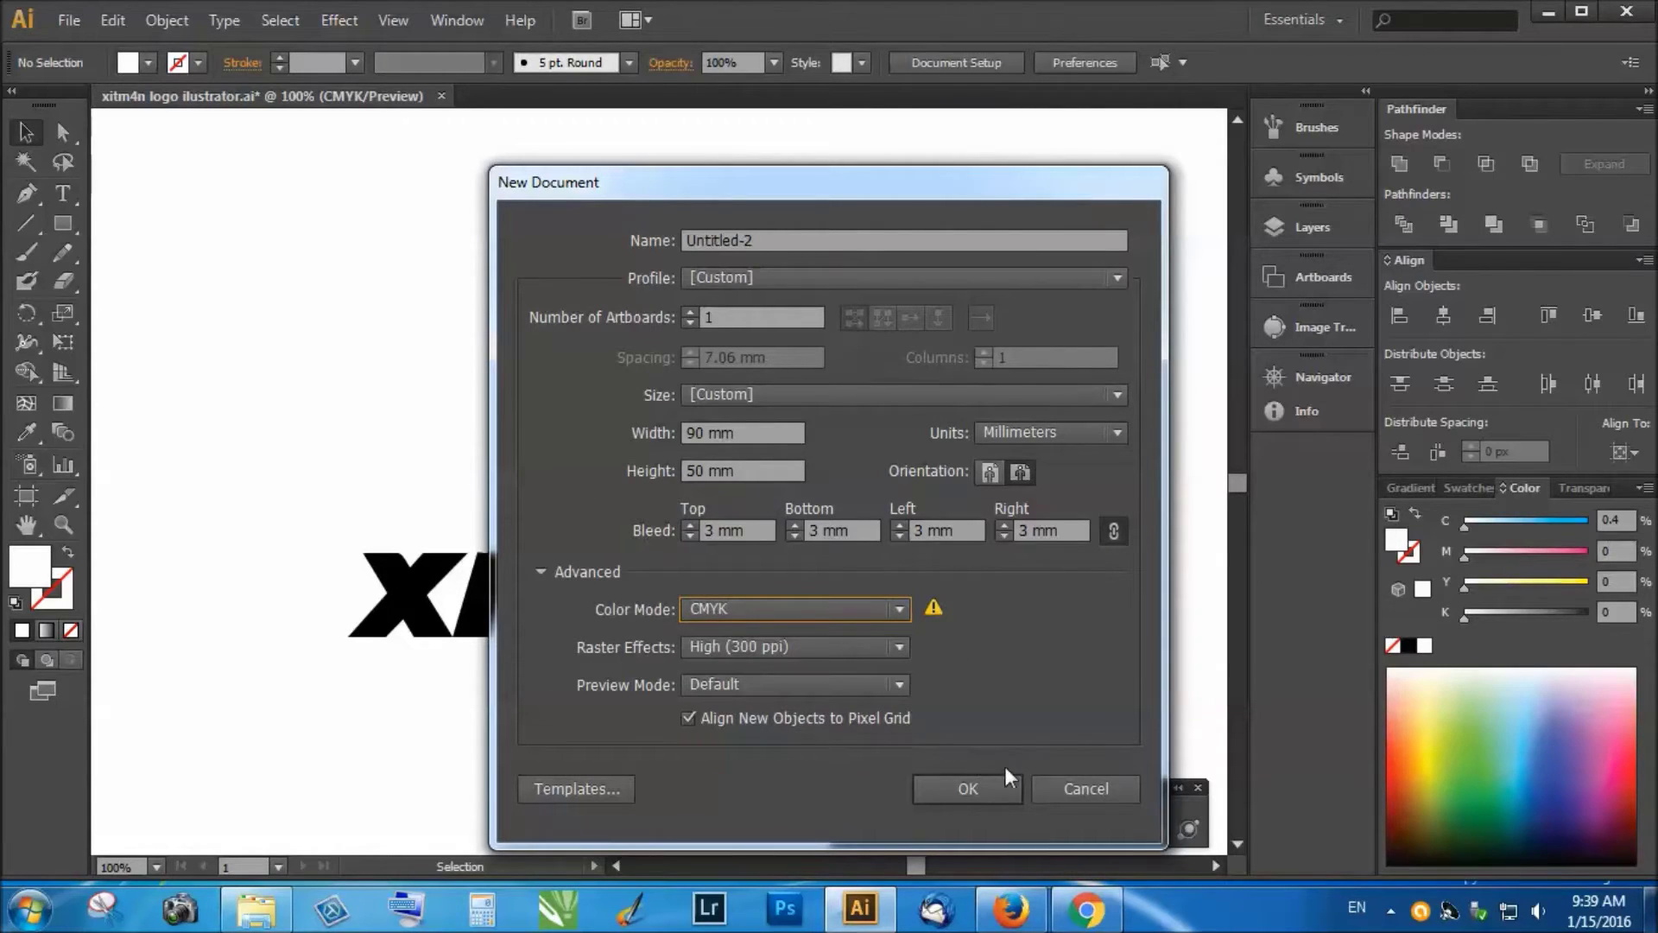
{"action": "left_click", "coordinate": [938, 793]}
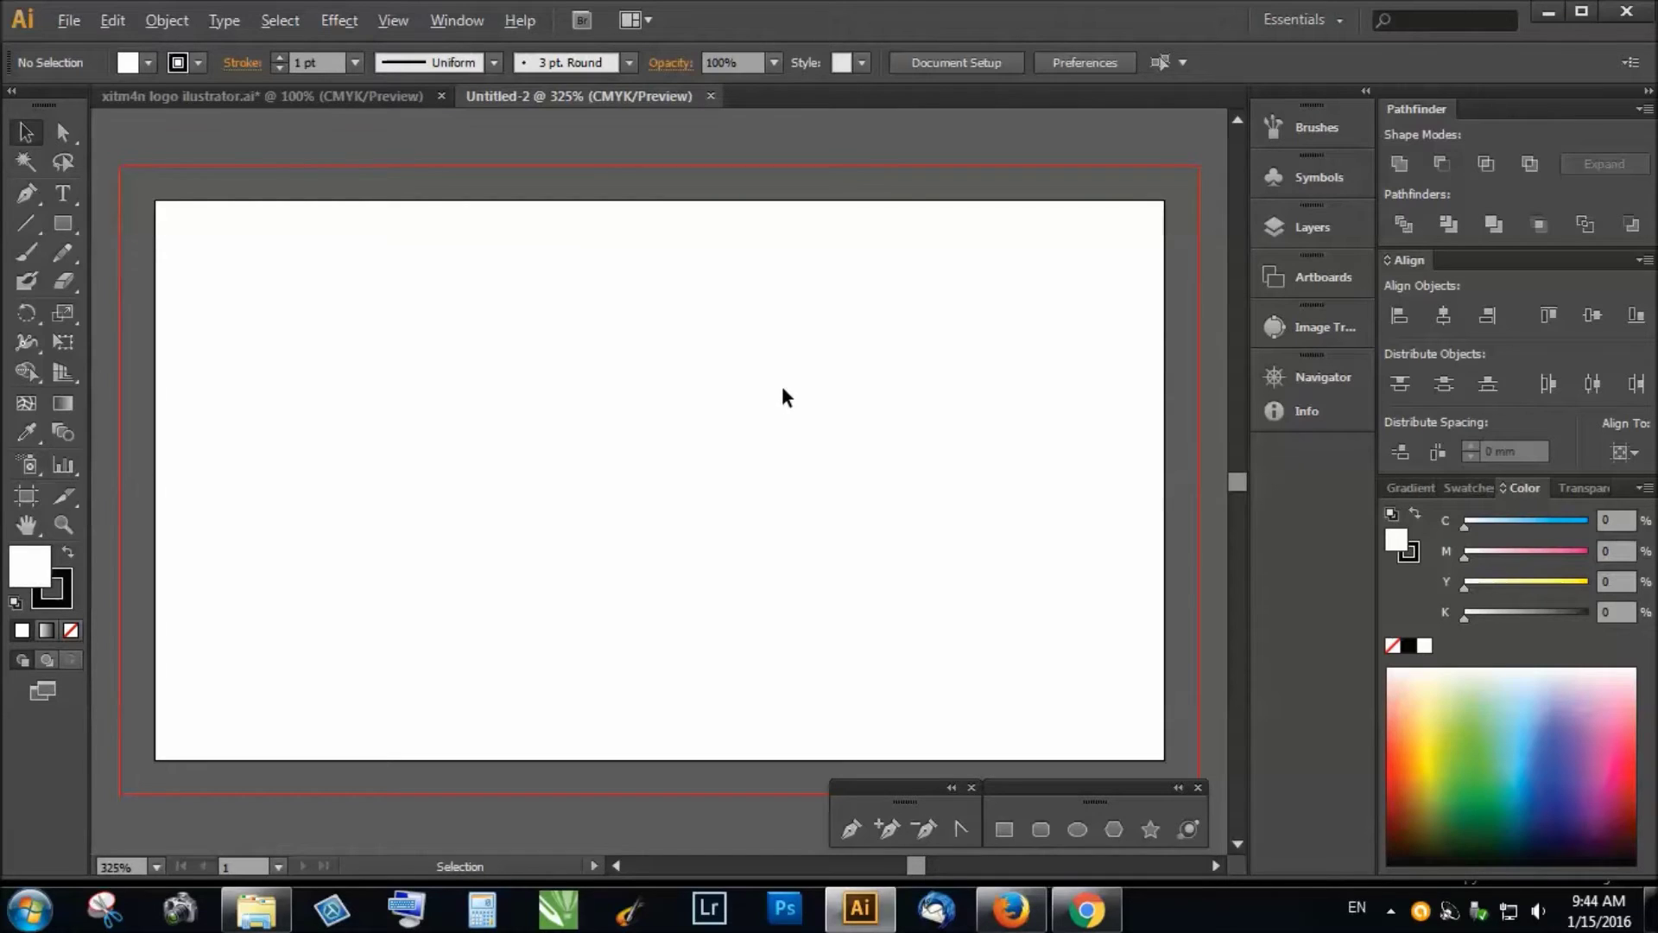
Zoom out and back in to view the blank Untitled-3 artboard and its bleed border.
{"action": "scroll", "coordinate": [781, 385], "scroll_direction": "down", "scroll_amount": 4}
{"action": "scroll", "coordinate": [781, 384], "scroll_direction": "up", "scroll_amount": 2}
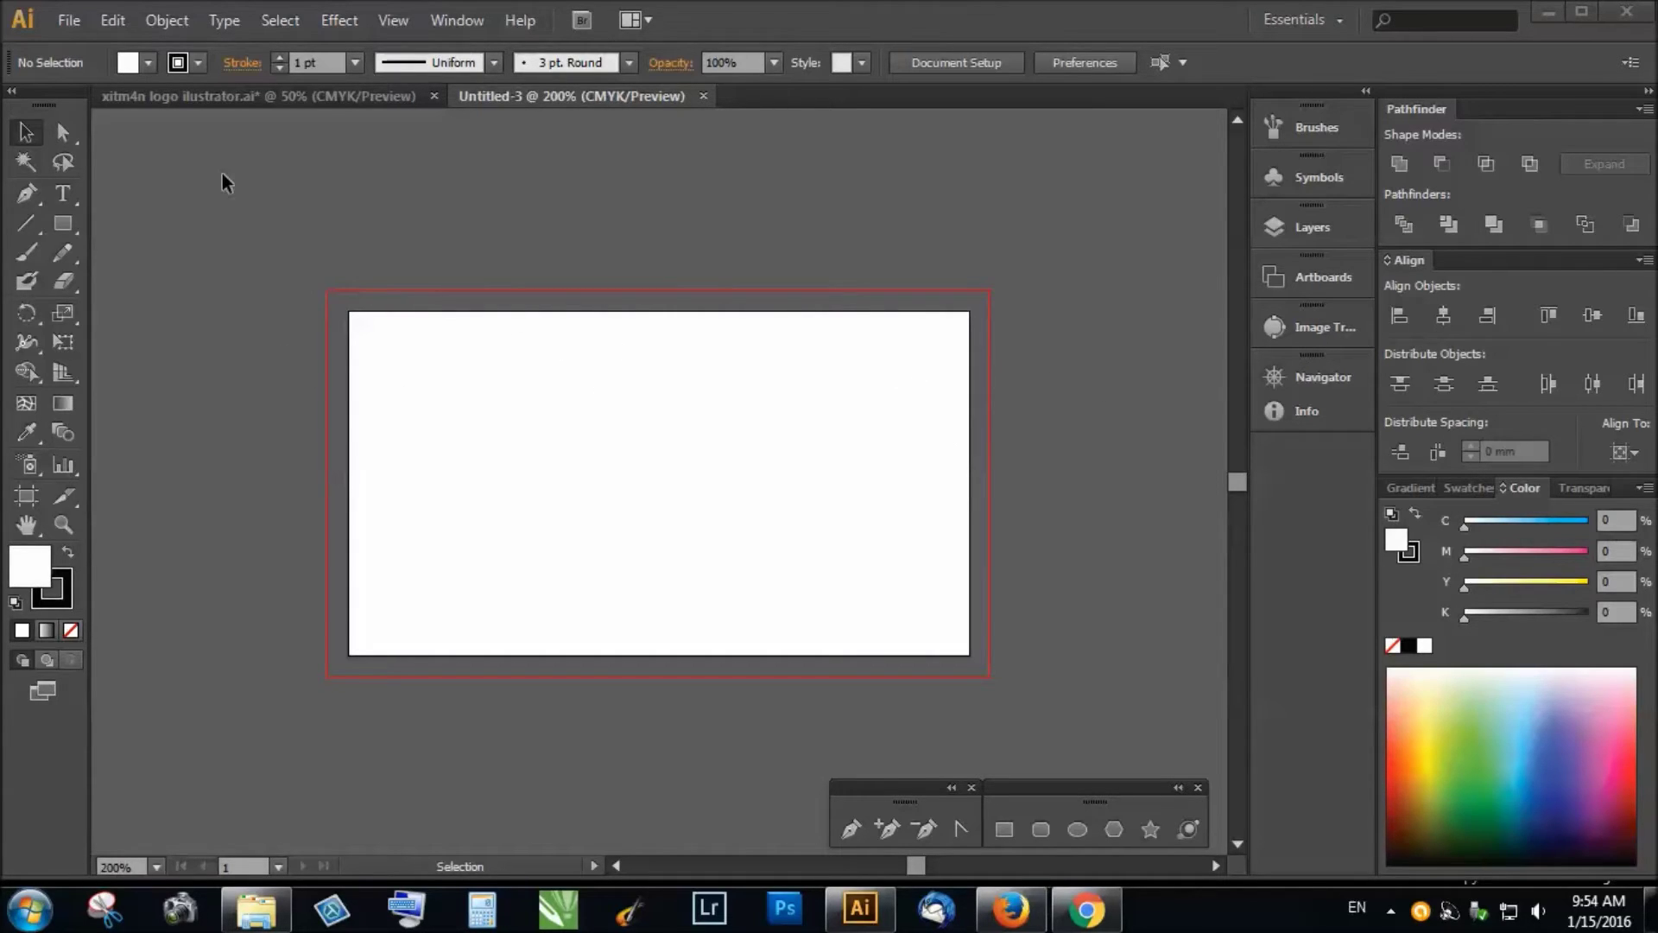
Show the rulers along the top and left edges of the canvas.
{"action": "left_click", "coordinate": [396, 22]}
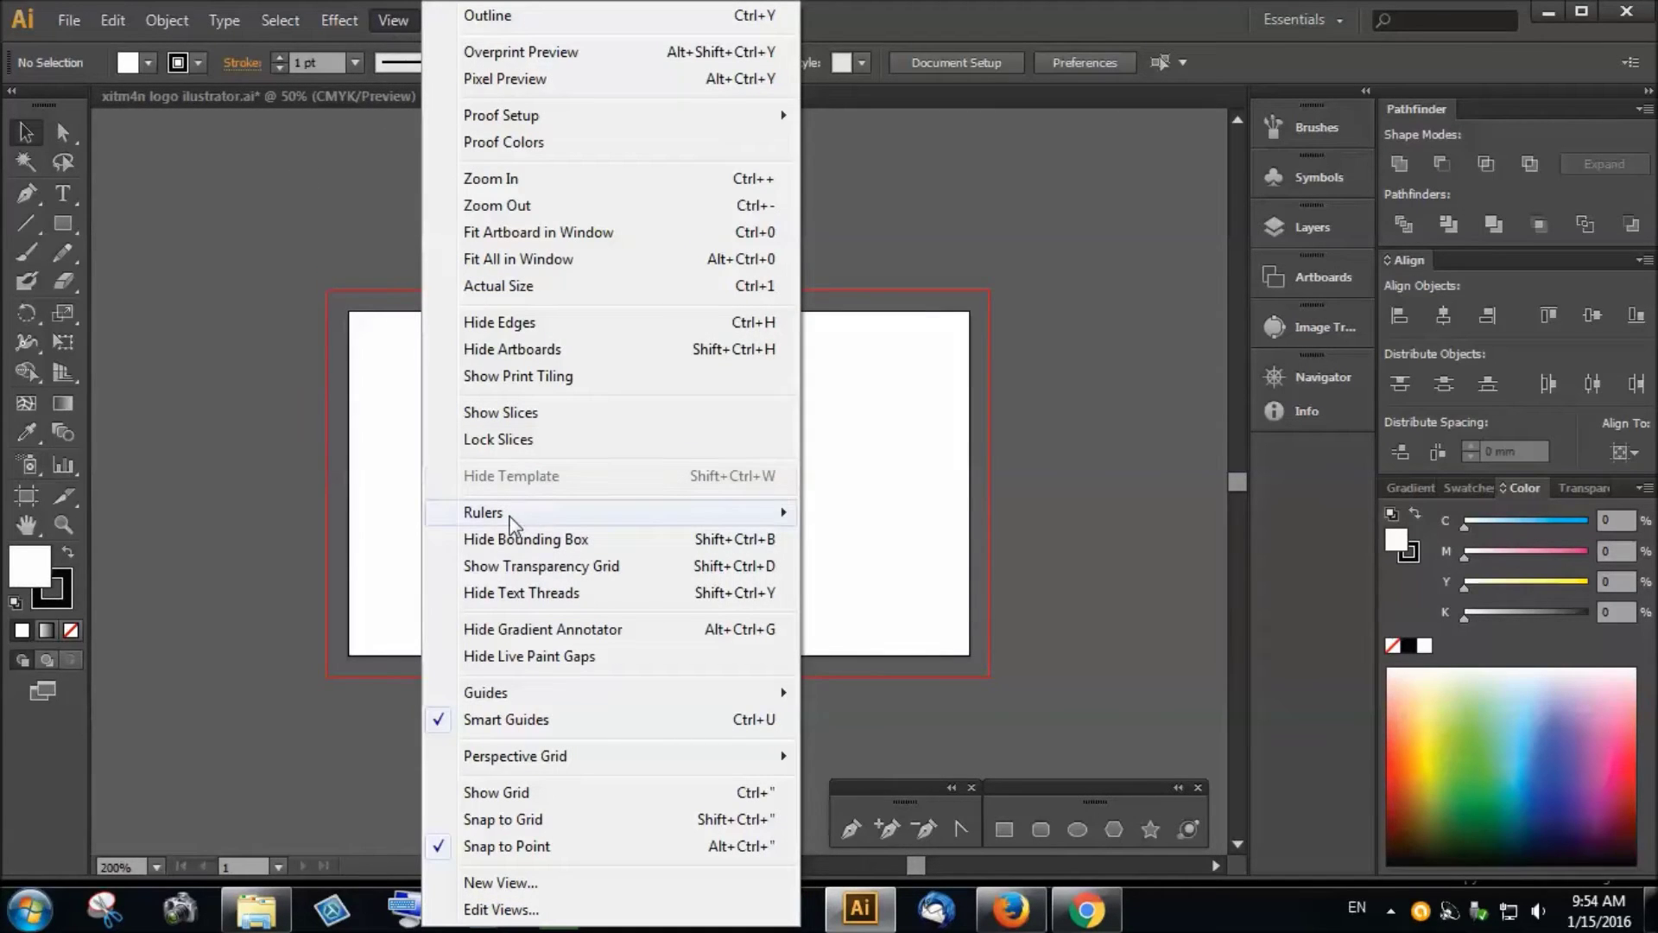
{"action": "mouse_move", "coordinate": [509, 518]}
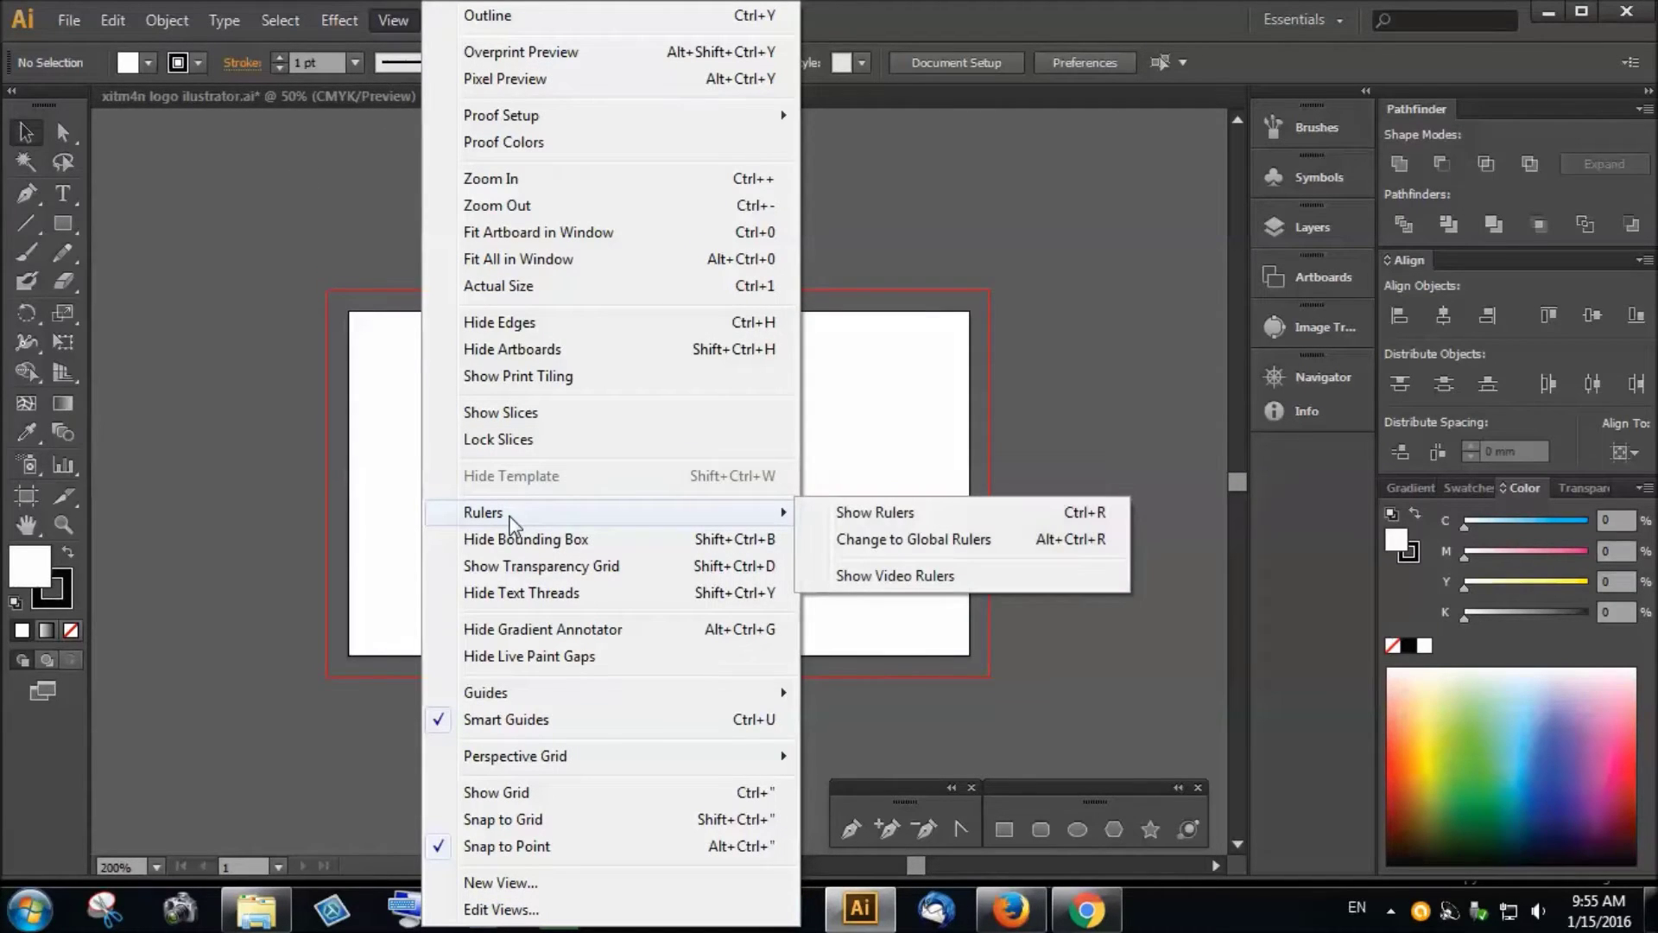
{"action": "left_click", "coordinate": [917, 516]}
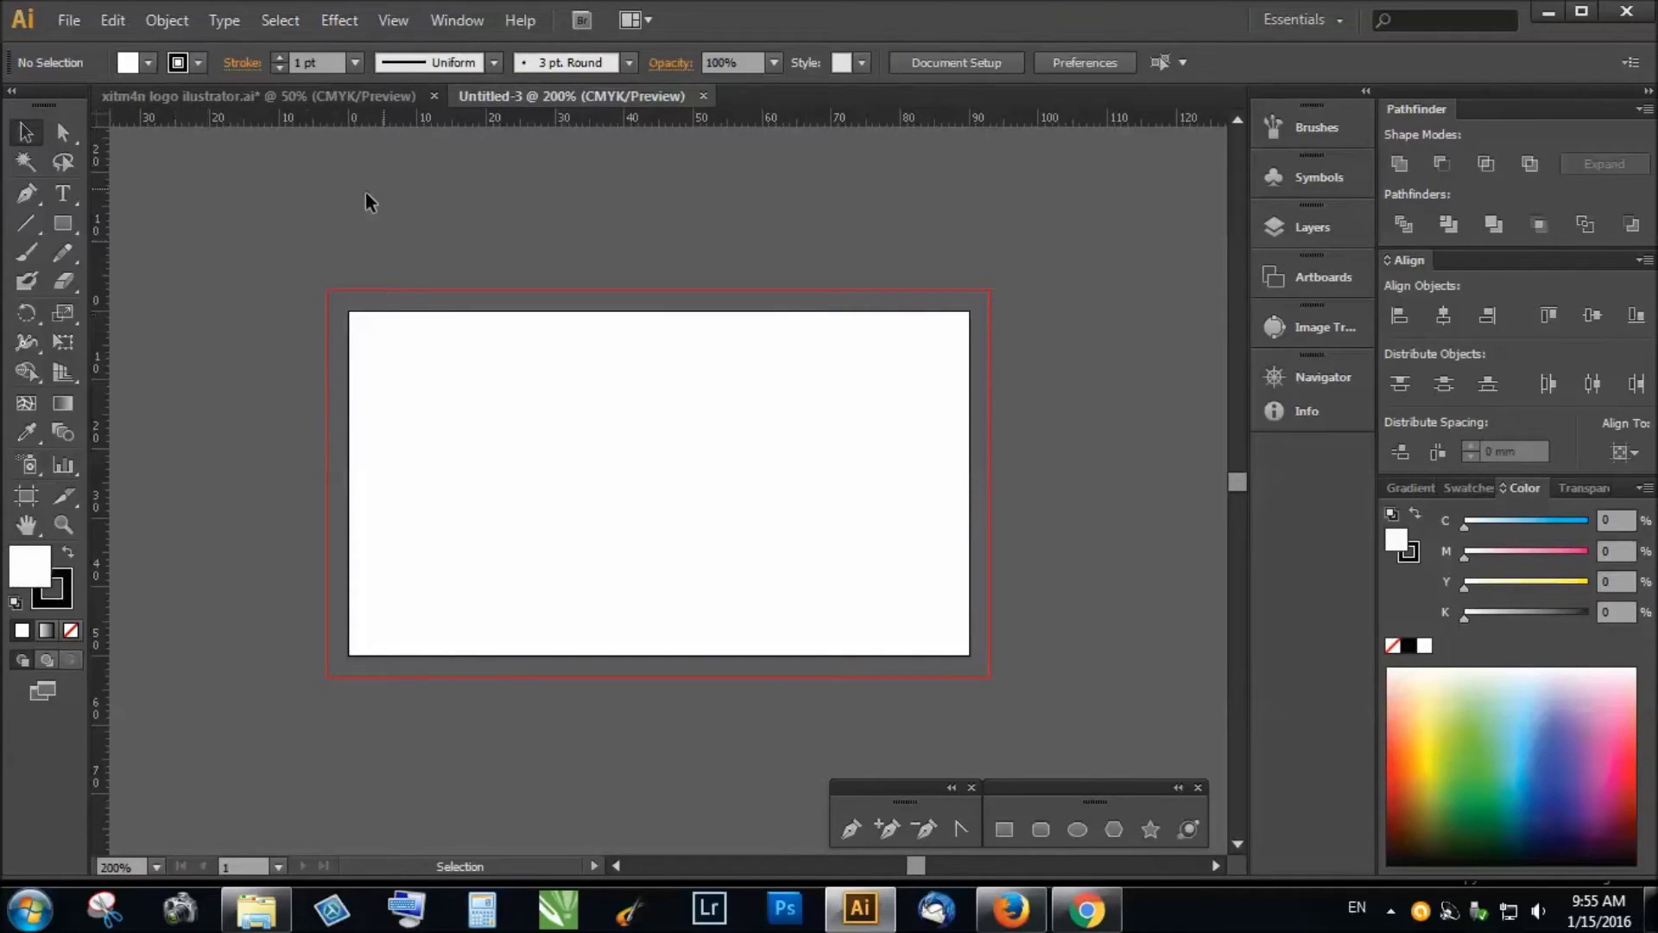
Hide the bounding box display.
{"action": "left_click", "coordinate": [381, 17]}
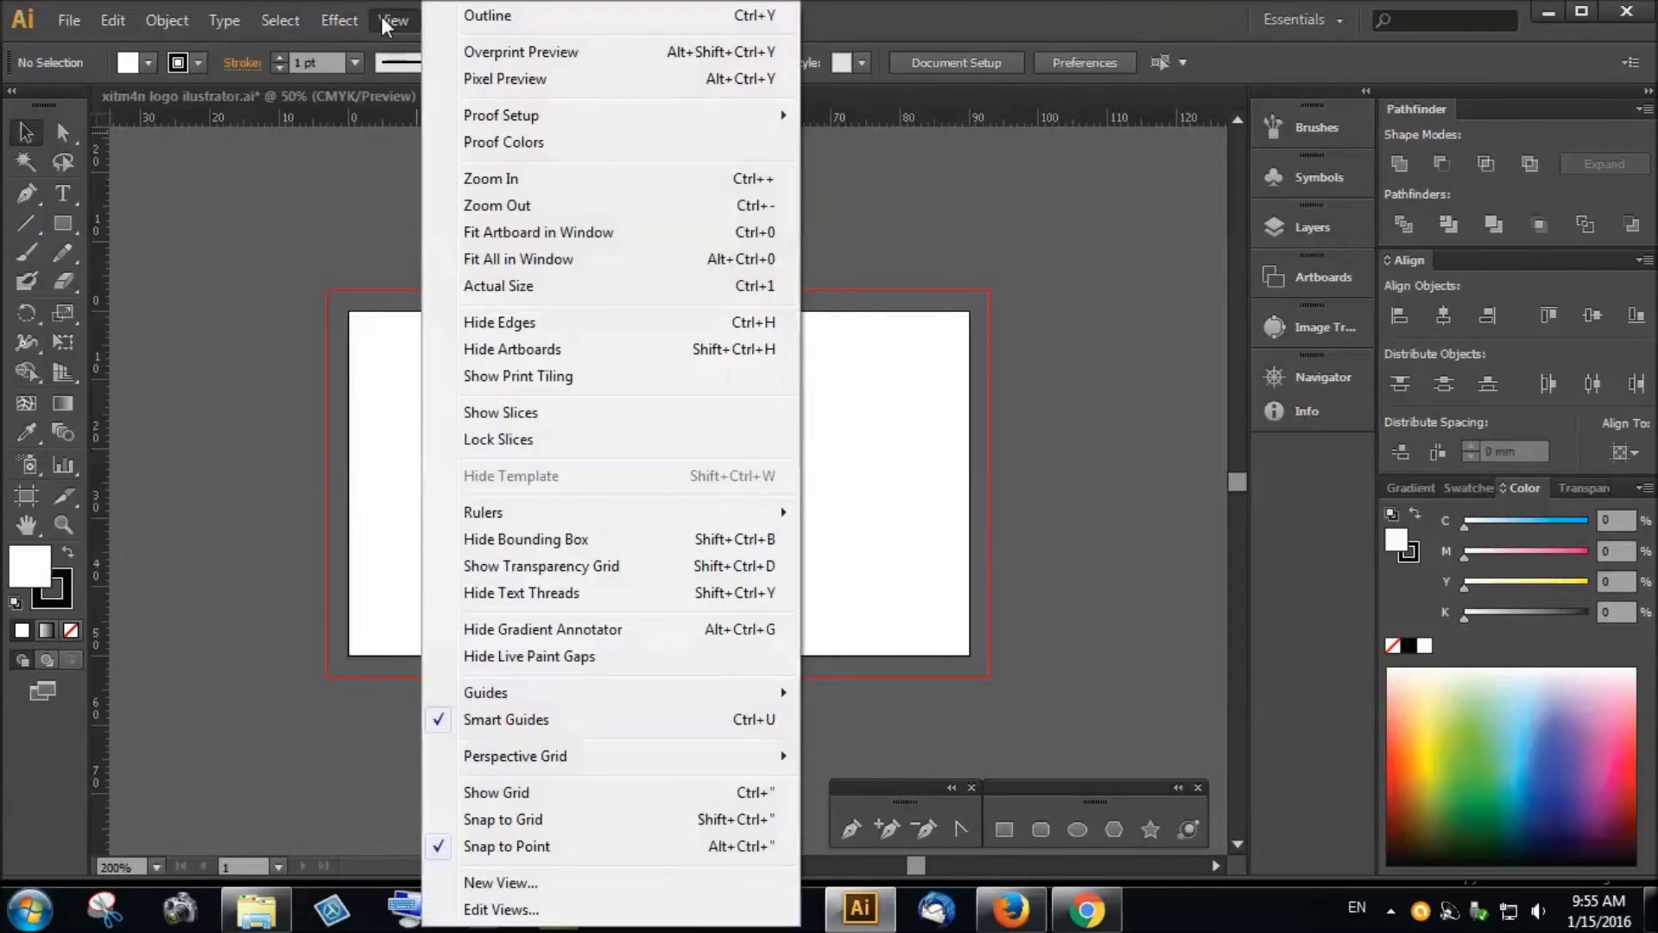
{"action": "left_click", "coordinate": [488, 540]}
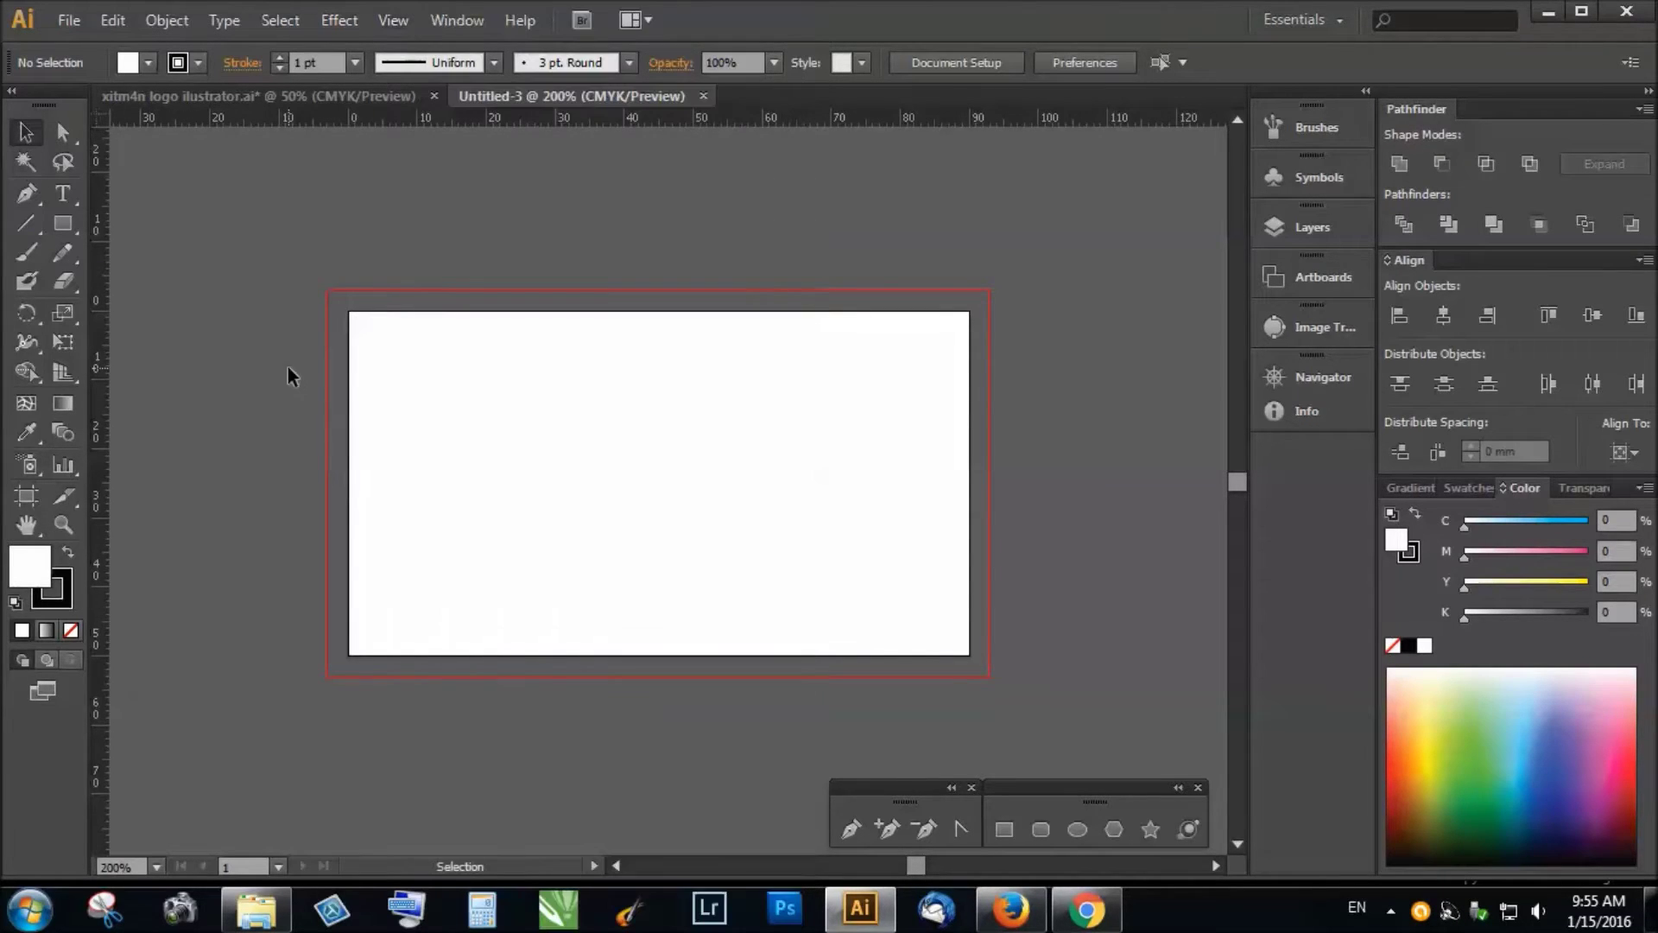
{"action": "scroll", "coordinate": [406, 143], "scroll_direction": "up", "scroll_amount": 2}
Pull a trial horizontal guide onto the card, then undo the misplaced guide.
{"action": "scroll", "coordinate": [460, 337], "scroll_direction": "down", "scroll_amount": 2}
{"action": "scroll", "coordinate": [432, 204], "scroll_direction": "up", "scroll_amount": 2}
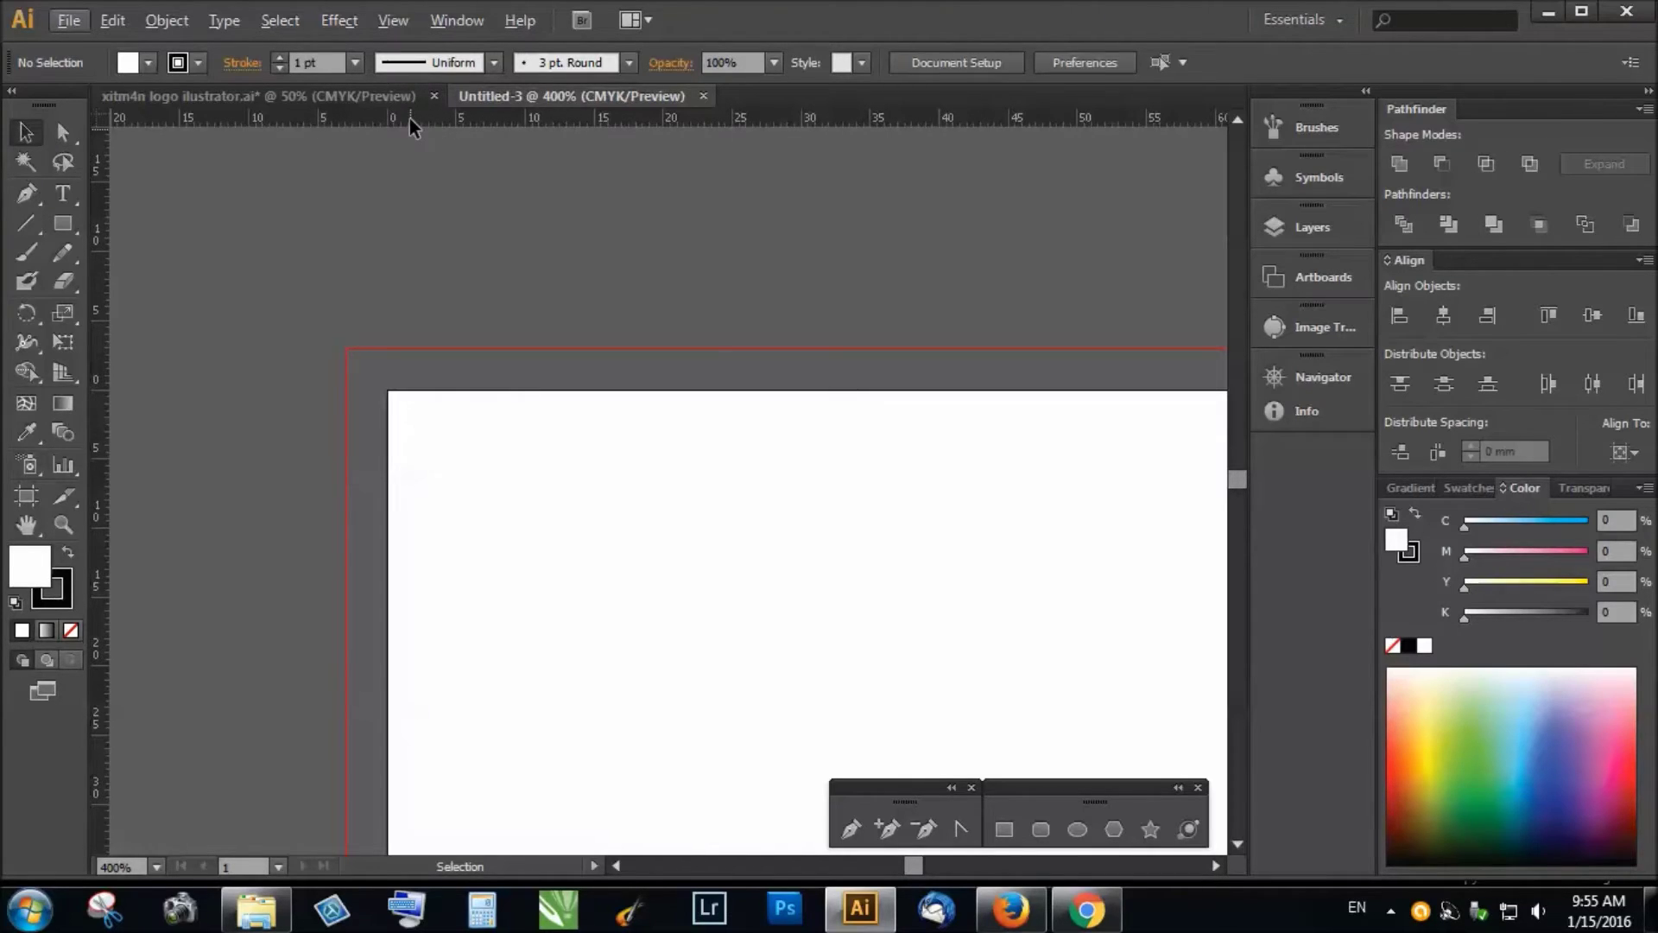
{"action": "left_click_drag", "start_coordinate": [409, 118], "coordinate": [402, 449]}
{"action": "scroll", "coordinate": [113, 449], "scroll_direction": "up", "scroll_amount": 1}
{"action": "scroll", "coordinate": [101, 473], "scroll_direction": "up", "scroll_amount": 2}
{"action": "scroll", "coordinate": [184, 346], "scroll_direction": "up", "scroll_amount": 2}
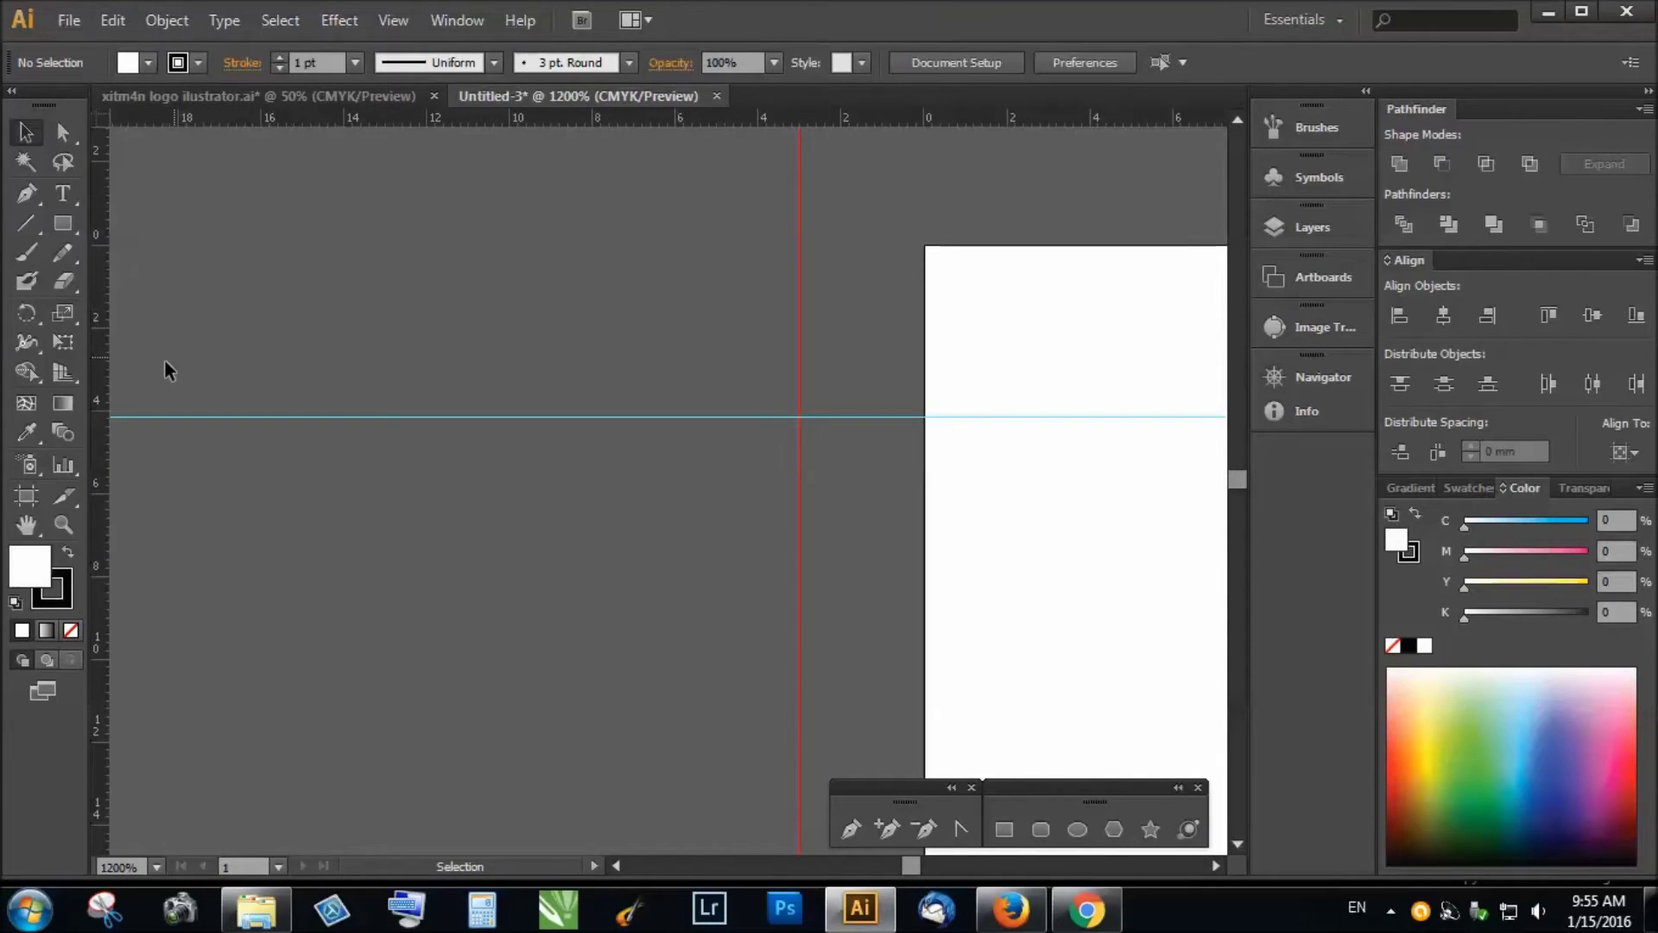
{"action": "scroll", "coordinate": [1164, 411], "scroll_direction": "up", "scroll_amount": 2}
{"action": "scroll", "coordinate": [589, 411], "scroll_direction": "down", "scroll_amount": 1}
{"action": "scroll", "coordinate": [603, 452], "scroll_direction": "up", "scroll_amount": 2}
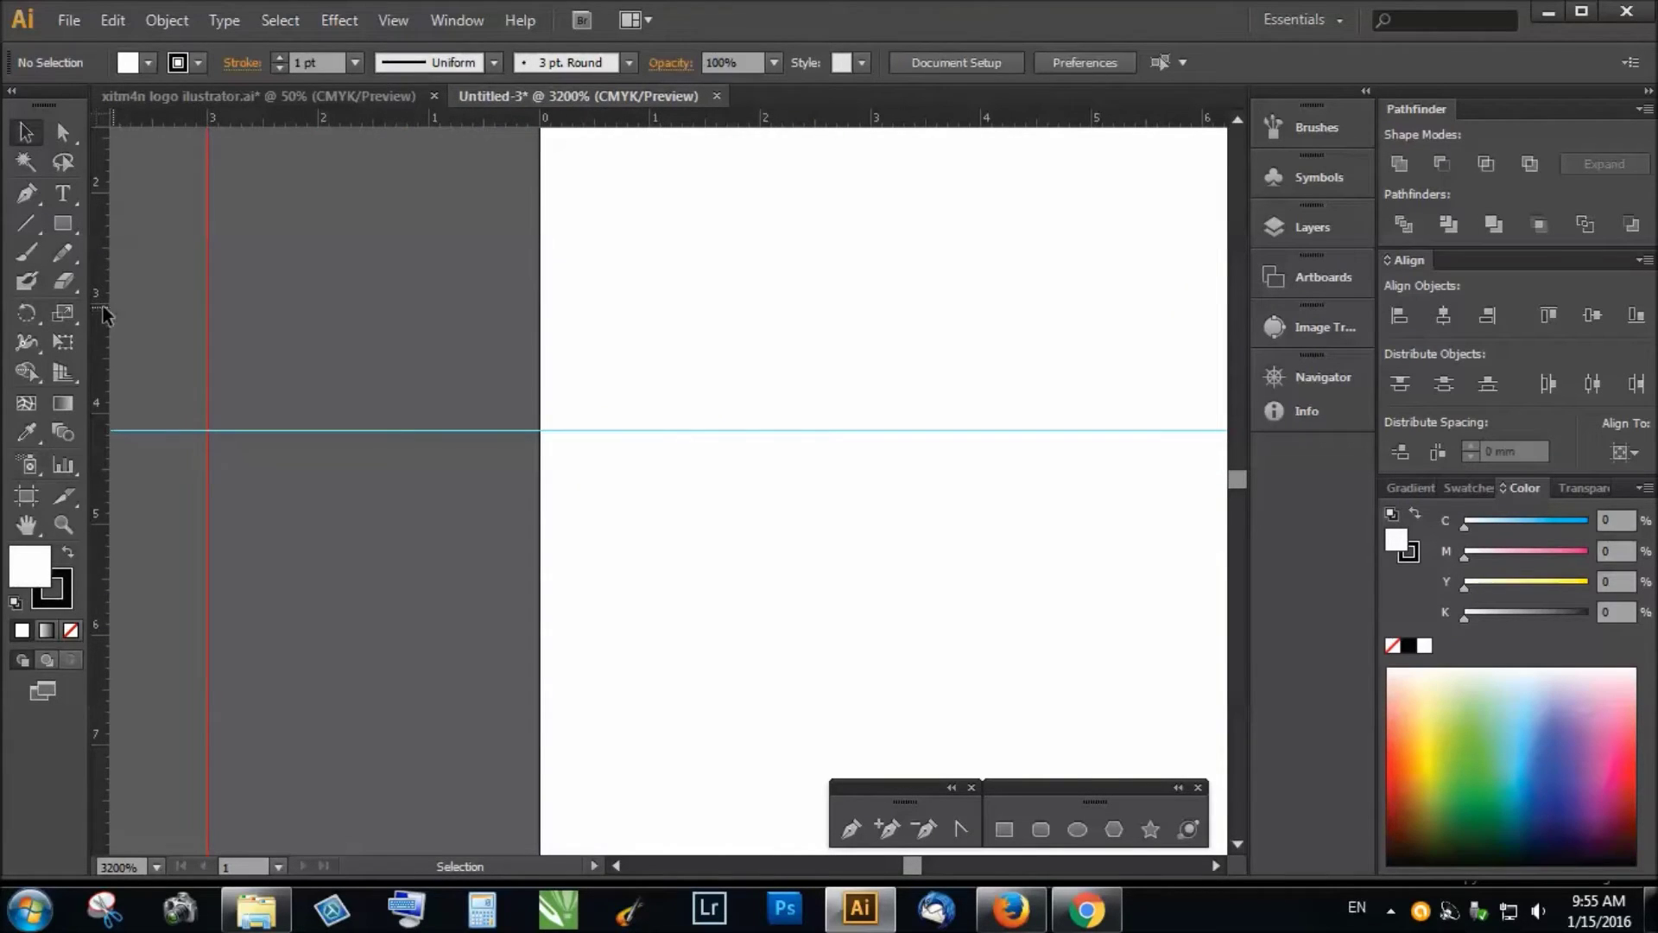
{"action": "key", "text": "ctrl+z"}
Place a horizontal guide 3 mm below the top edge and start another near the bottom.
{"action": "left_click_drag", "start_coordinate": [470, 120], "coordinate": [489, 302]}
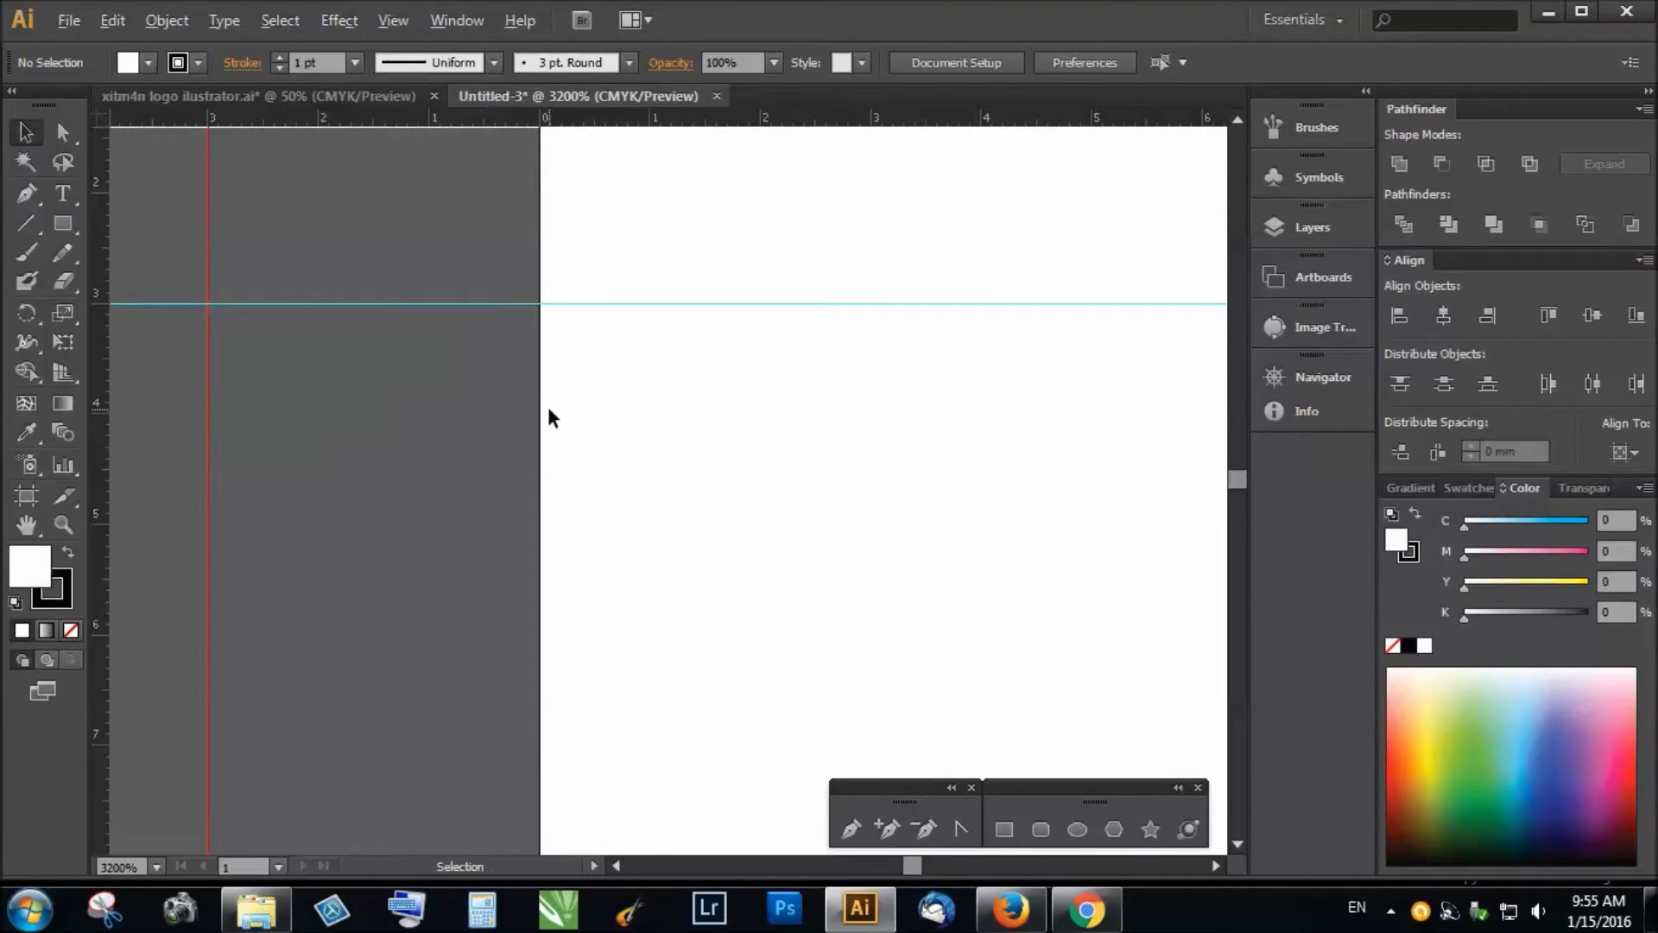
{"action": "scroll", "coordinate": [142, 311], "scroll_direction": "down", "scroll_amount": 7}
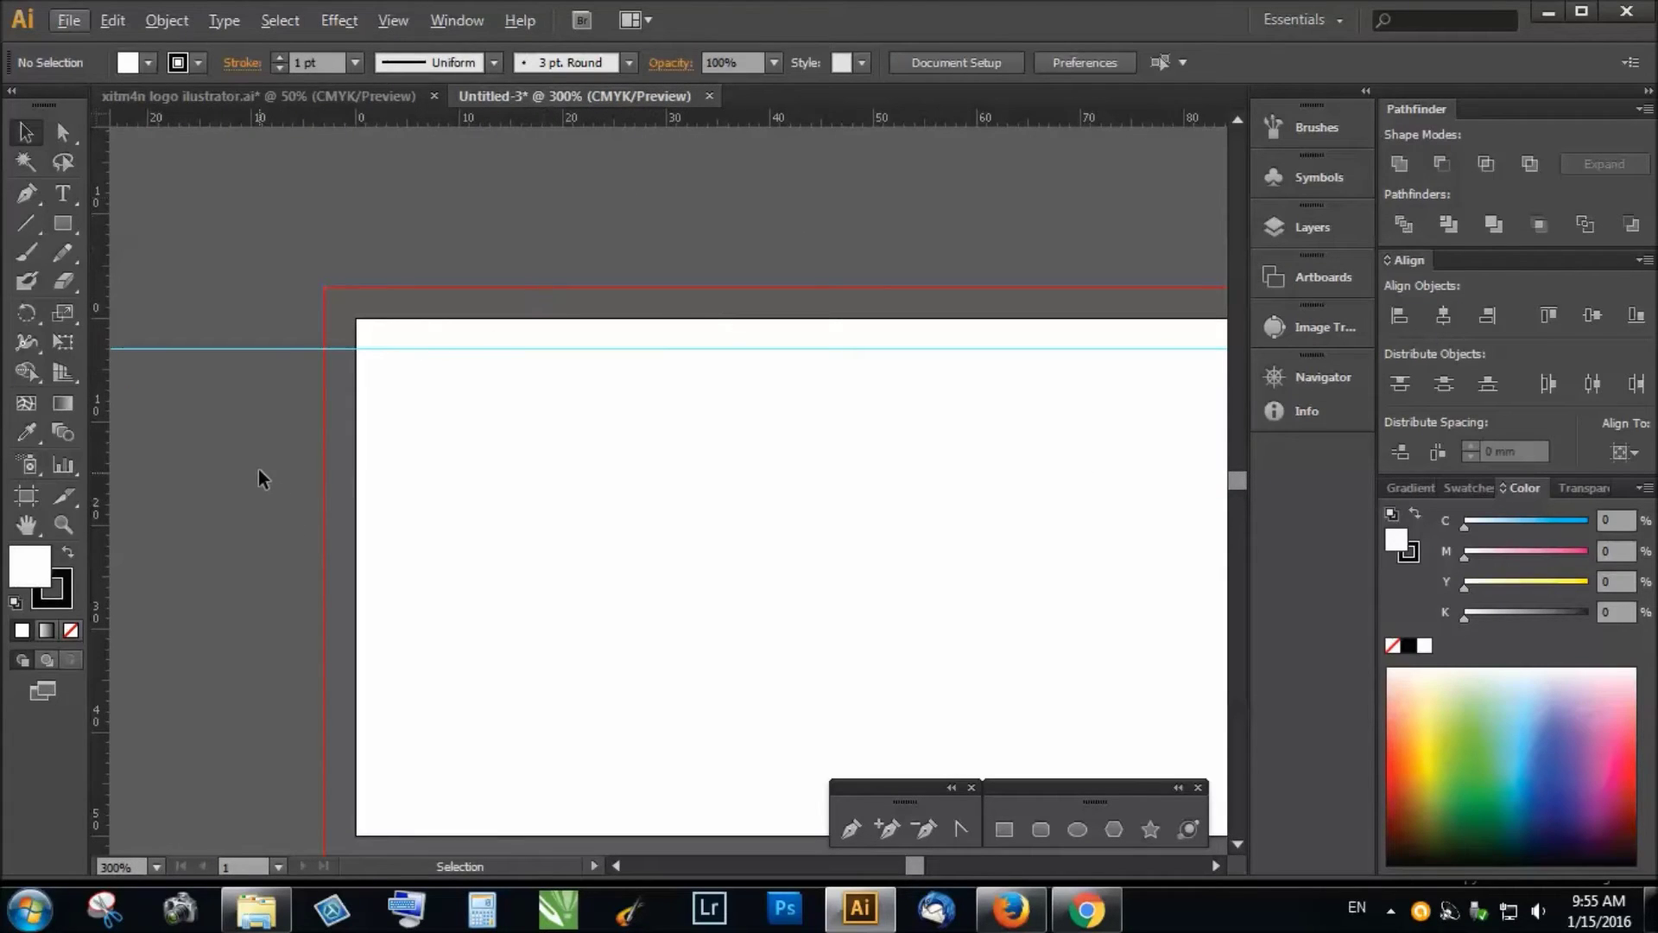
{"action": "scroll", "coordinate": [303, 470], "scroll_direction": "down", "scroll_amount": 3}
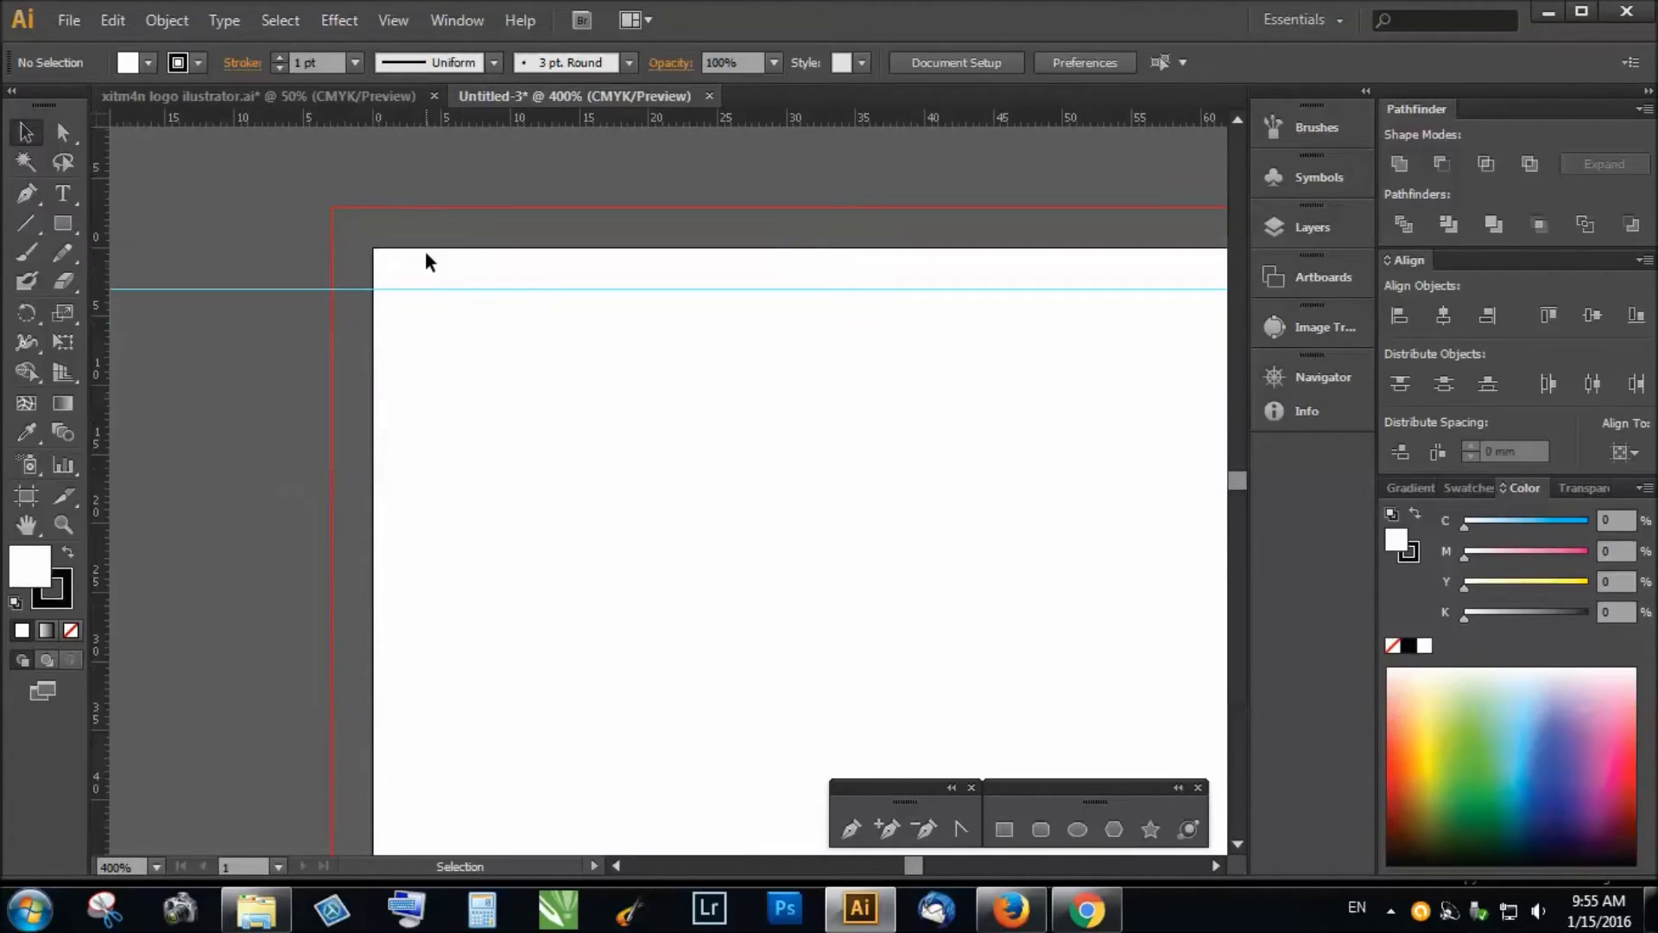
{"action": "scroll", "coordinate": [382, 322], "scroll_direction": "up", "scroll_amount": 12}
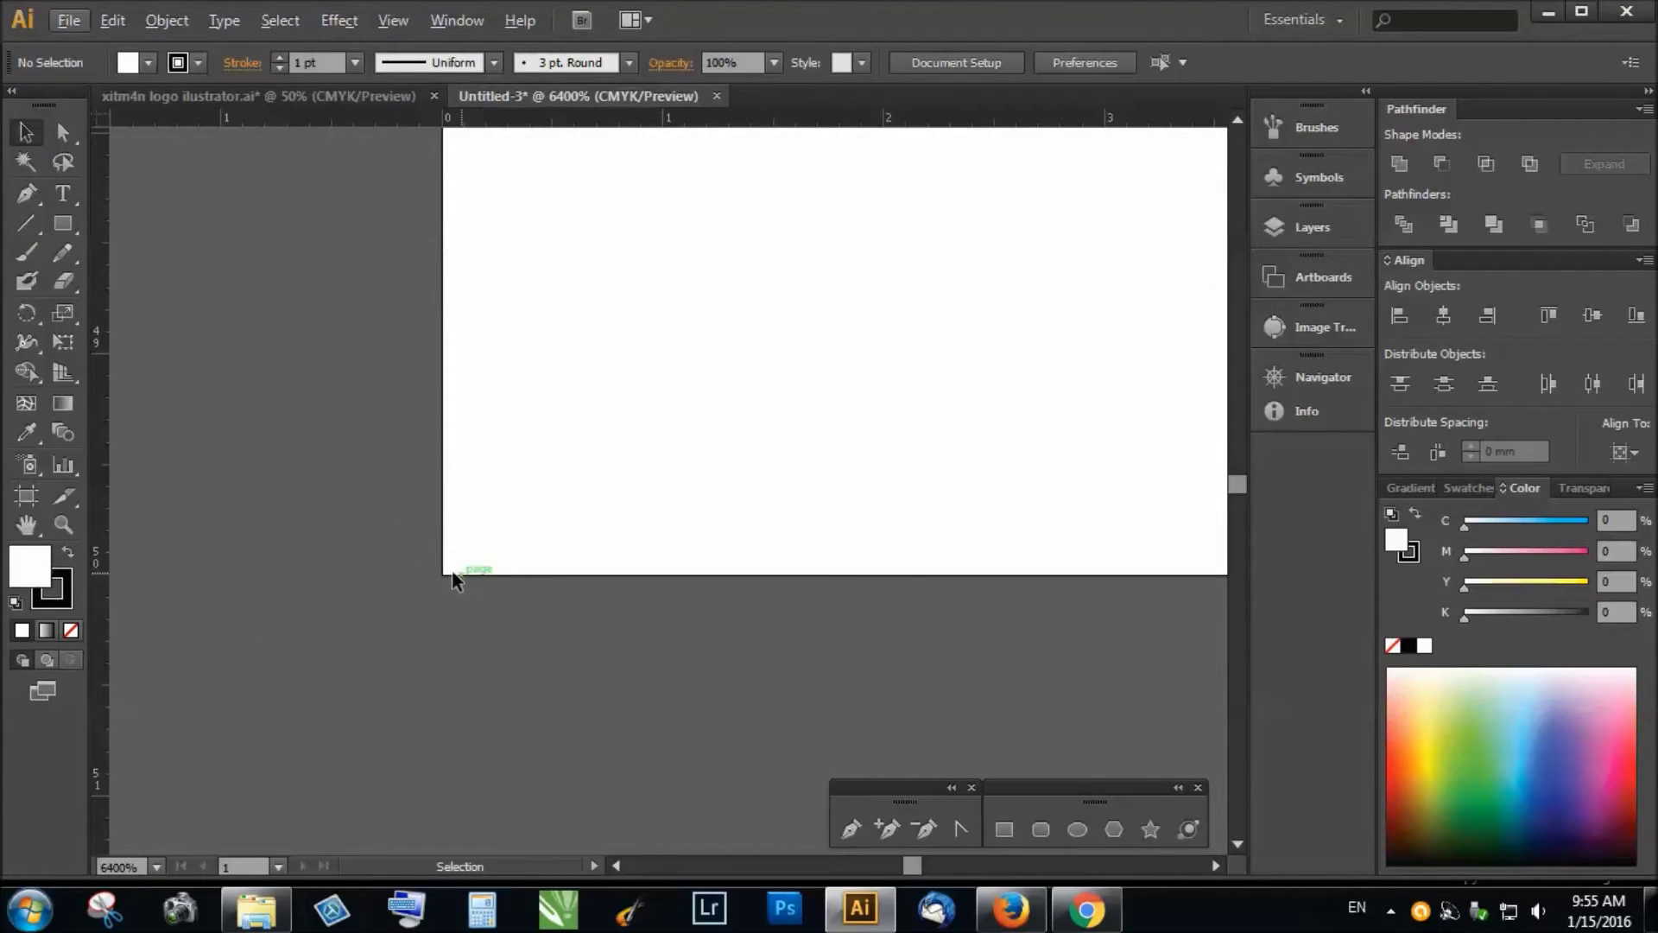
{"action": "scroll", "coordinate": [109, 551], "scroll_direction": "down", "scroll_amount": 6}
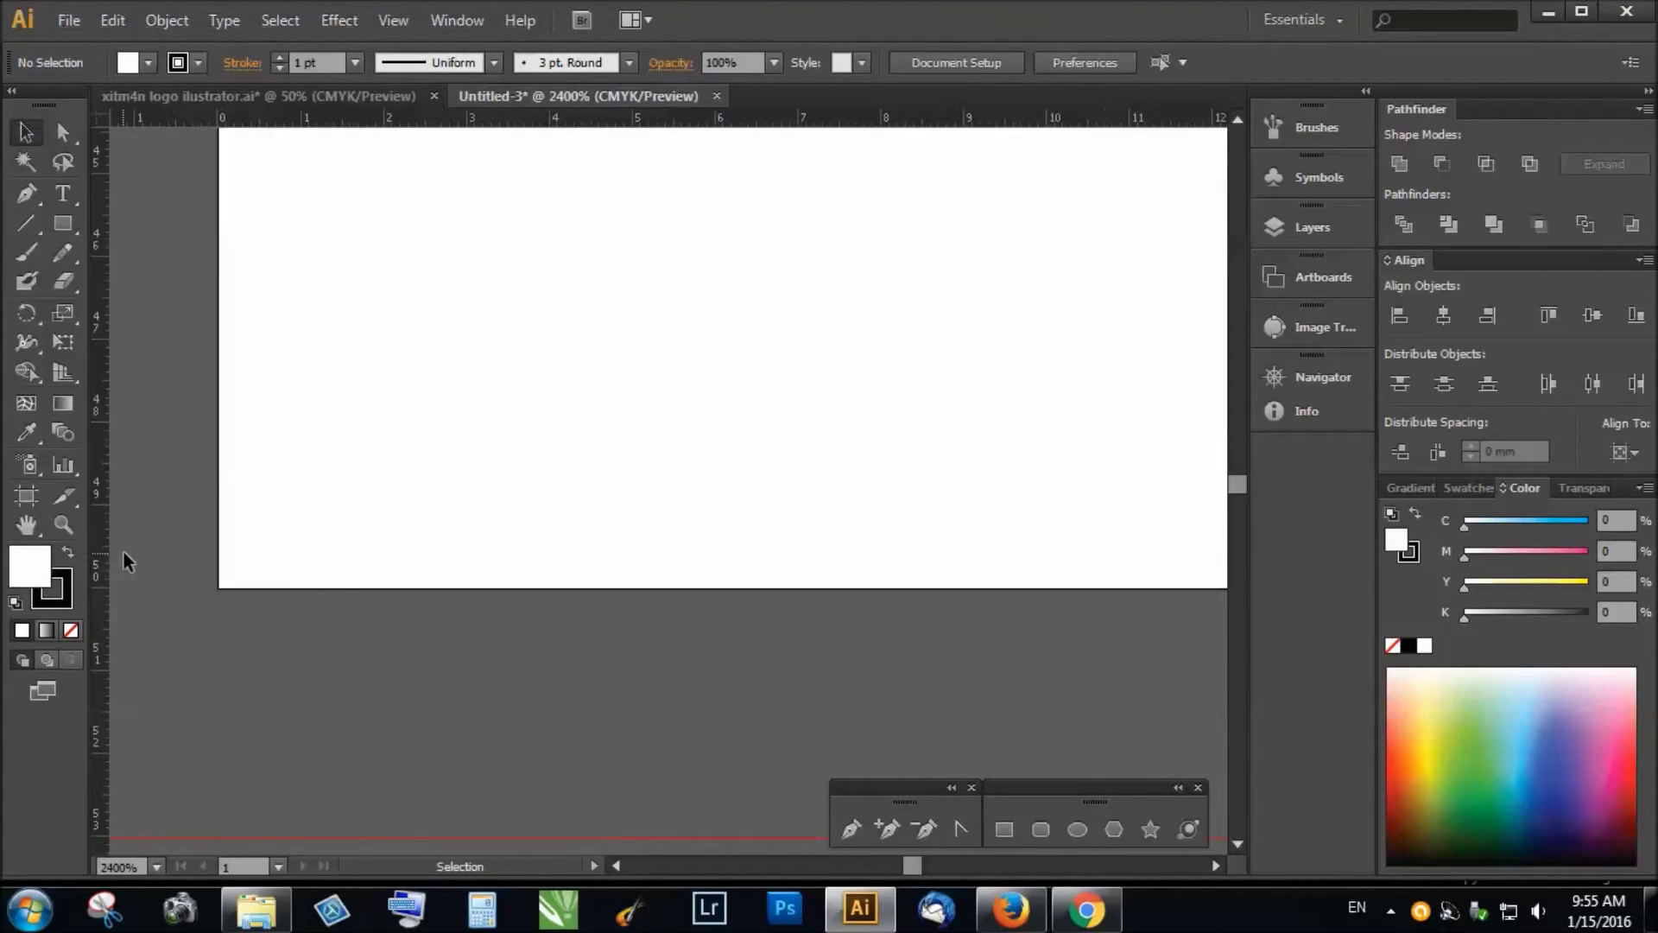
{"action": "scroll", "coordinate": [345, 633], "scroll_direction": "up", "scroll_amount": 3}
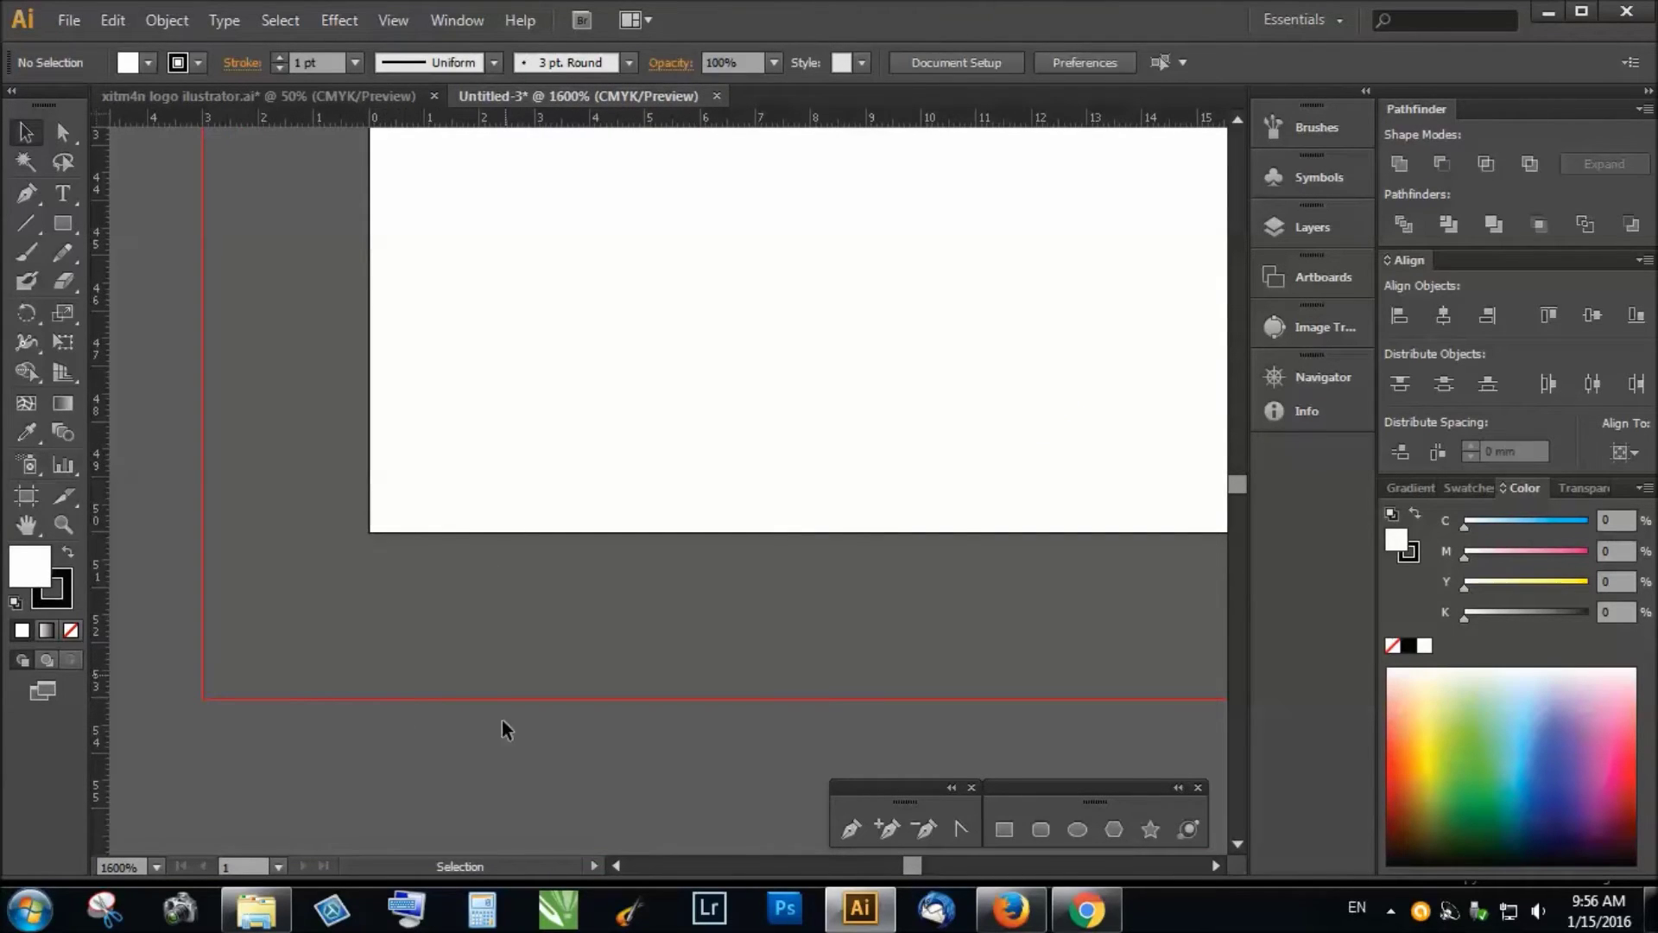
{"action": "scroll", "coordinate": [419, 412], "scroll_direction": "up", "scroll_amount": 1}
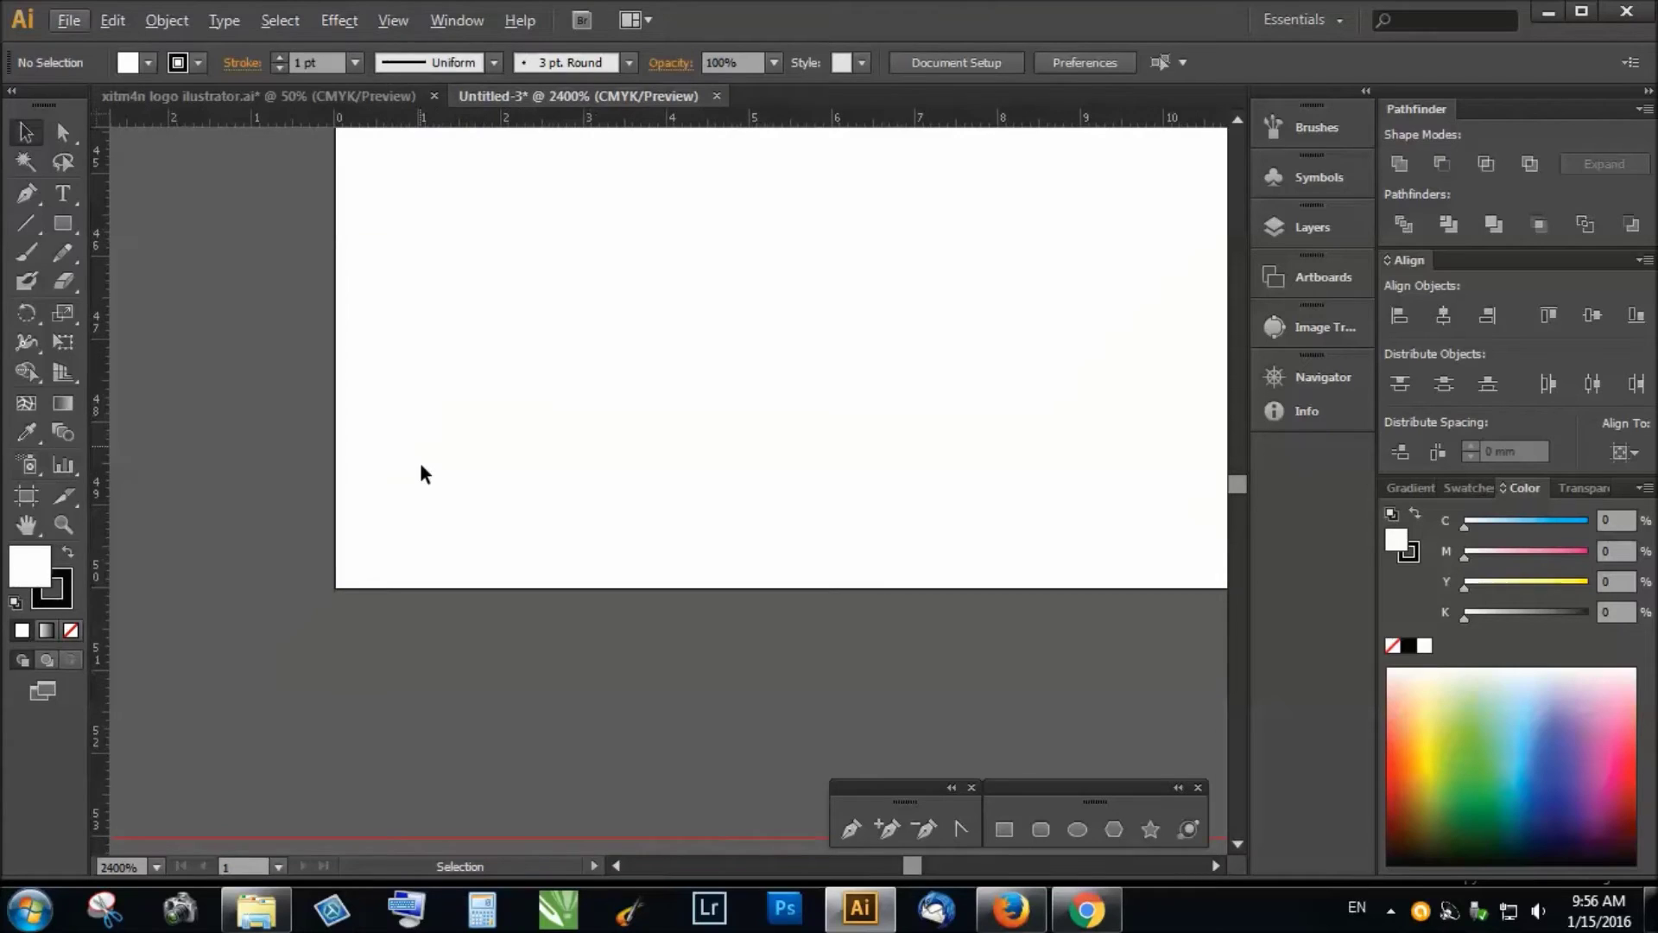
{"action": "scroll", "coordinate": [103, 598], "scroll_direction": "up", "scroll_amount": 1}
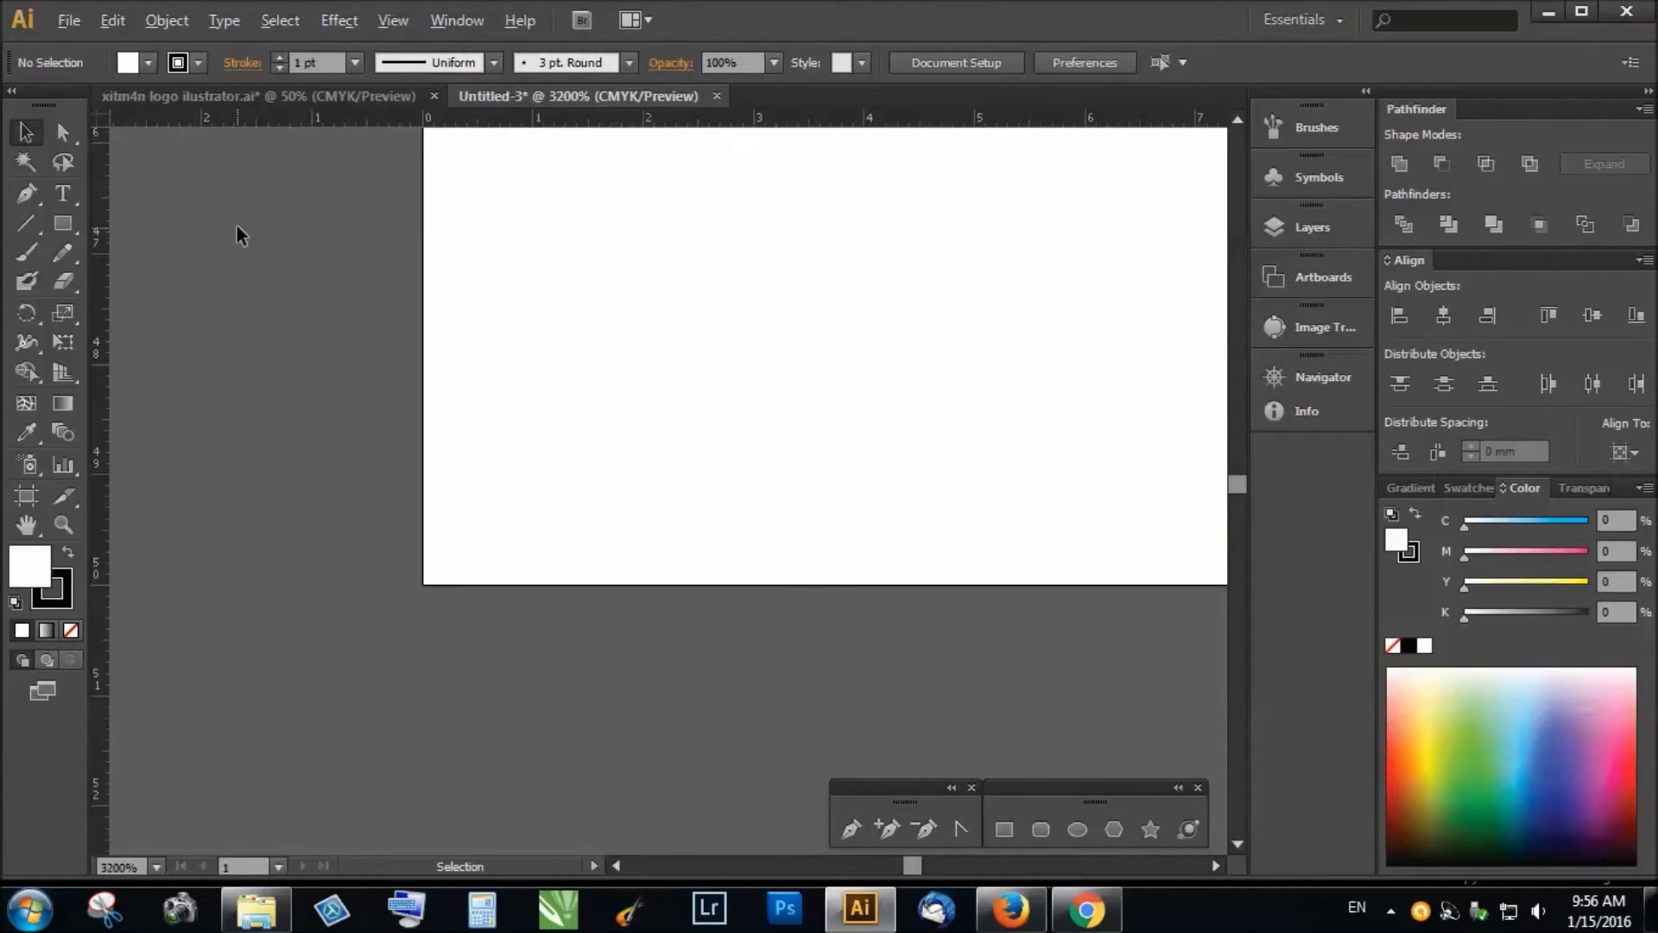
{"action": "scroll", "coordinate": [236, 230], "scroll_direction": "up", "scroll_amount": 2}
{"action": "left_click_drag", "start_coordinate": [505, 121], "coordinate": [501, 204]}
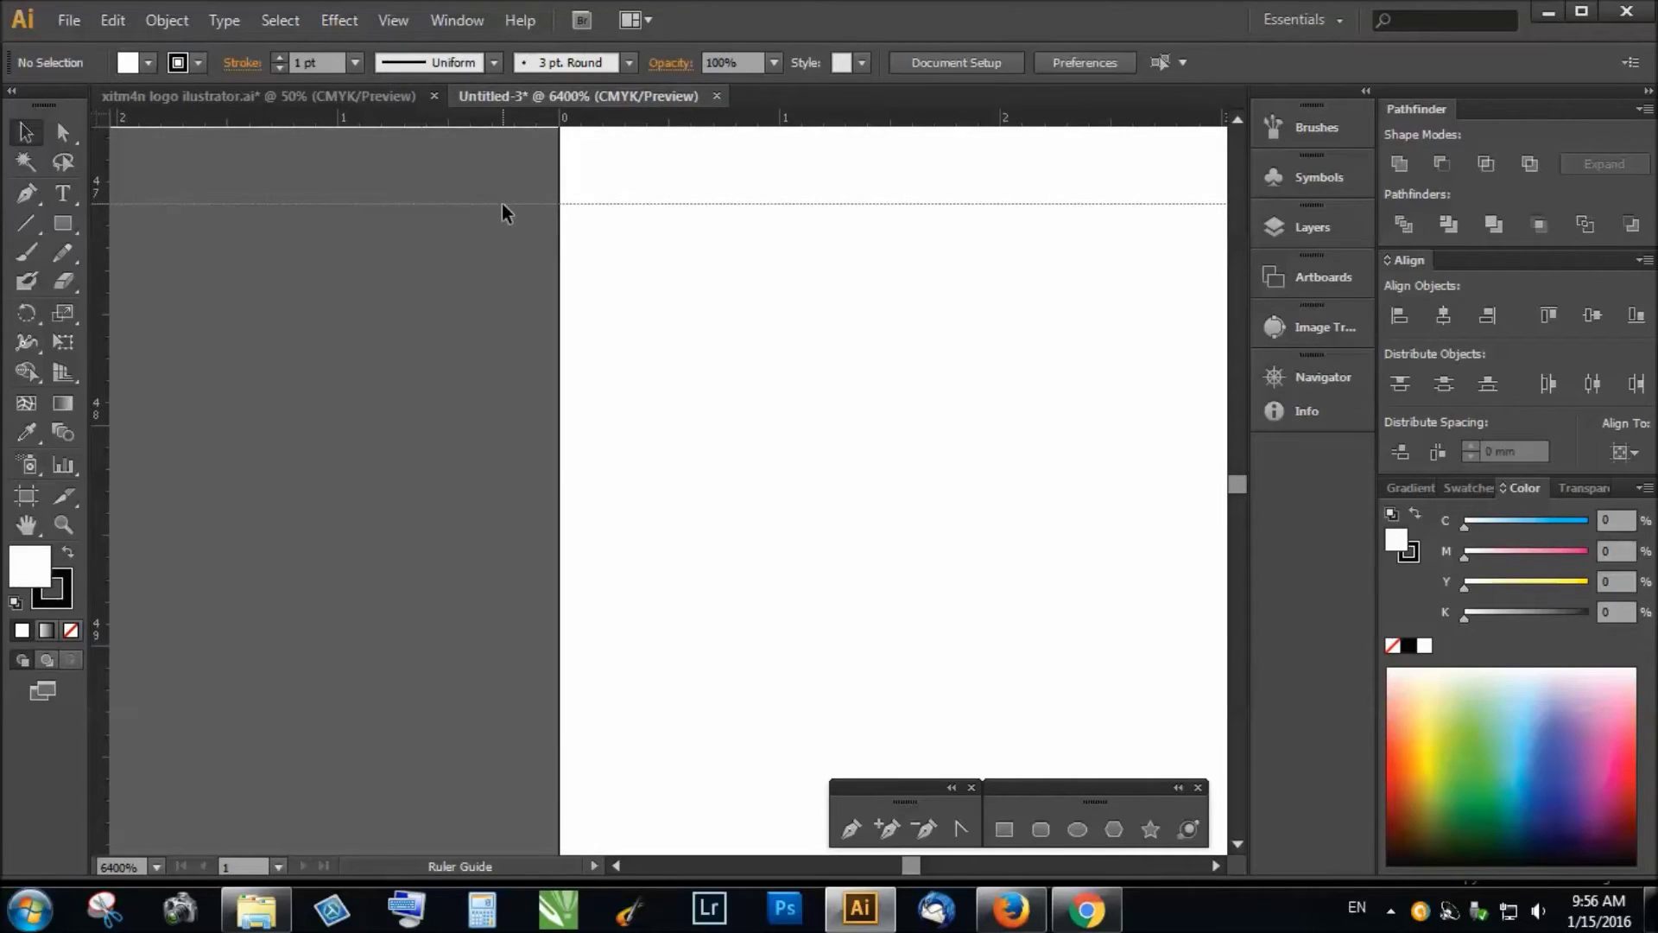
Add a vertical guide 3 mm inside the card's right edge.
{"action": "scroll", "coordinate": [402, 333], "scroll_direction": "down", "scroll_amount": 13}
{"action": "scroll", "coordinate": [399, 385], "scroll_direction": "up", "scroll_amount": 3}
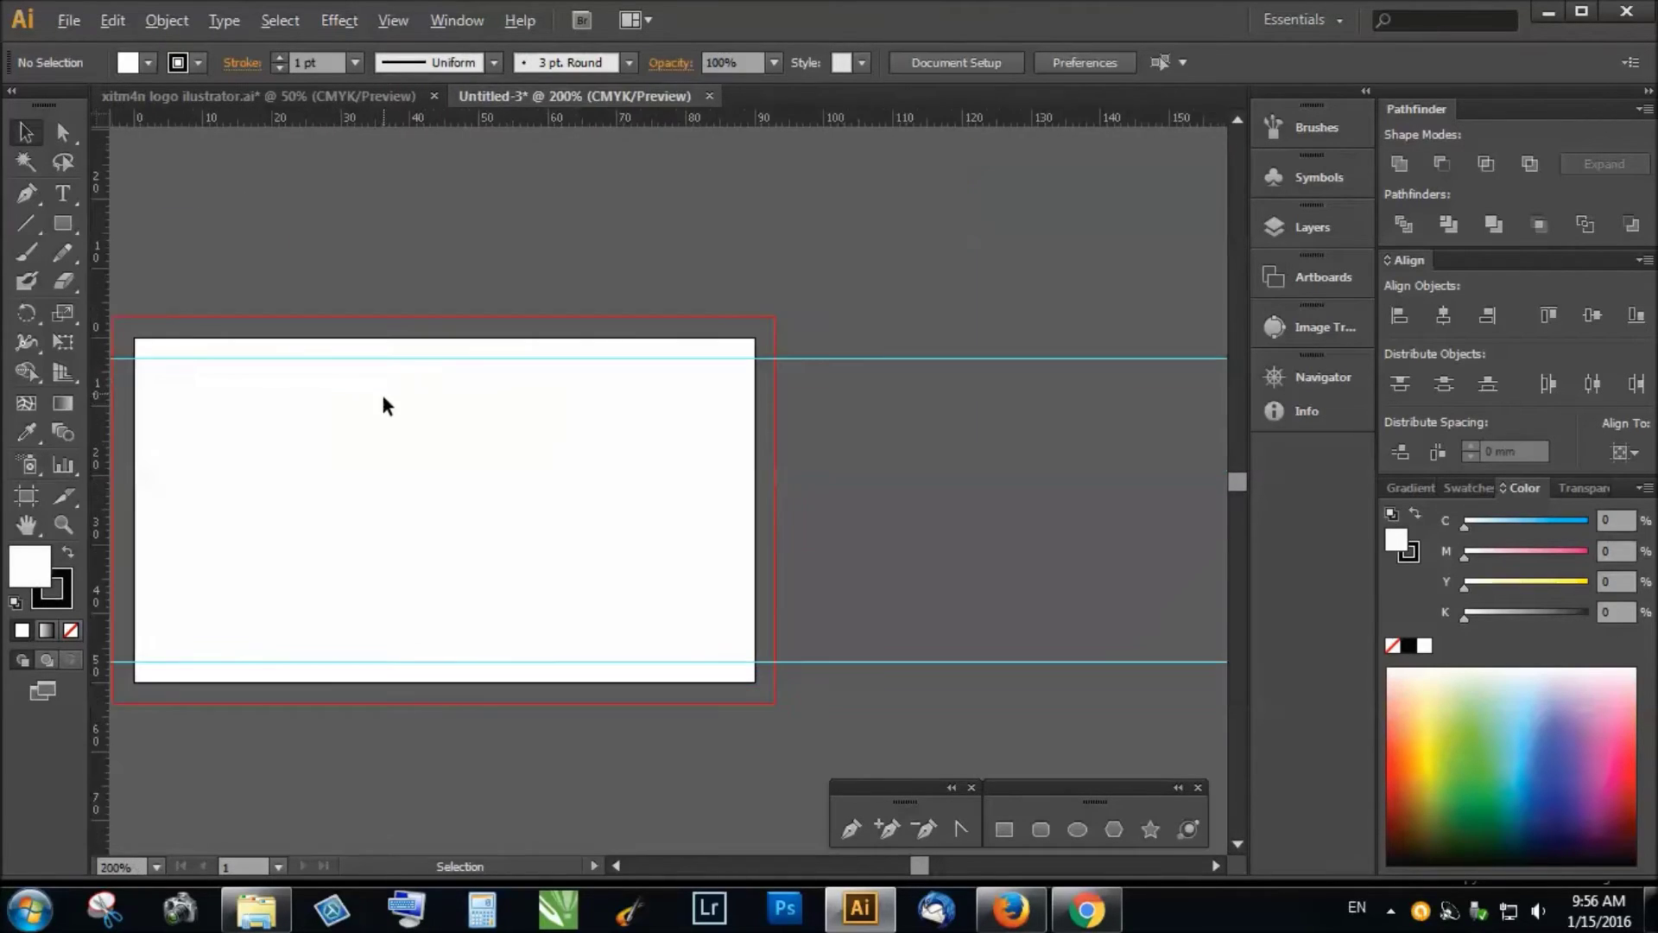
{"action": "scroll", "coordinate": [820, 299], "scroll_direction": "up", "scroll_amount": 2}
{"action": "scroll", "coordinate": [619, 468], "scroll_direction": "up", "scroll_amount": 3}
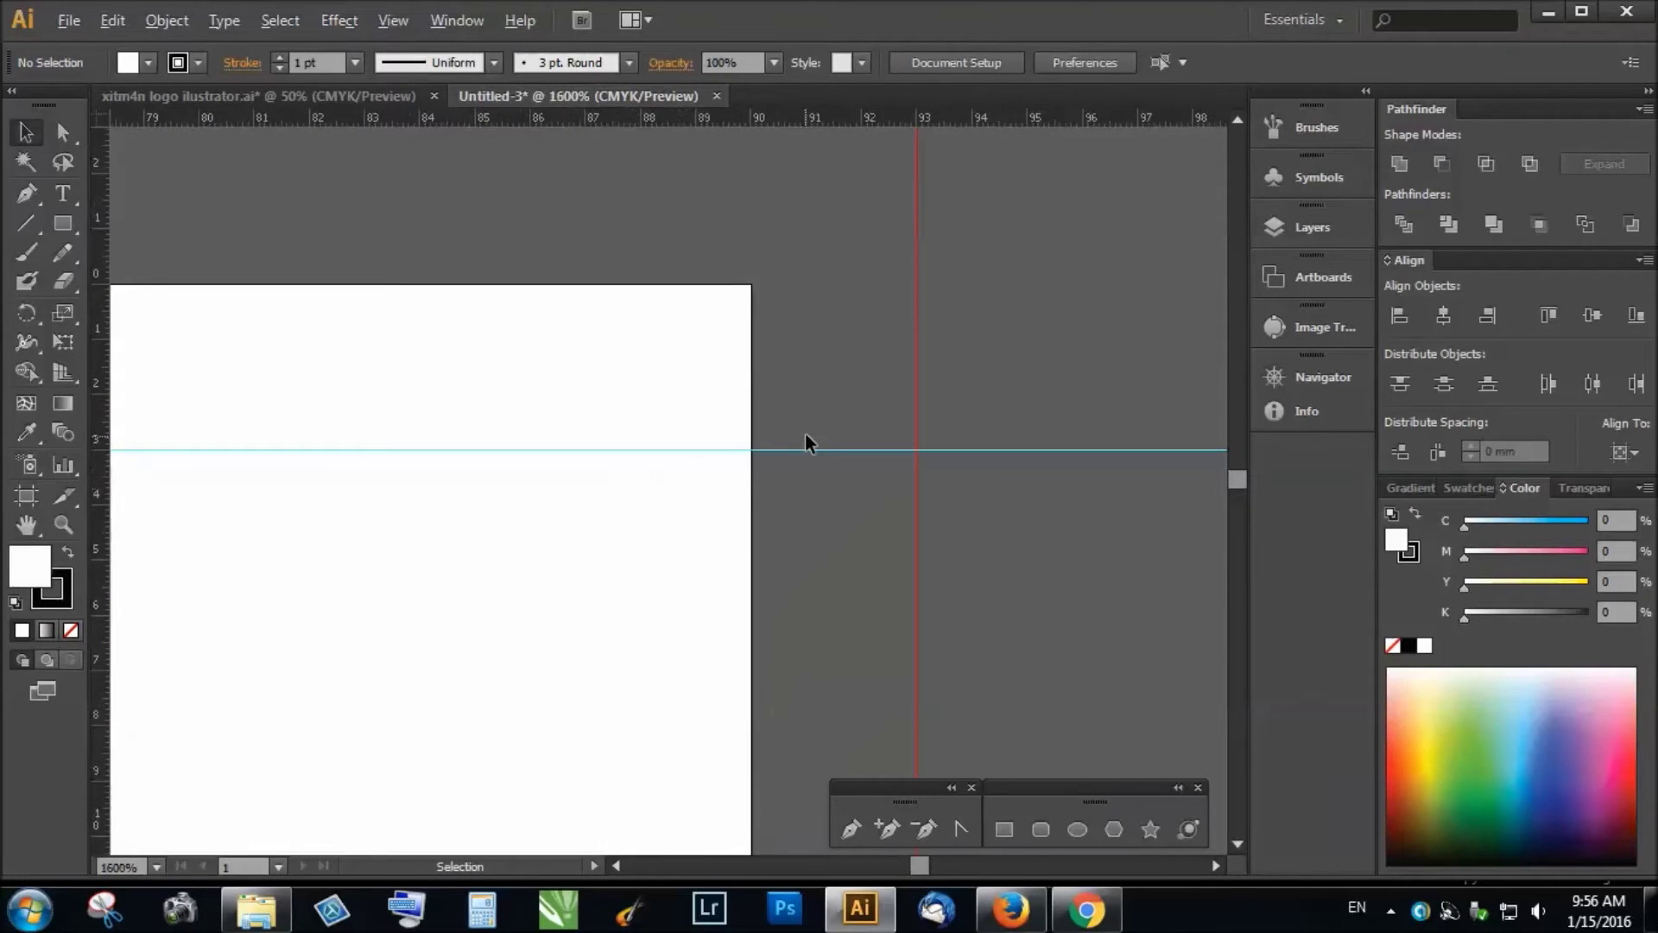
{"action": "scroll", "coordinate": [805, 433], "scroll_direction": "up", "scroll_amount": 2}
{"action": "scroll", "coordinate": [725, 459], "scroll_direction": "up", "scroll_amount": 2}
{"action": "scroll", "coordinate": [483, 458], "scroll_direction": "down", "scroll_amount": 2}
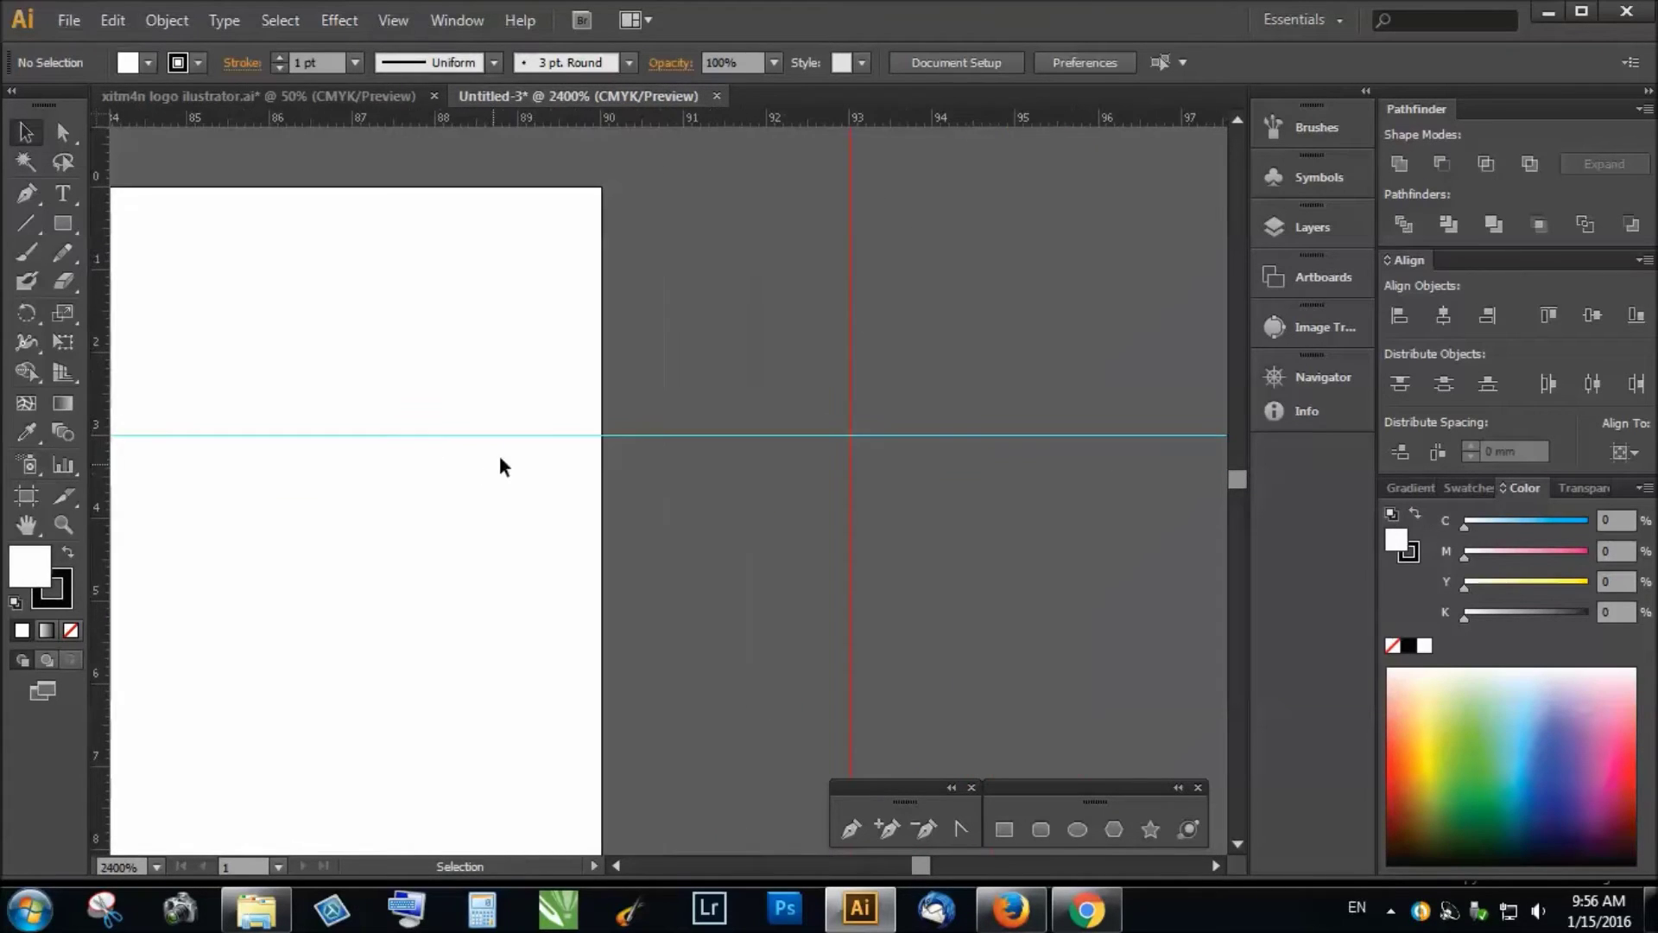
{"action": "scroll", "coordinate": [472, 122], "scroll_direction": "up", "scroll_amount": 2}
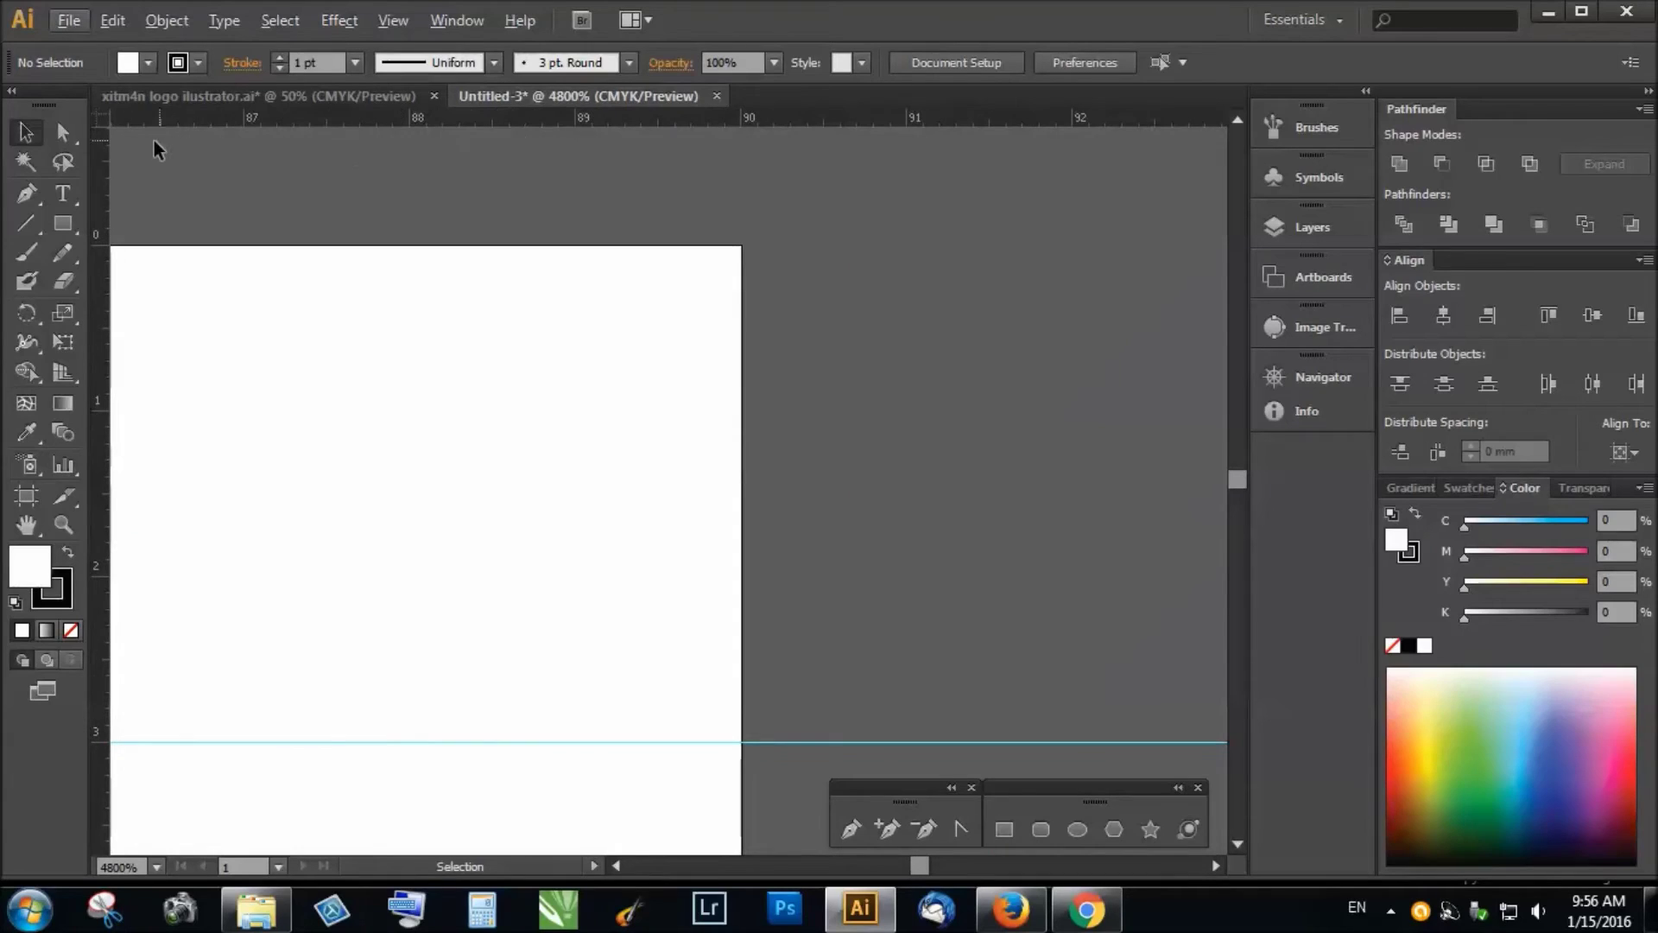
{"action": "left_click_drag", "start_coordinate": [101, 184], "coordinate": [241, 204]}
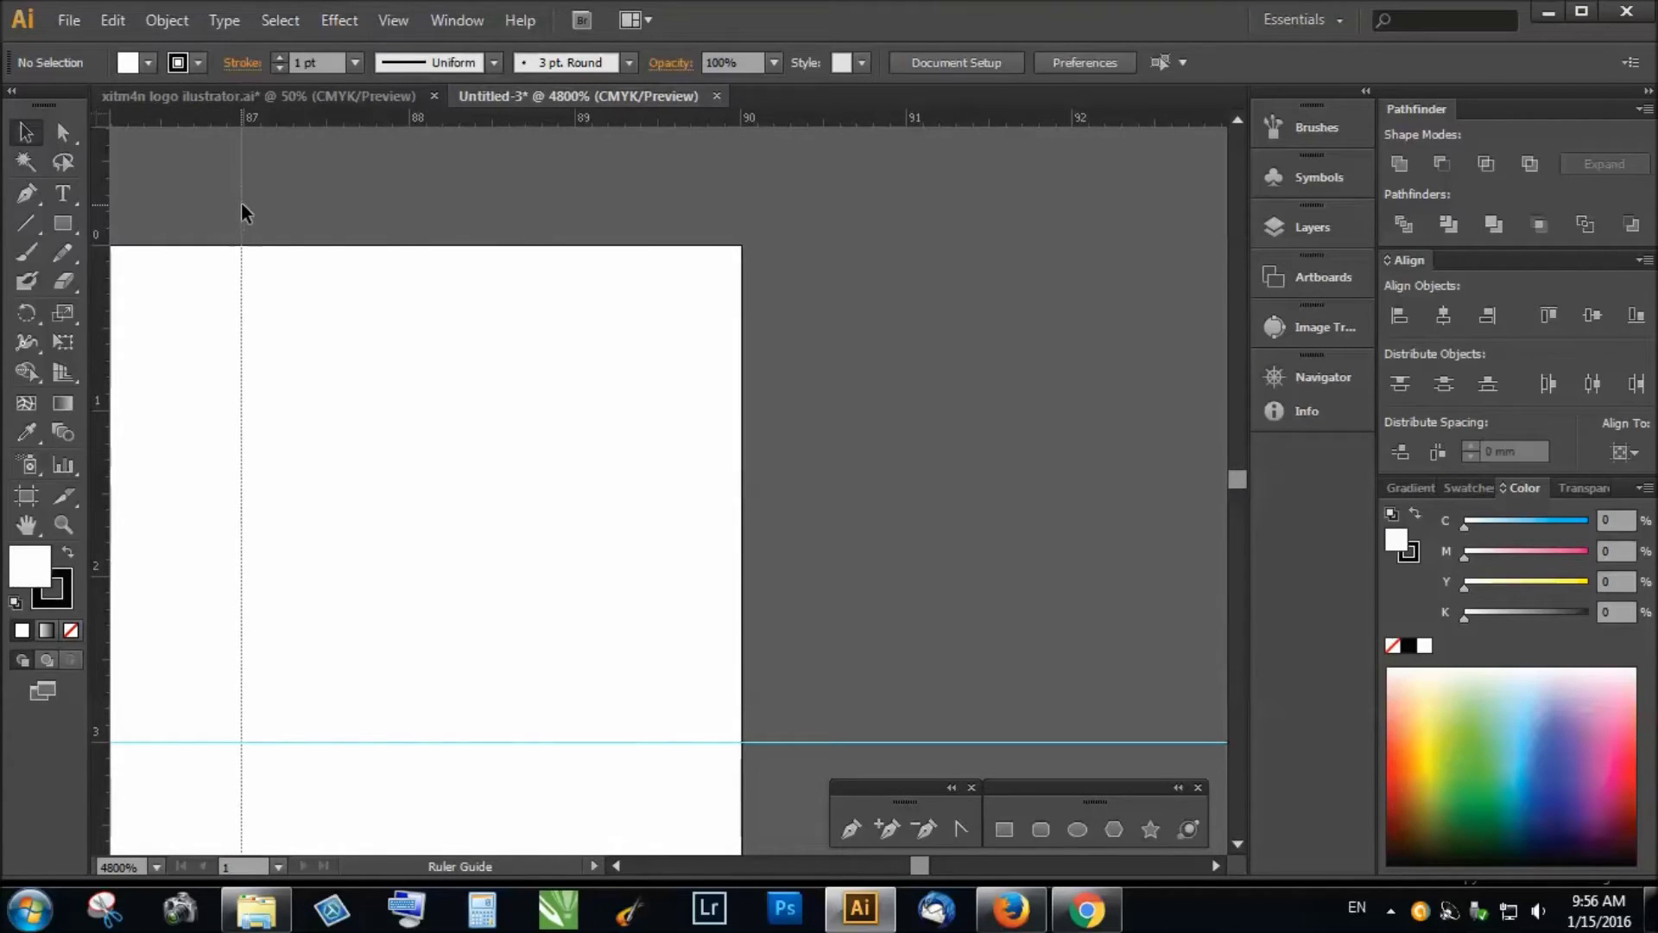
Add a vertical guide 3 mm inside the card's left edge.
{"action": "scroll", "coordinate": [816, 350], "scroll_direction": "down", "scroll_amount": 4}
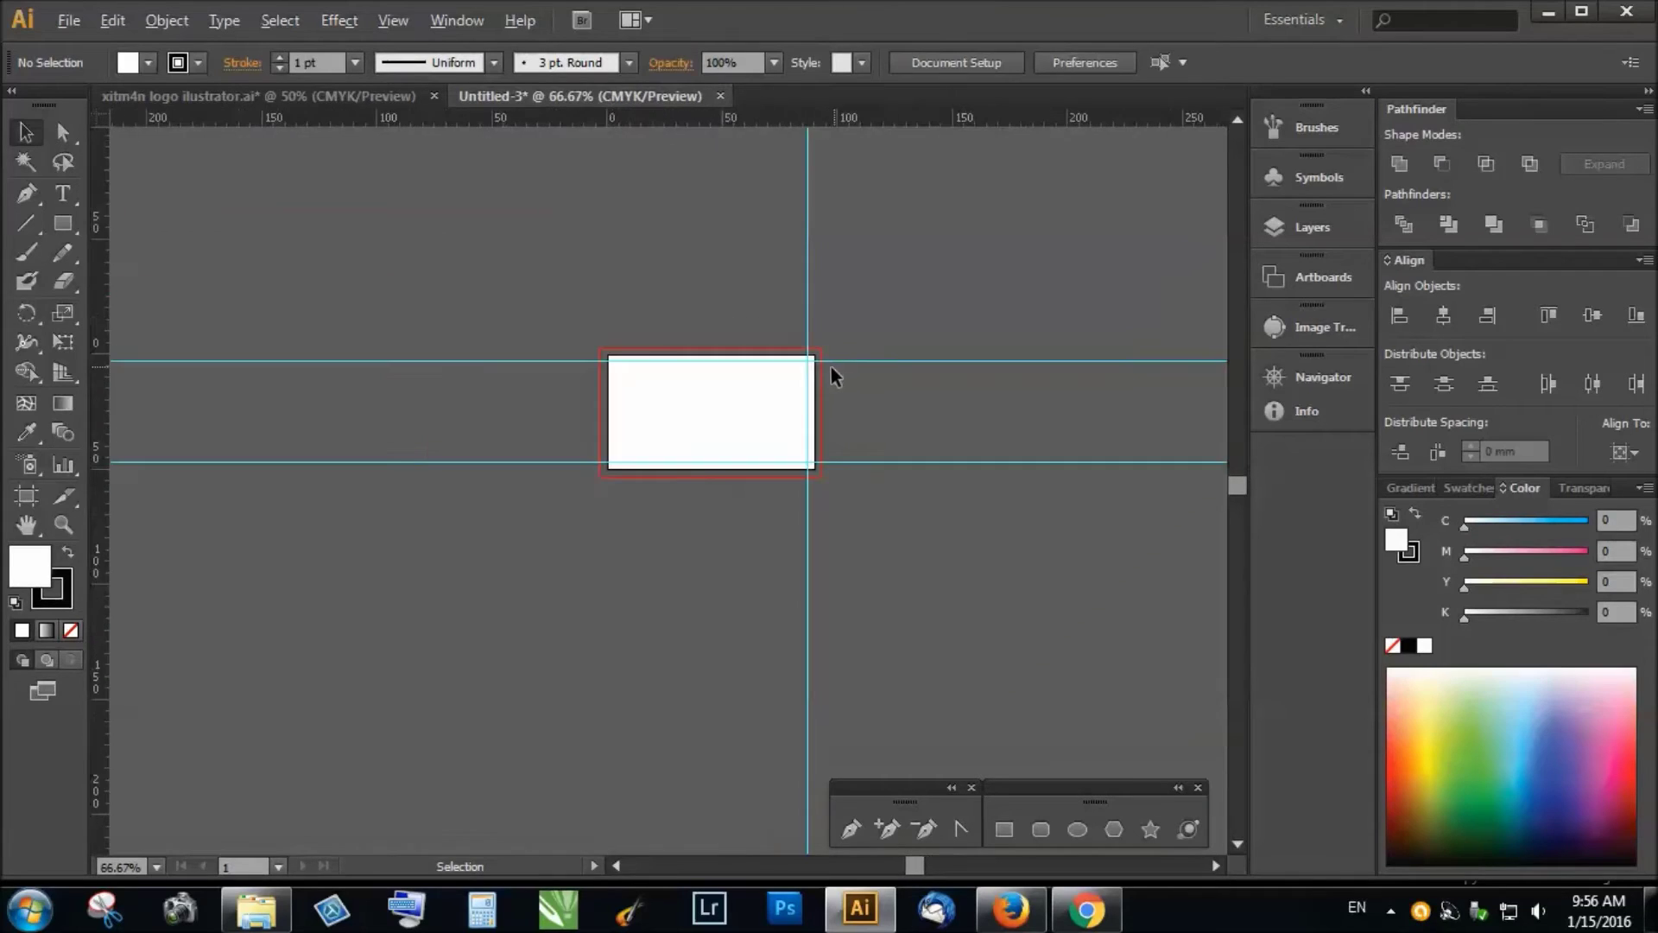
{"action": "scroll", "coordinate": [656, 411], "scroll_direction": "up", "scroll_amount": 3}
{"action": "scroll", "coordinate": [639, 432], "scroll_direction": "up", "scroll_amount": 2}
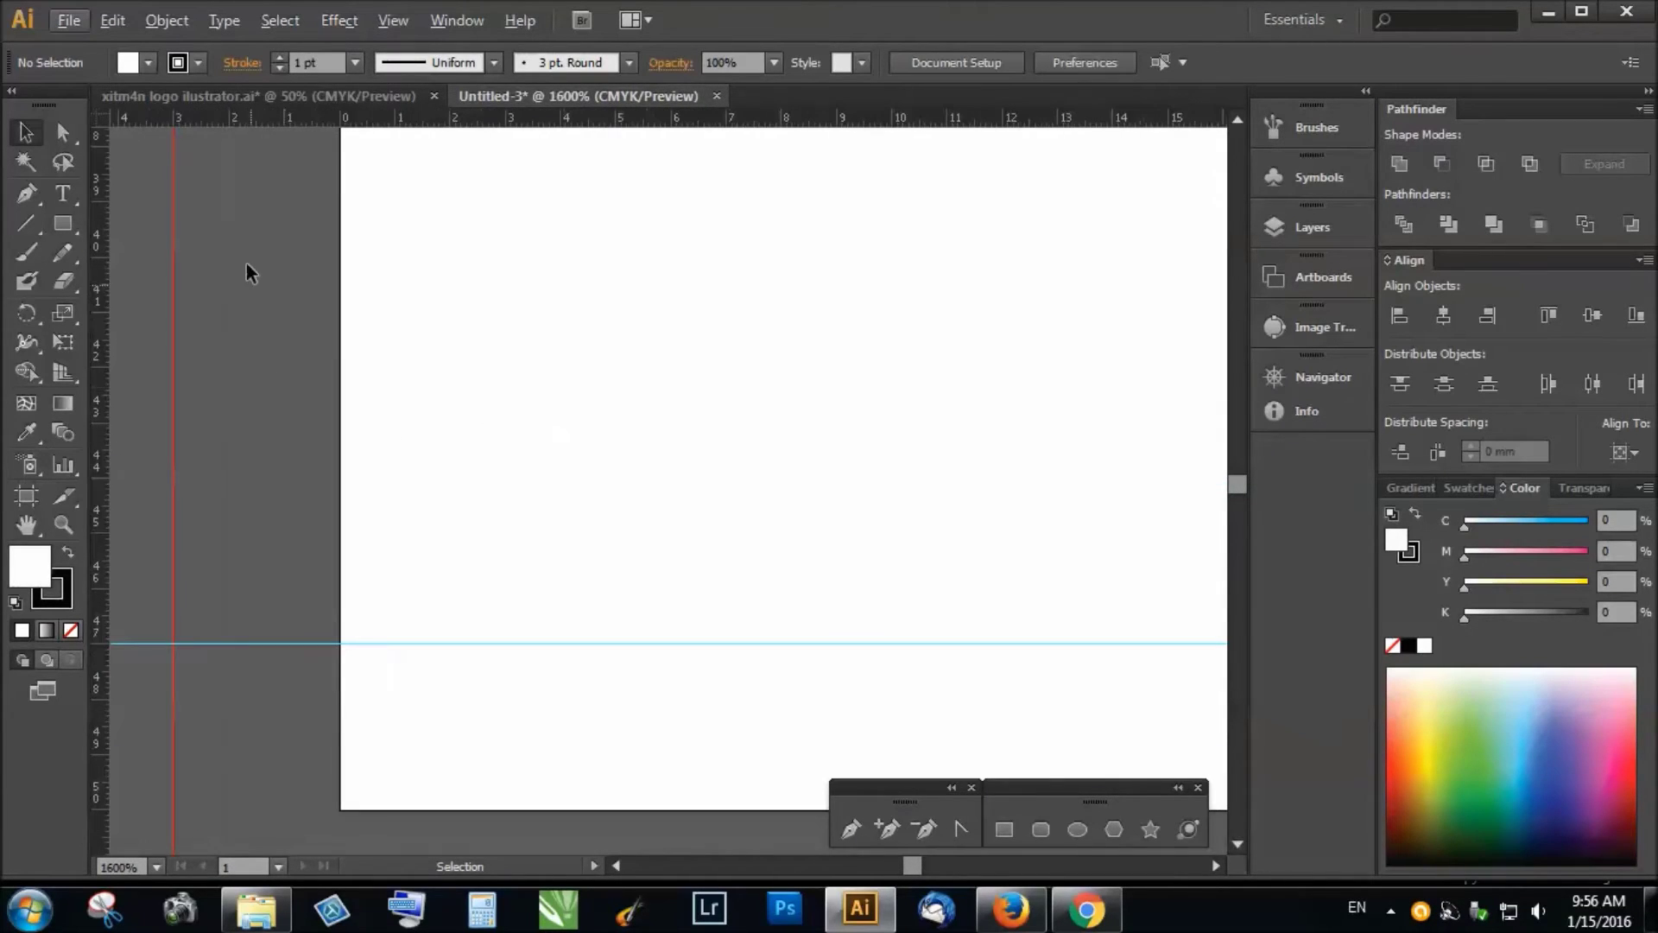
{"action": "left_click_drag", "start_coordinate": [103, 202], "coordinate": [504, 261]}
{"action": "scroll", "coordinate": [427, 370], "scroll_direction": "down", "scroll_amount": 9}
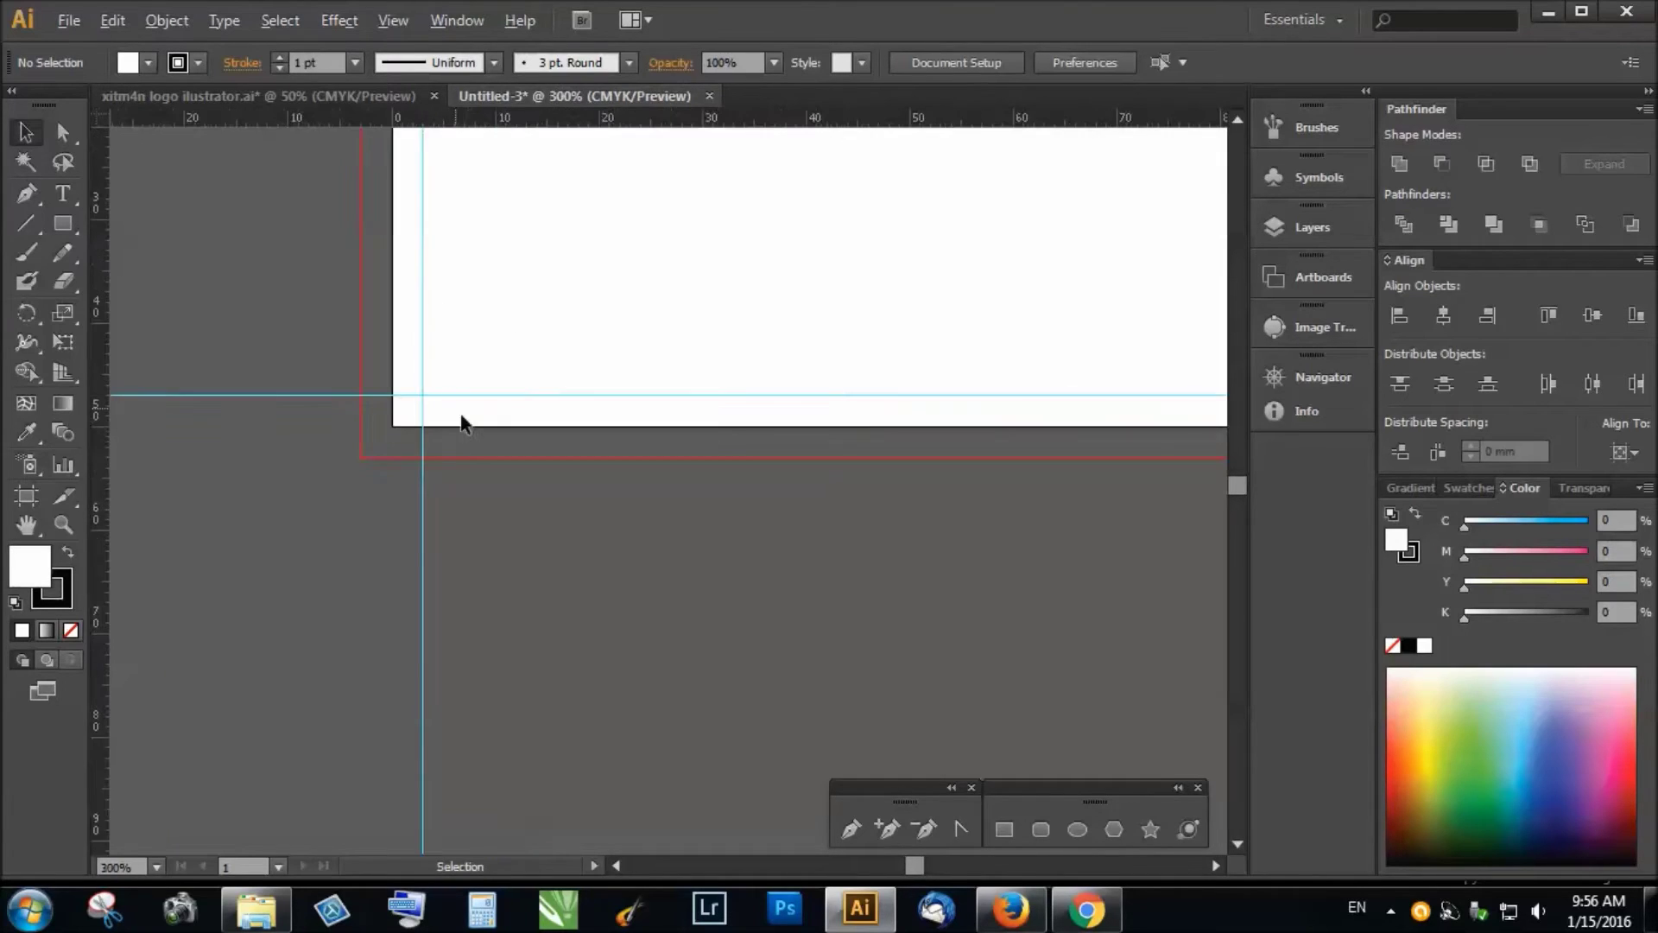
{"action": "scroll", "coordinate": [577, 416], "scroll_direction": "up", "scroll_amount": 3}
{"action": "scroll", "coordinate": [378, 313], "scroll_direction": "up", "scroll_amount": 2}
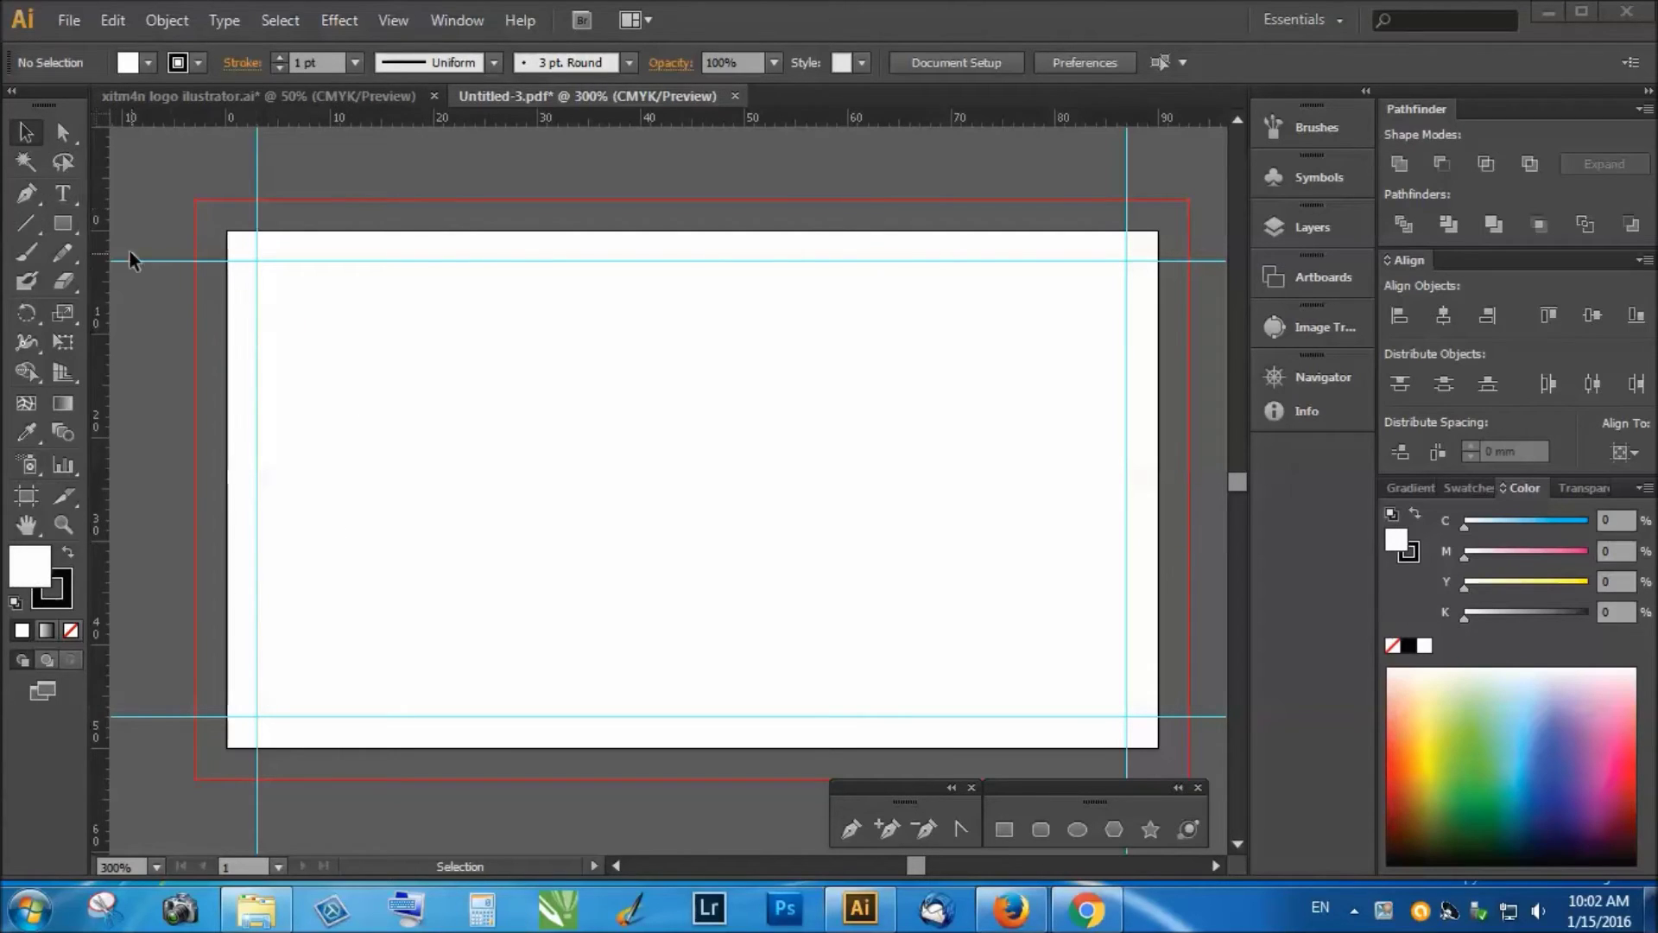
Pick the Rectangle tool.
{"action": "left_click", "coordinate": [66, 224]}
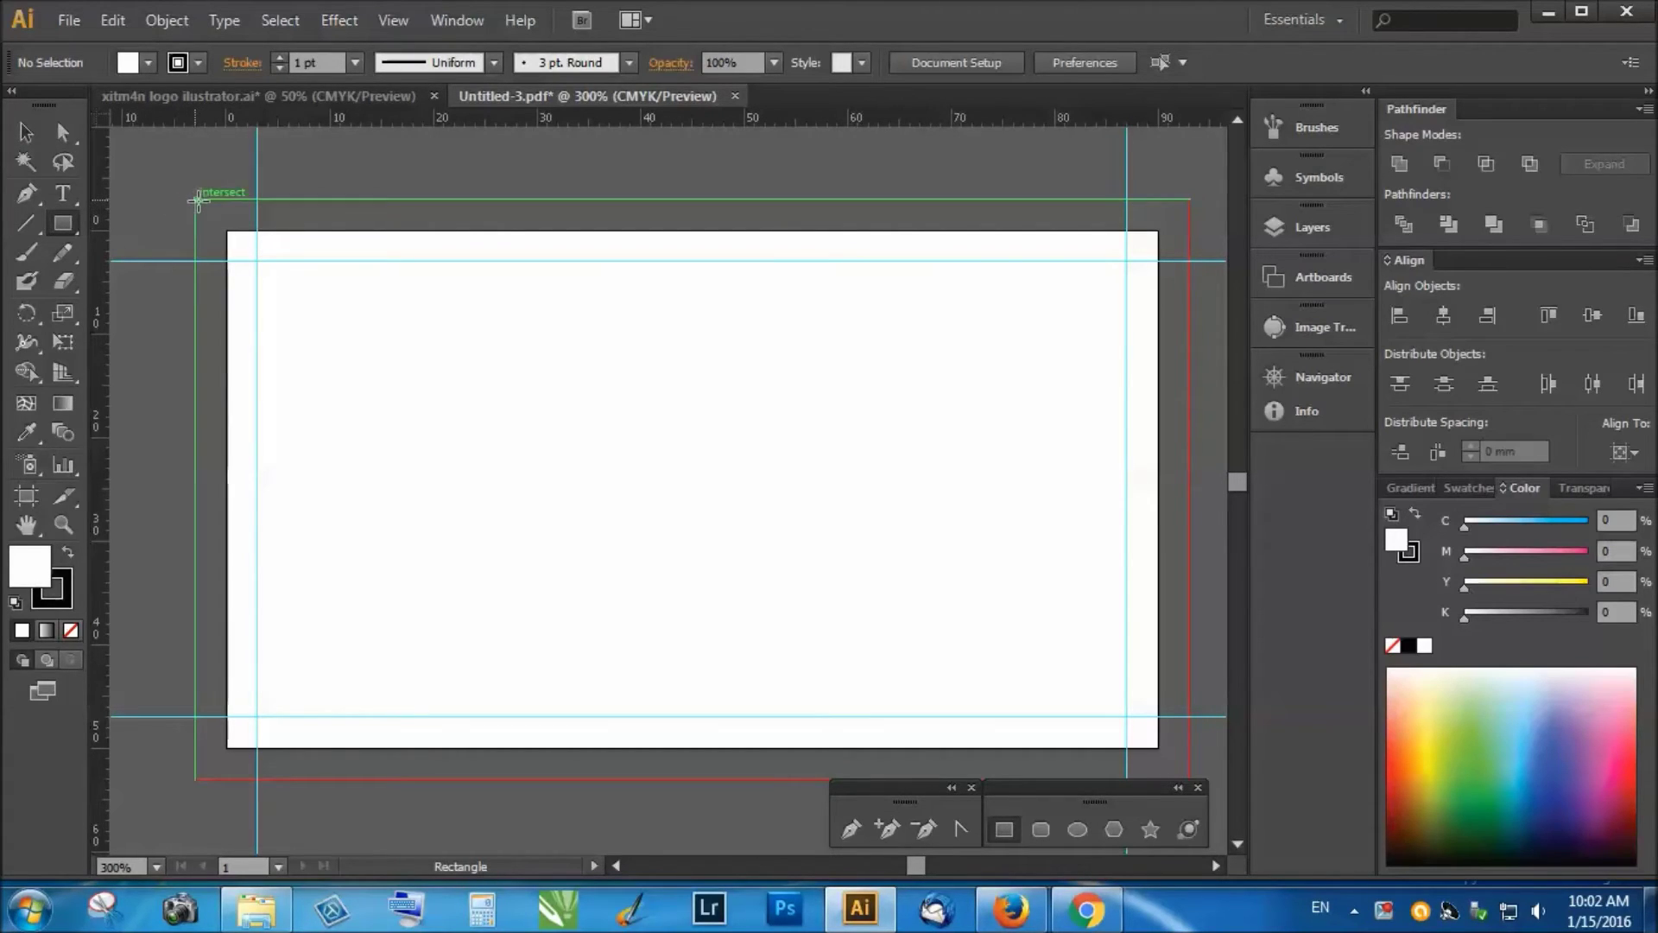
Draw a 96 × 56 mm rectangle over the whole bleed area with its stroke set to None.
{"action": "mouse_move", "coordinate": [194, 198]}
{"action": "left_mouse_down"}
{"action": "mouse_move", "coordinate": [510, 462]}
{"action": "mouse_move", "coordinate": [648, 488]}
{"action": "mouse_move", "coordinate": [668, 510]}
{"action": "left_mouse_up"}
{"action": "left_click_drag", "start_coordinate": [1227, 839], "coordinate": [1059, 716]}
{"action": "left_click", "coordinate": [59, 603]}
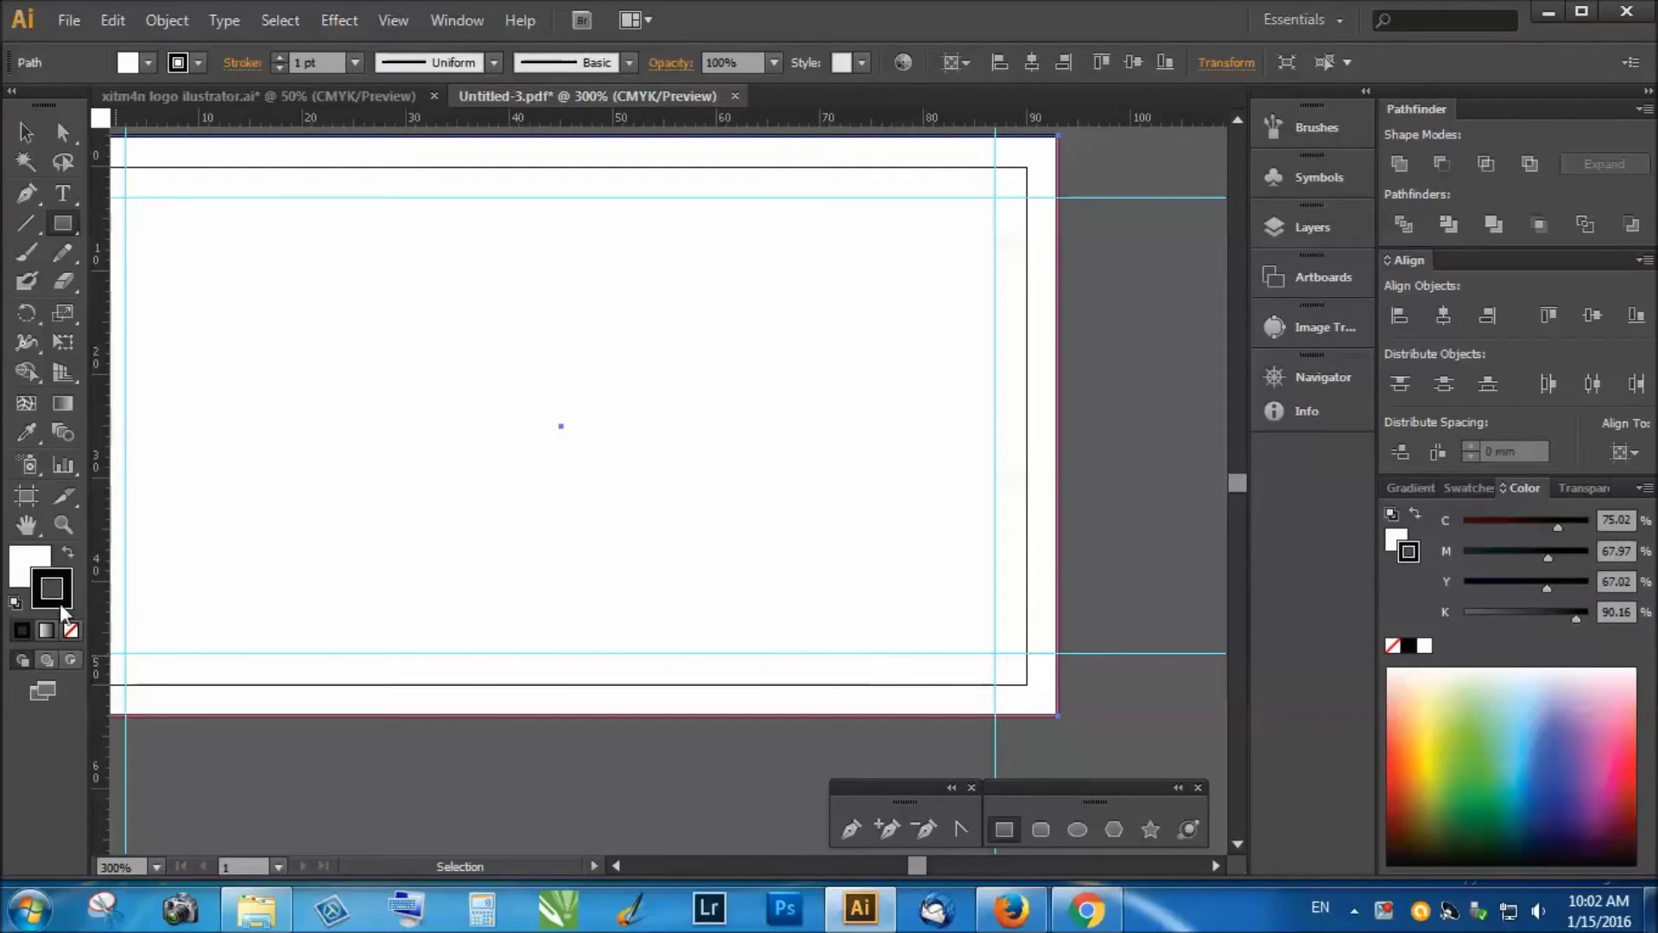
{"action": "left_click", "coordinate": [70, 630]}
{"action": "left_click", "coordinate": [23, 133]}
{"action": "scroll", "coordinate": [1190, 470], "scroll_direction": "down", "scroll_amount": 2}
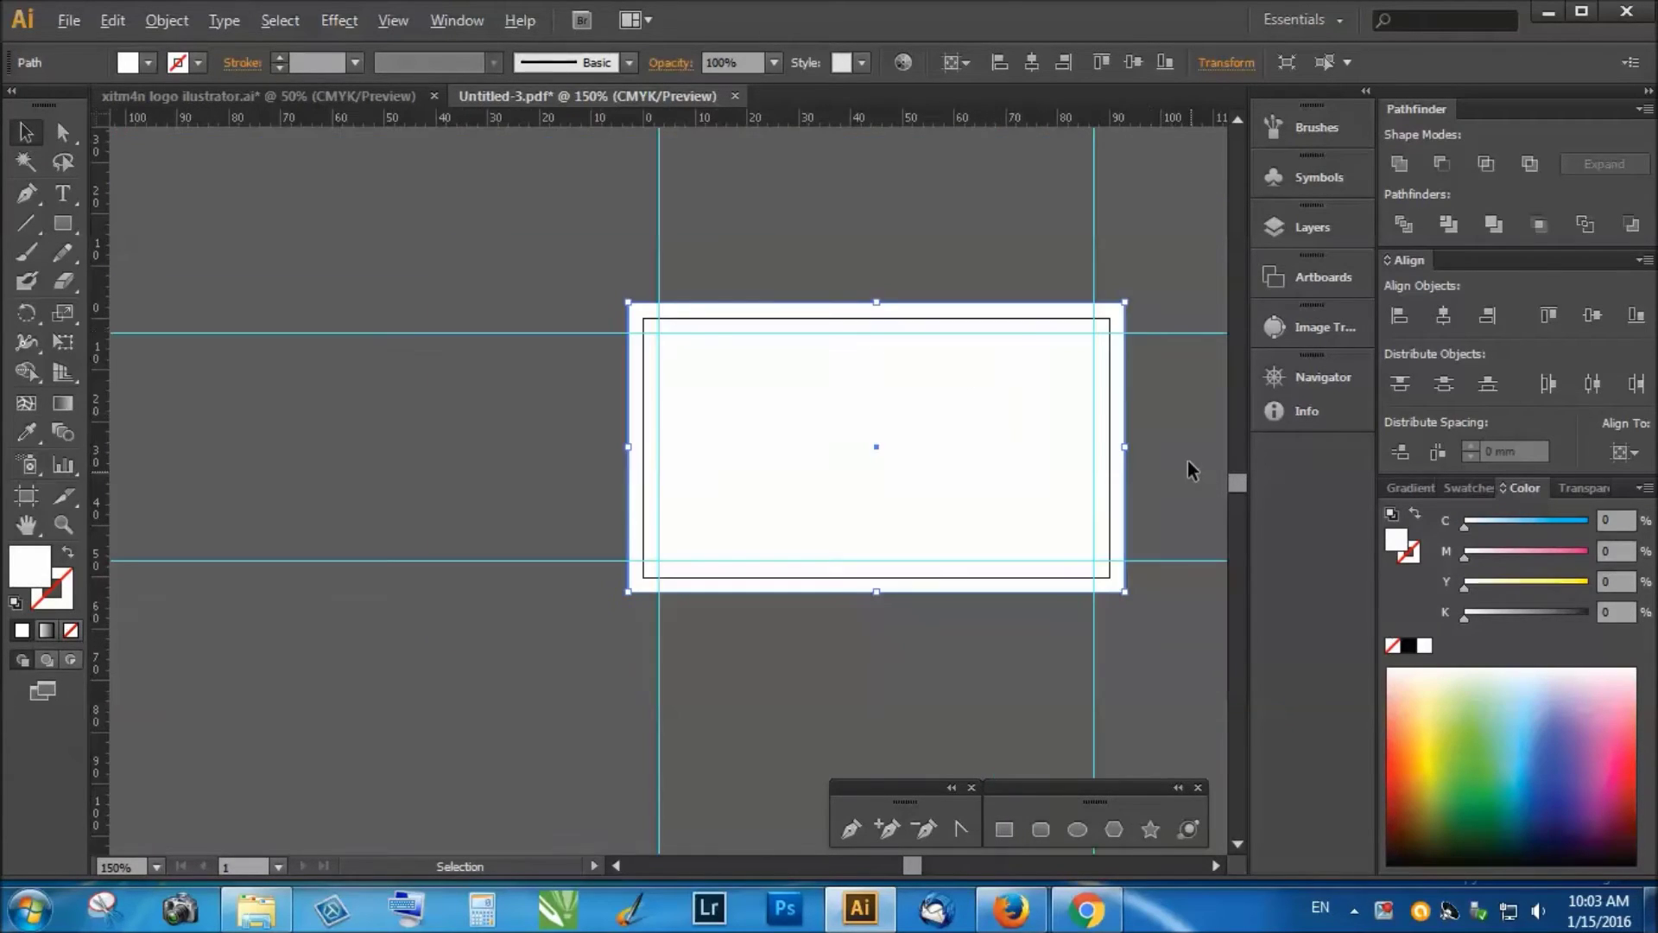
{"action": "scroll", "coordinate": [936, 562], "scroll_direction": "up", "scroll_amount": 2}
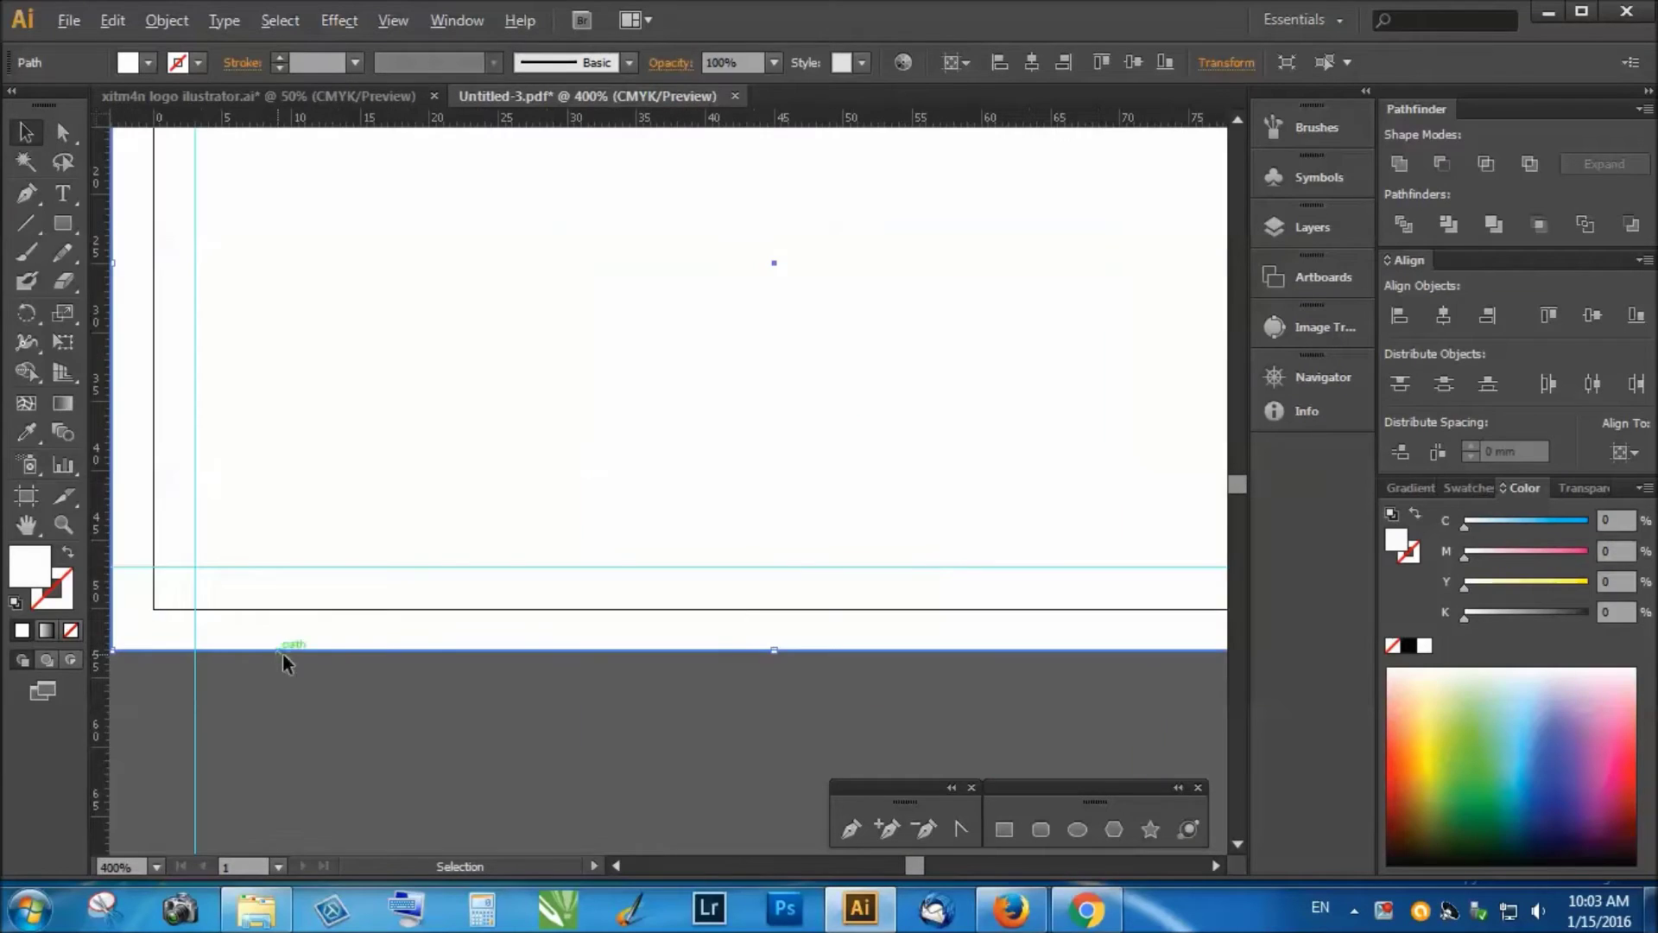
{"action": "scroll", "coordinate": [519, 637], "scroll_direction": "down", "scroll_amount": 1}
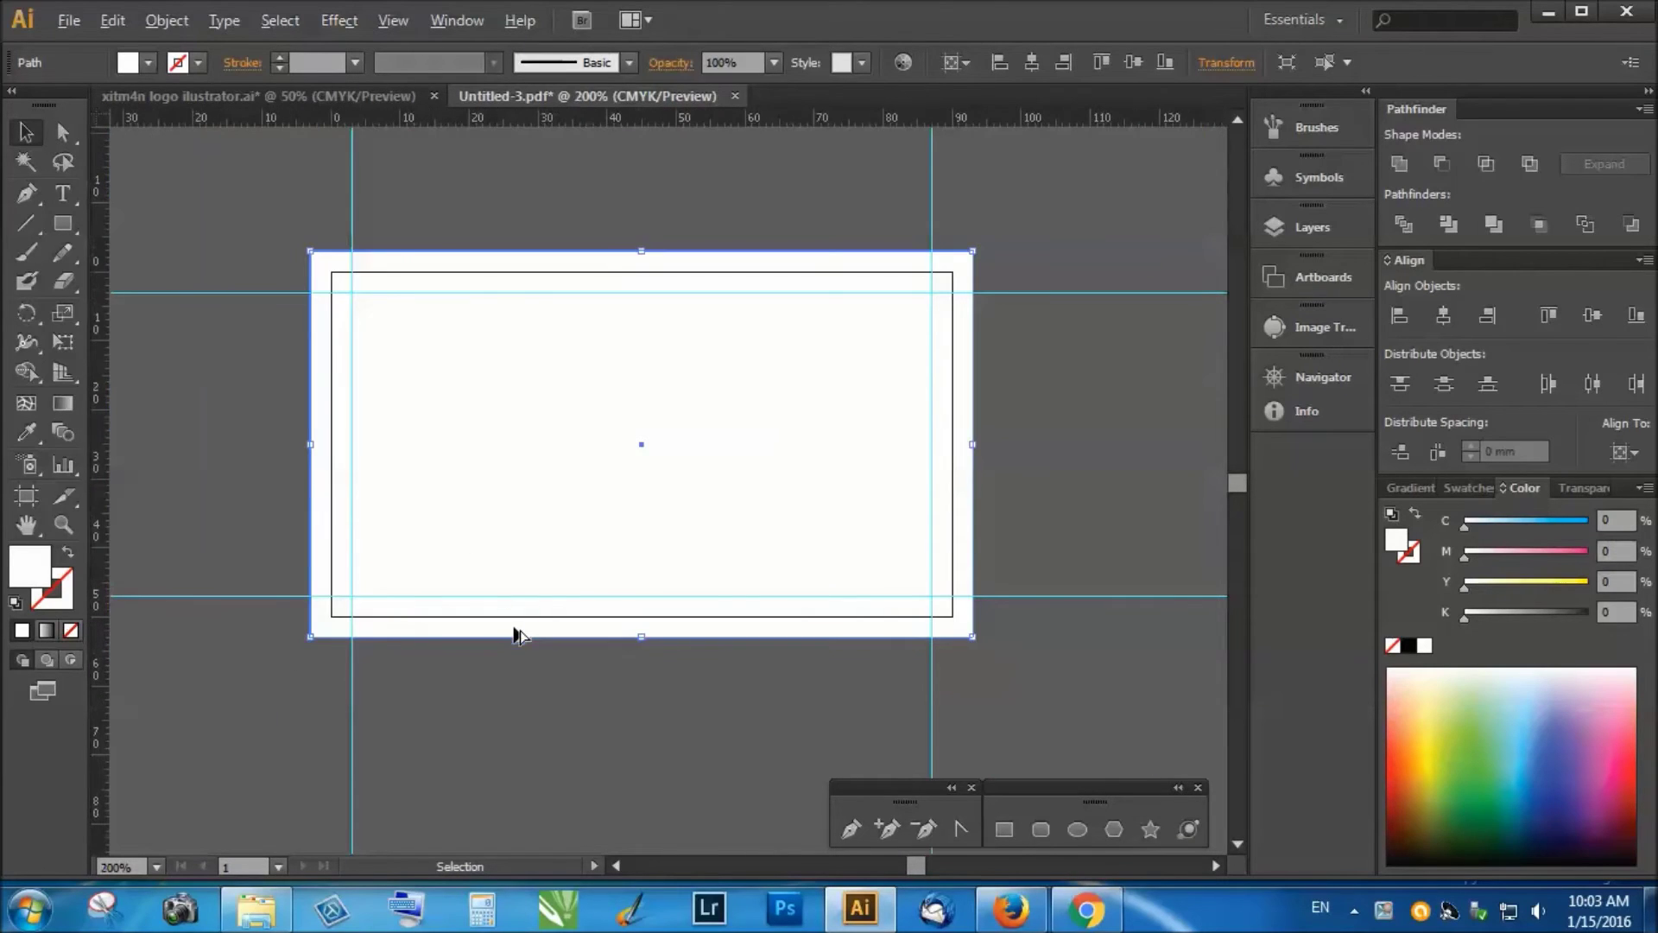
{"action": "left_click", "coordinate": [297, 102]}
Copy the skull and XITM4N logo into the card and scale it to fit within the guides.
{"action": "left_click_drag", "start_coordinate": [524, 319], "coordinate": [609, 419]}
{"action": "scroll", "coordinate": [609, 419], "scroll_direction": "down", "scroll_amount": 4}
{"action": "left_click_drag", "start_coordinate": [766, 337], "coordinate": [678, 360]}
{"action": "scroll", "coordinate": [561, 420], "scroll_direction": "up", "scroll_amount": 2}
{"action": "scroll", "coordinate": [688, 380], "scroll_direction": "up", "scroll_amount": 2}
{"action": "scroll", "coordinate": [674, 355], "scroll_direction": "up", "scroll_amount": 4}
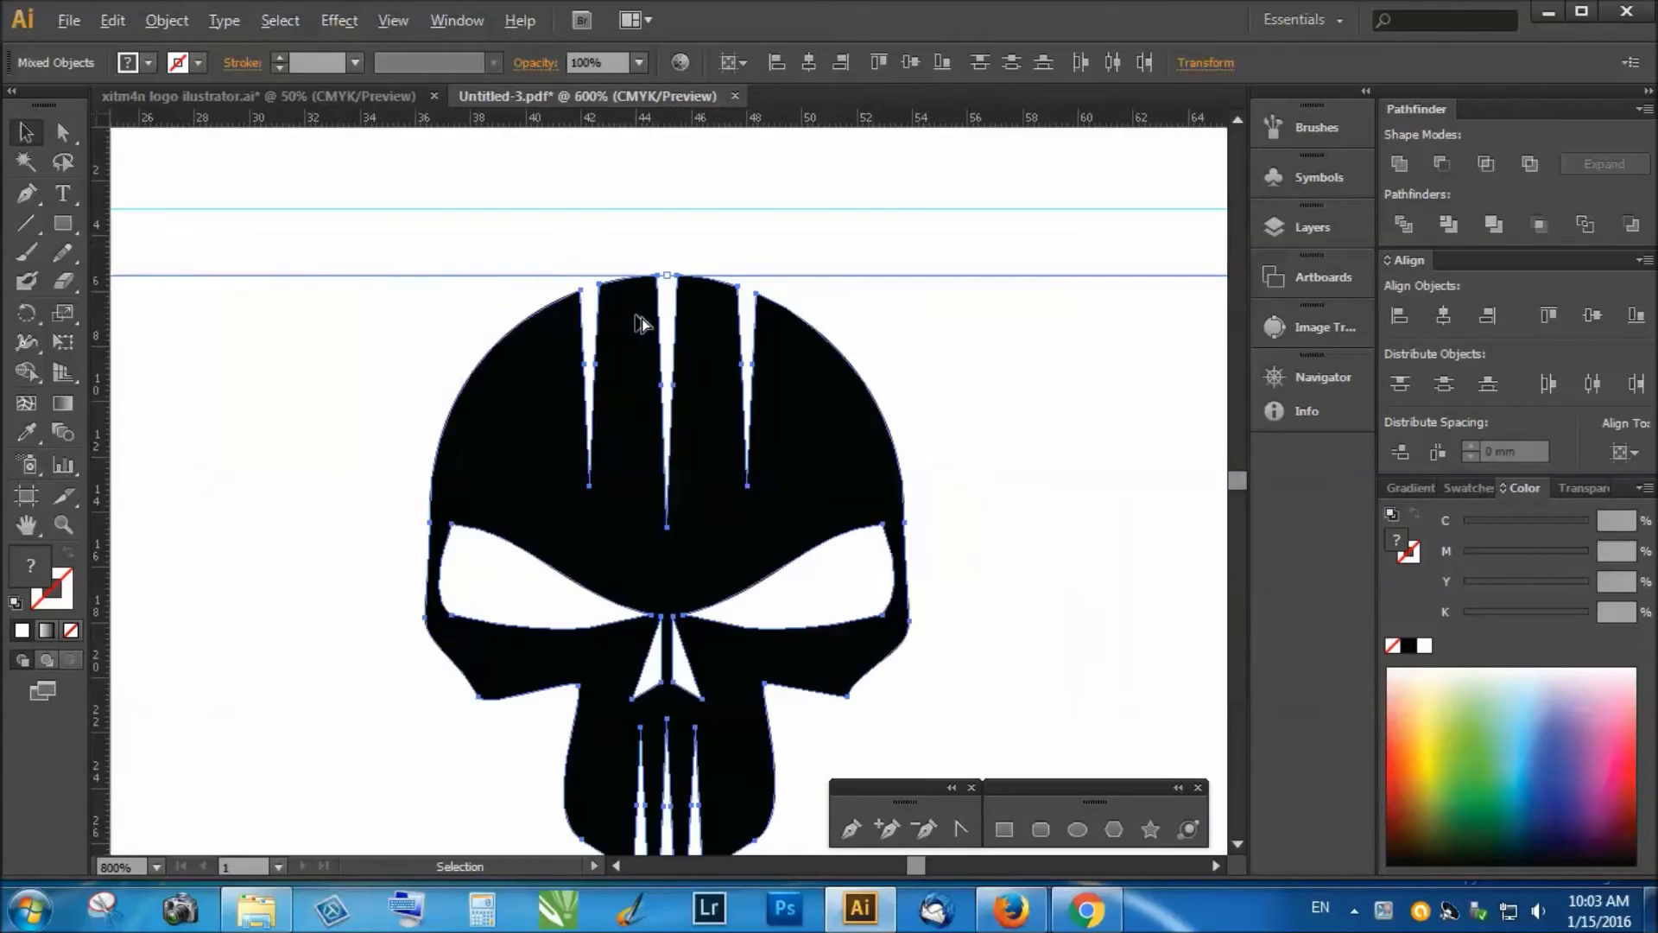
{"action": "scroll", "coordinate": [656, 294], "scroll_direction": "down", "scroll_amount": 2}
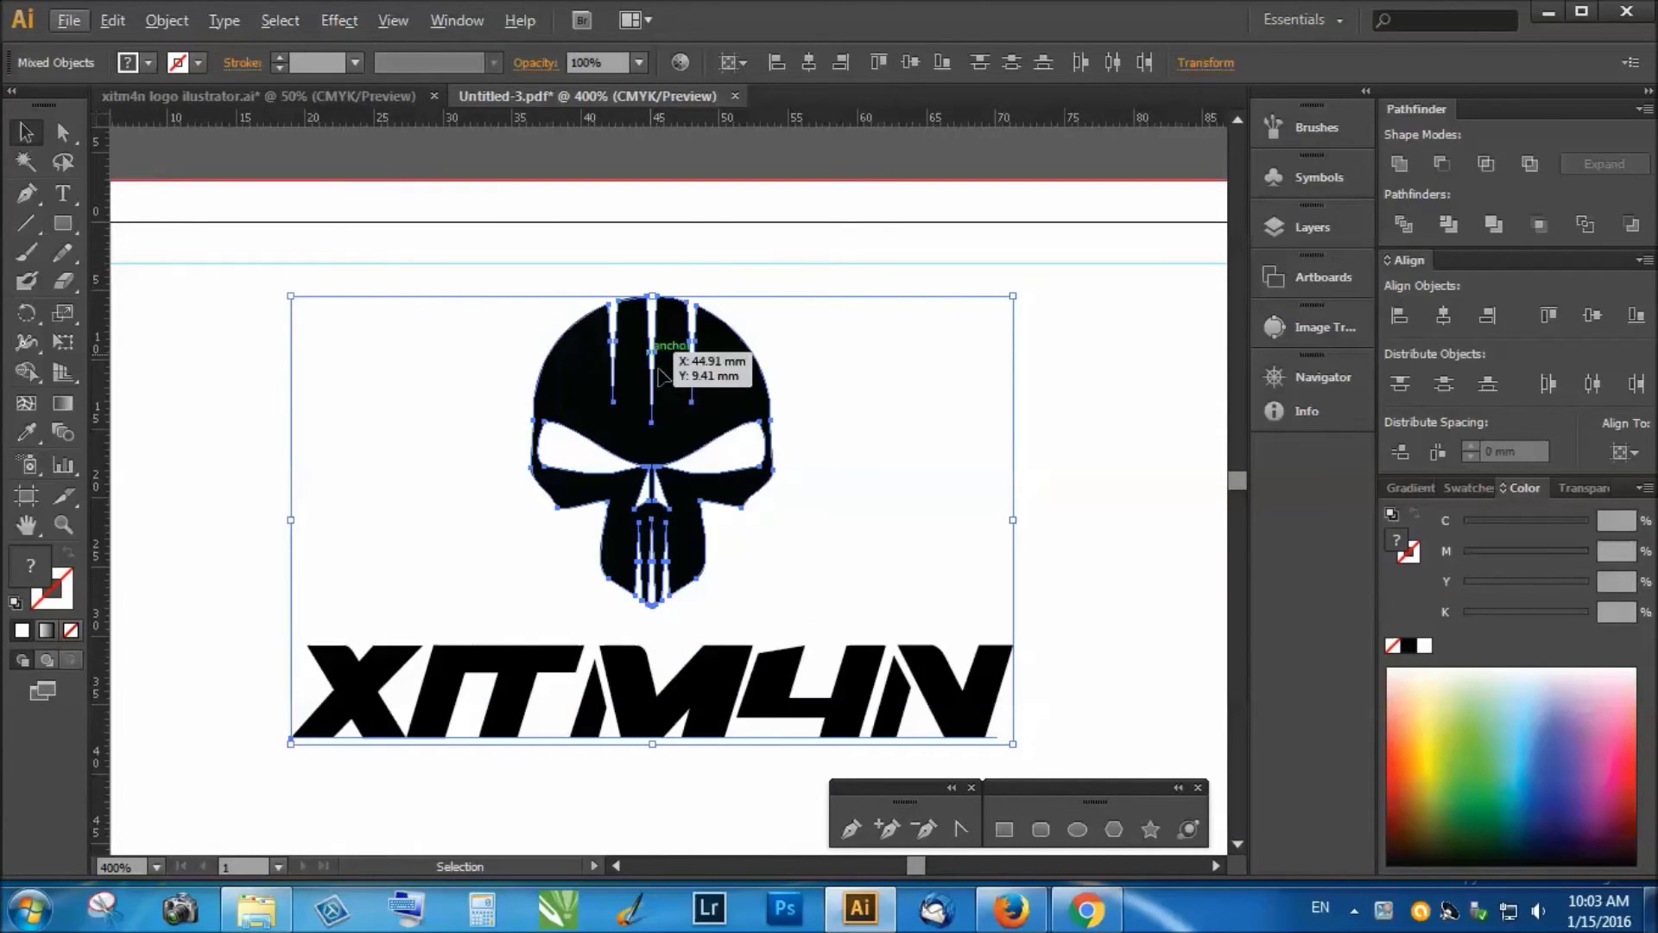
Group the skull and wordmark and centre the group horizontally on the card.
{"action": "right_click", "coordinate": [699, 386]}
{"action": "left_click", "coordinate": [724, 501]}
{"action": "scroll", "coordinate": [724, 501], "scroll_direction": "down", "scroll_amount": 3}
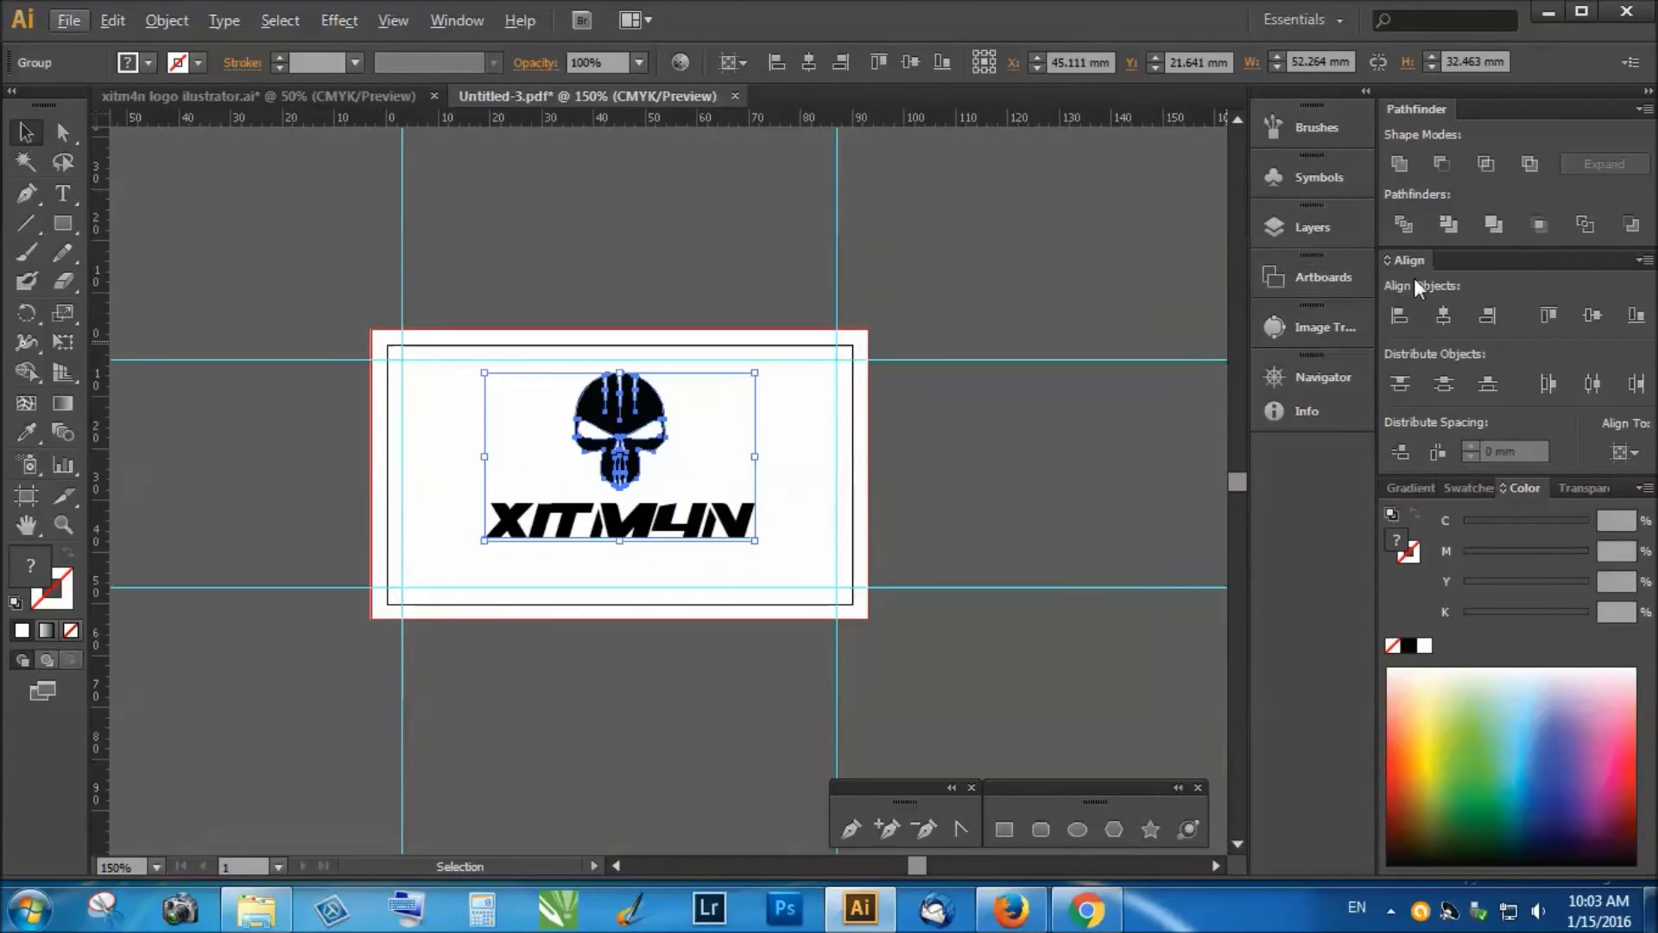
{"action": "left_click", "coordinate": [1443, 317]}
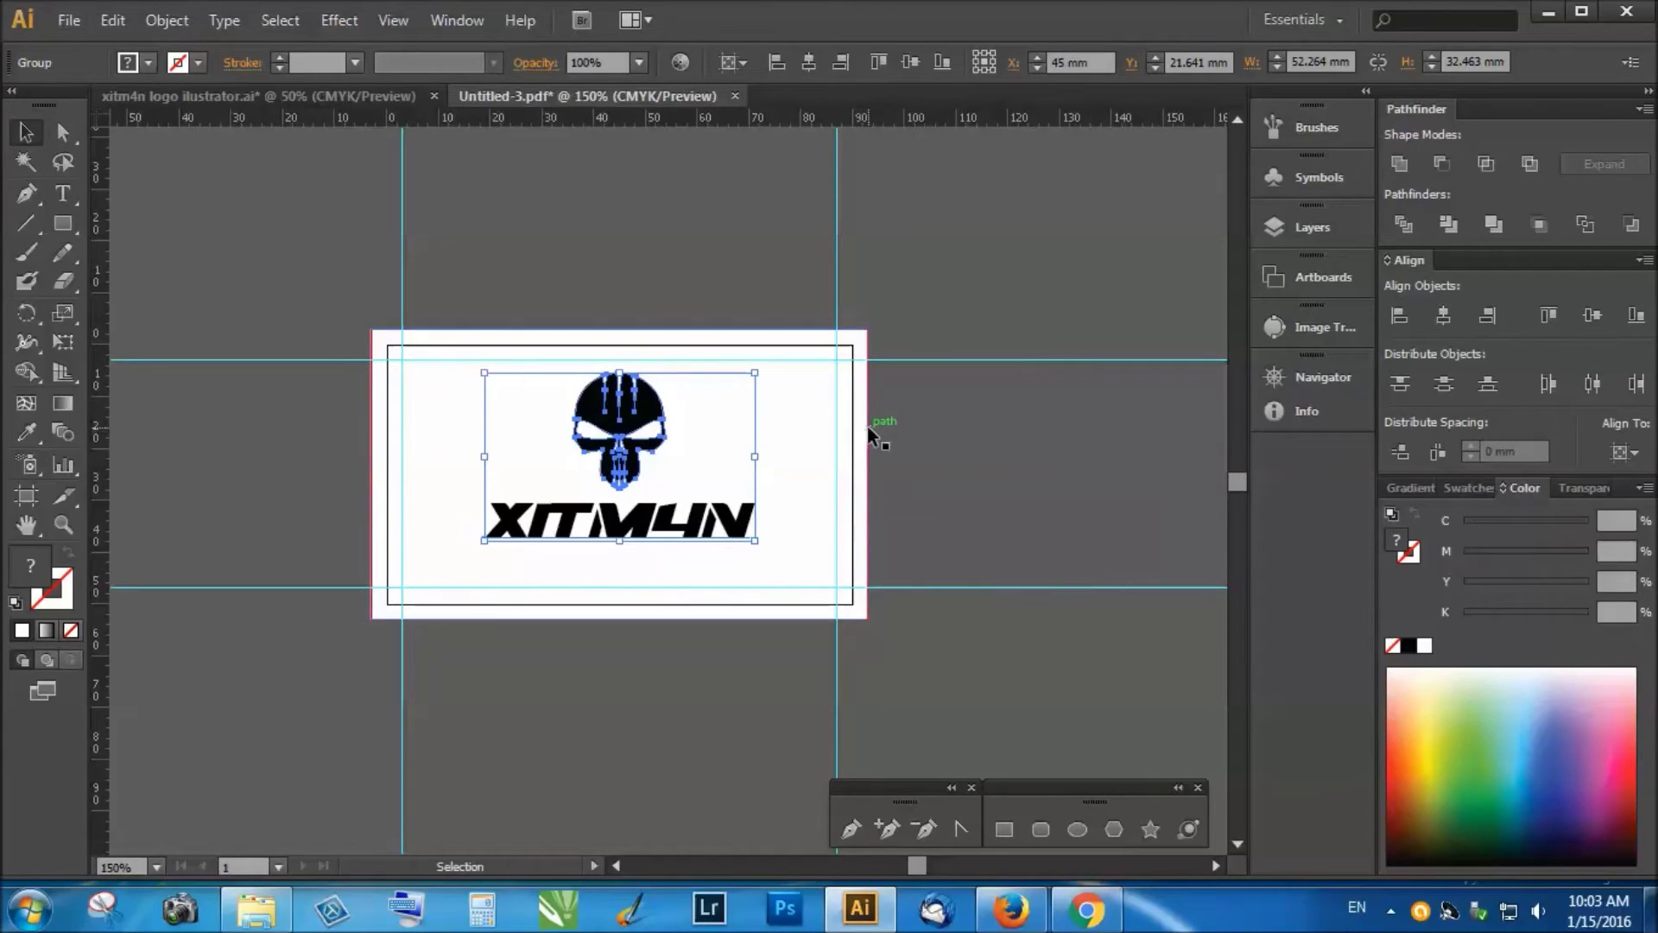
{"action": "scroll", "coordinate": [639, 449], "scroll_direction": "up", "scroll_amount": 2}
{"action": "scroll", "coordinate": [648, 455], "scroll_direction": "up", "scroll_amount": 1}
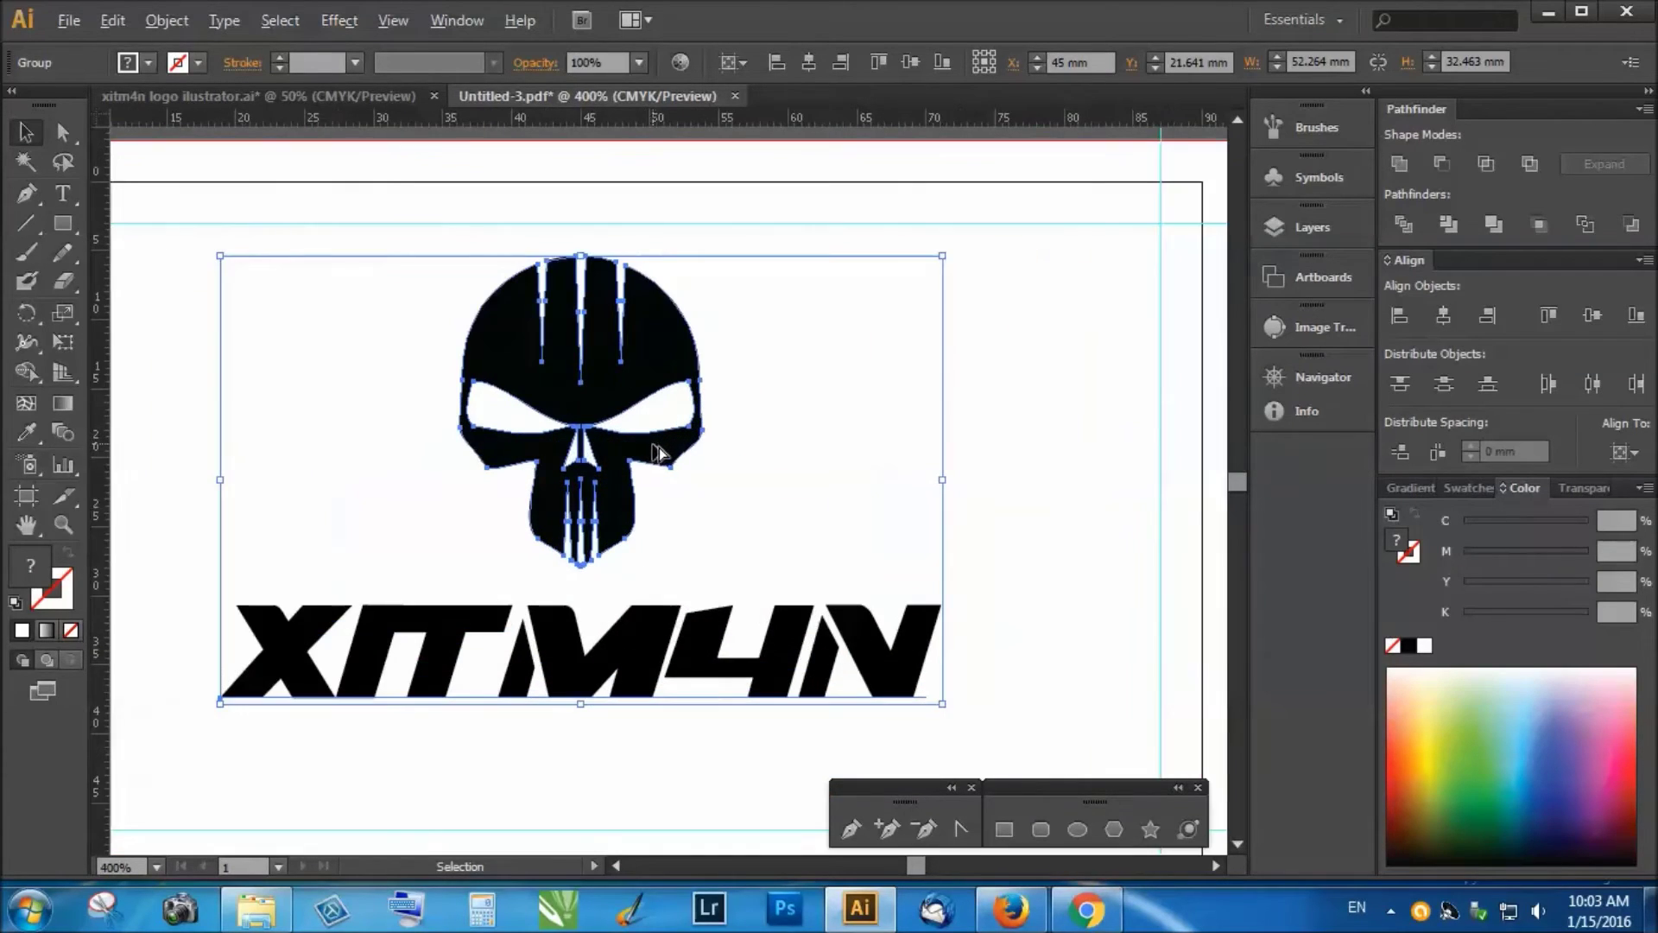
{"action": "scroll", "coordinate": [612, 528], "scroll_direction": "down", "scroll_amount": 1}
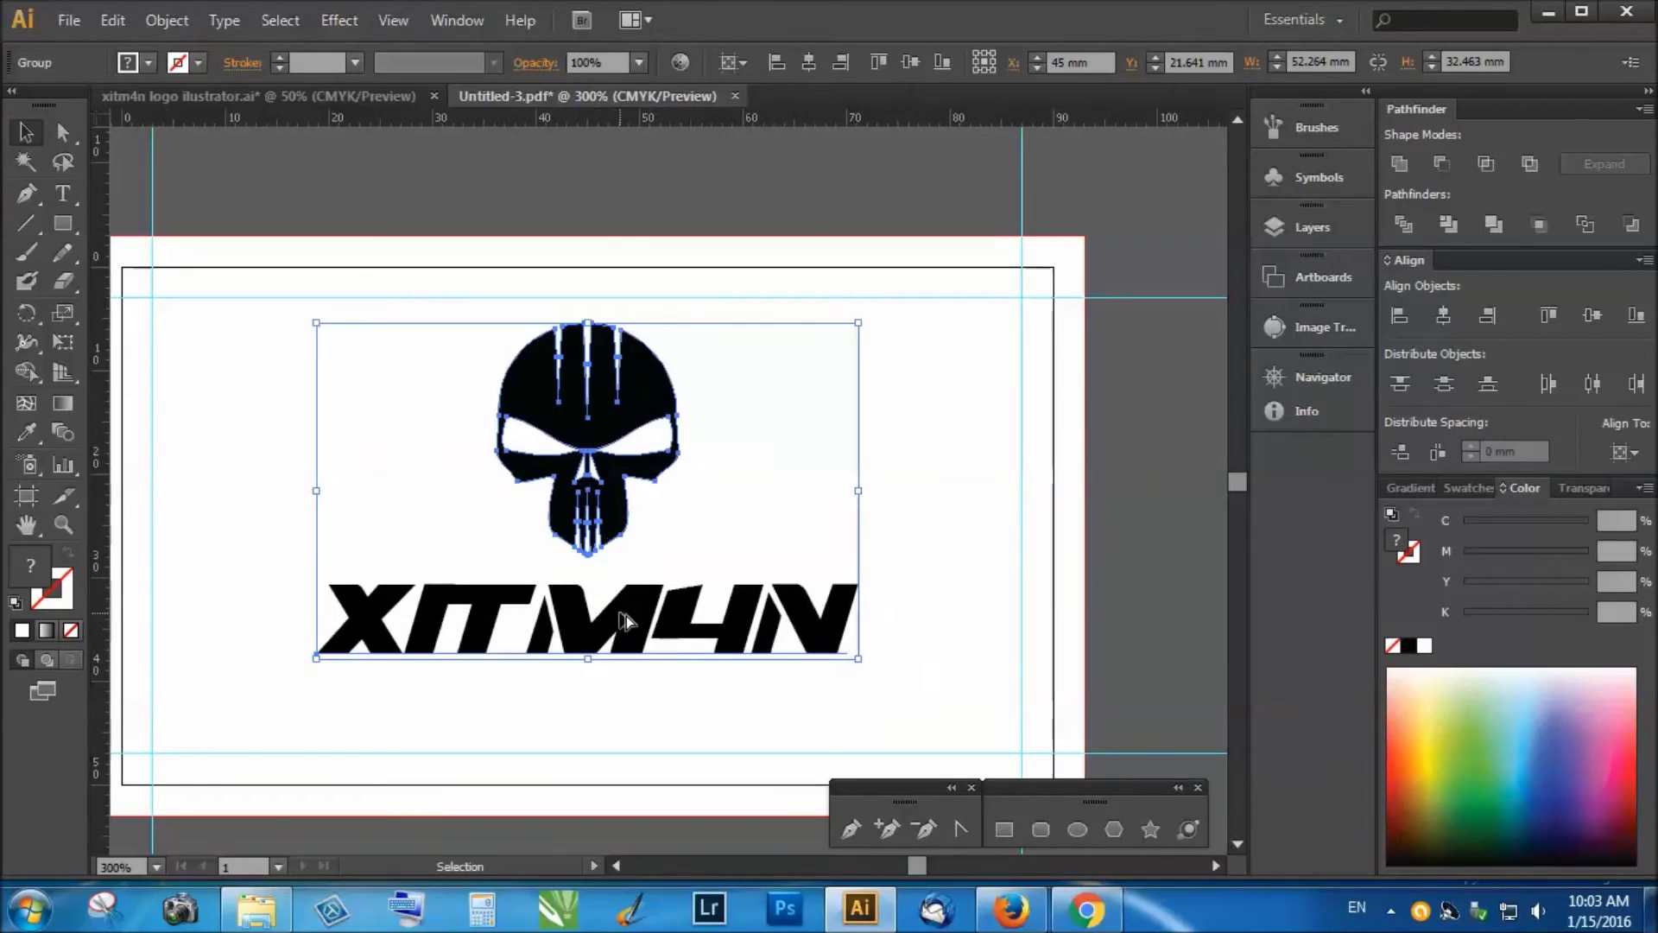
{"action": "scroll", "coordinate": [609, 610], "scroll_direction": "up", "scroll_amount": 1}
{"action": "scroll", "coordinate": [609, 609], "scroll_direction": "down", "scroll_amount": 1}
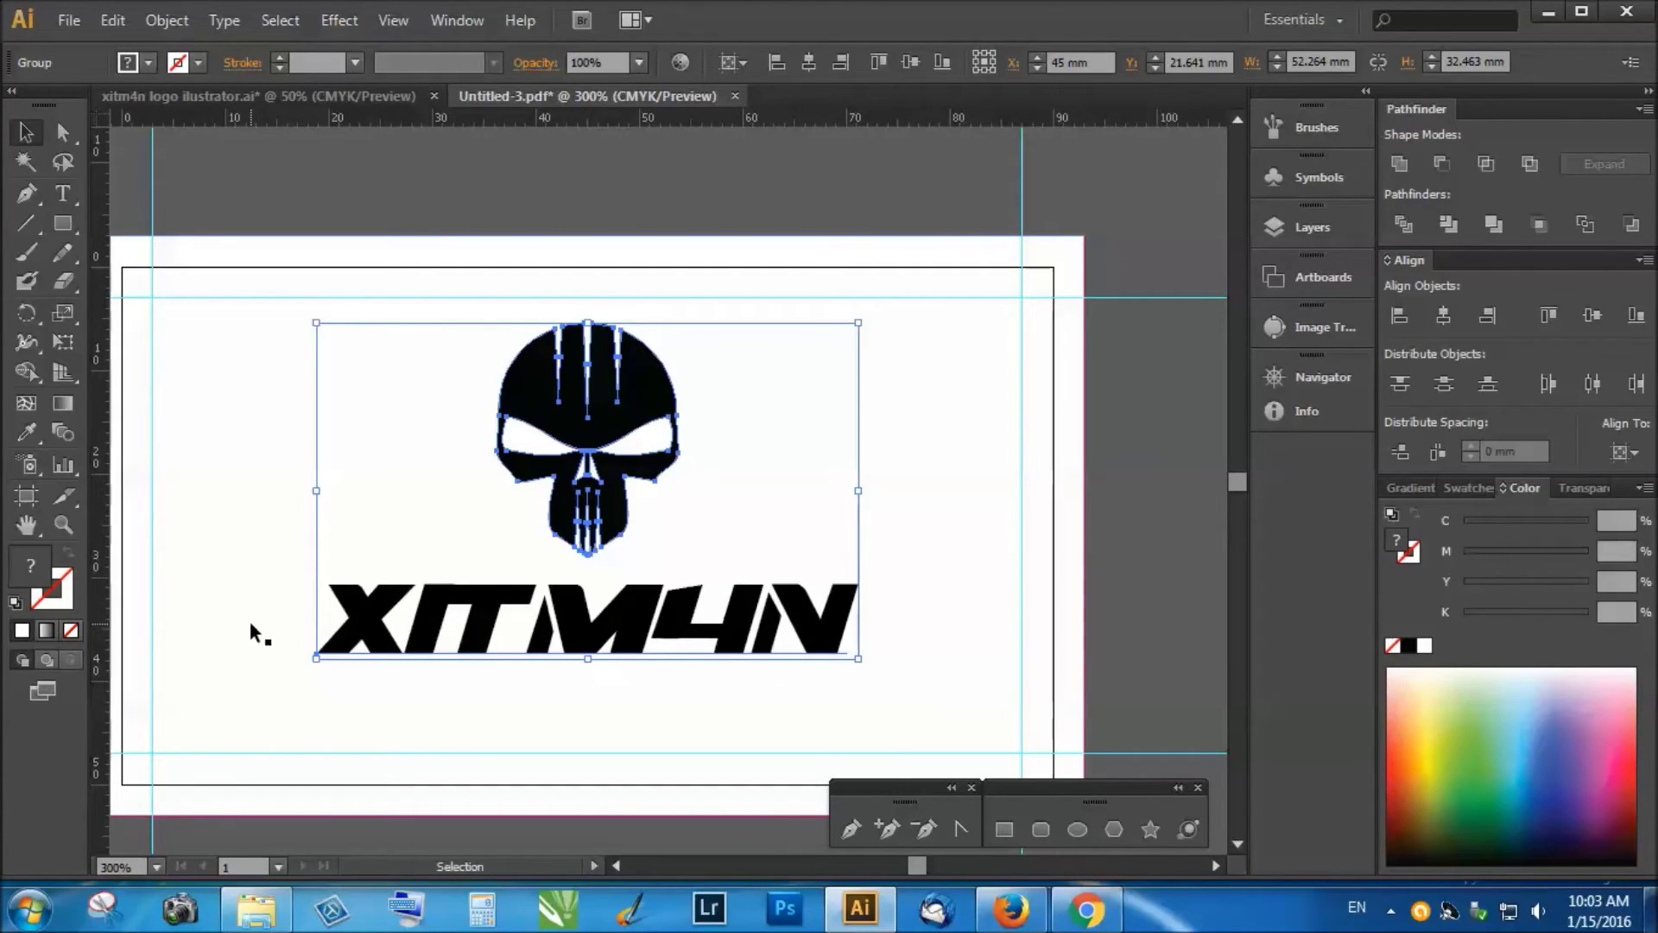
{"action": "scroll", "coordinate": [914, 600], "scroll_direction": "down", "scroll_amount": 2}
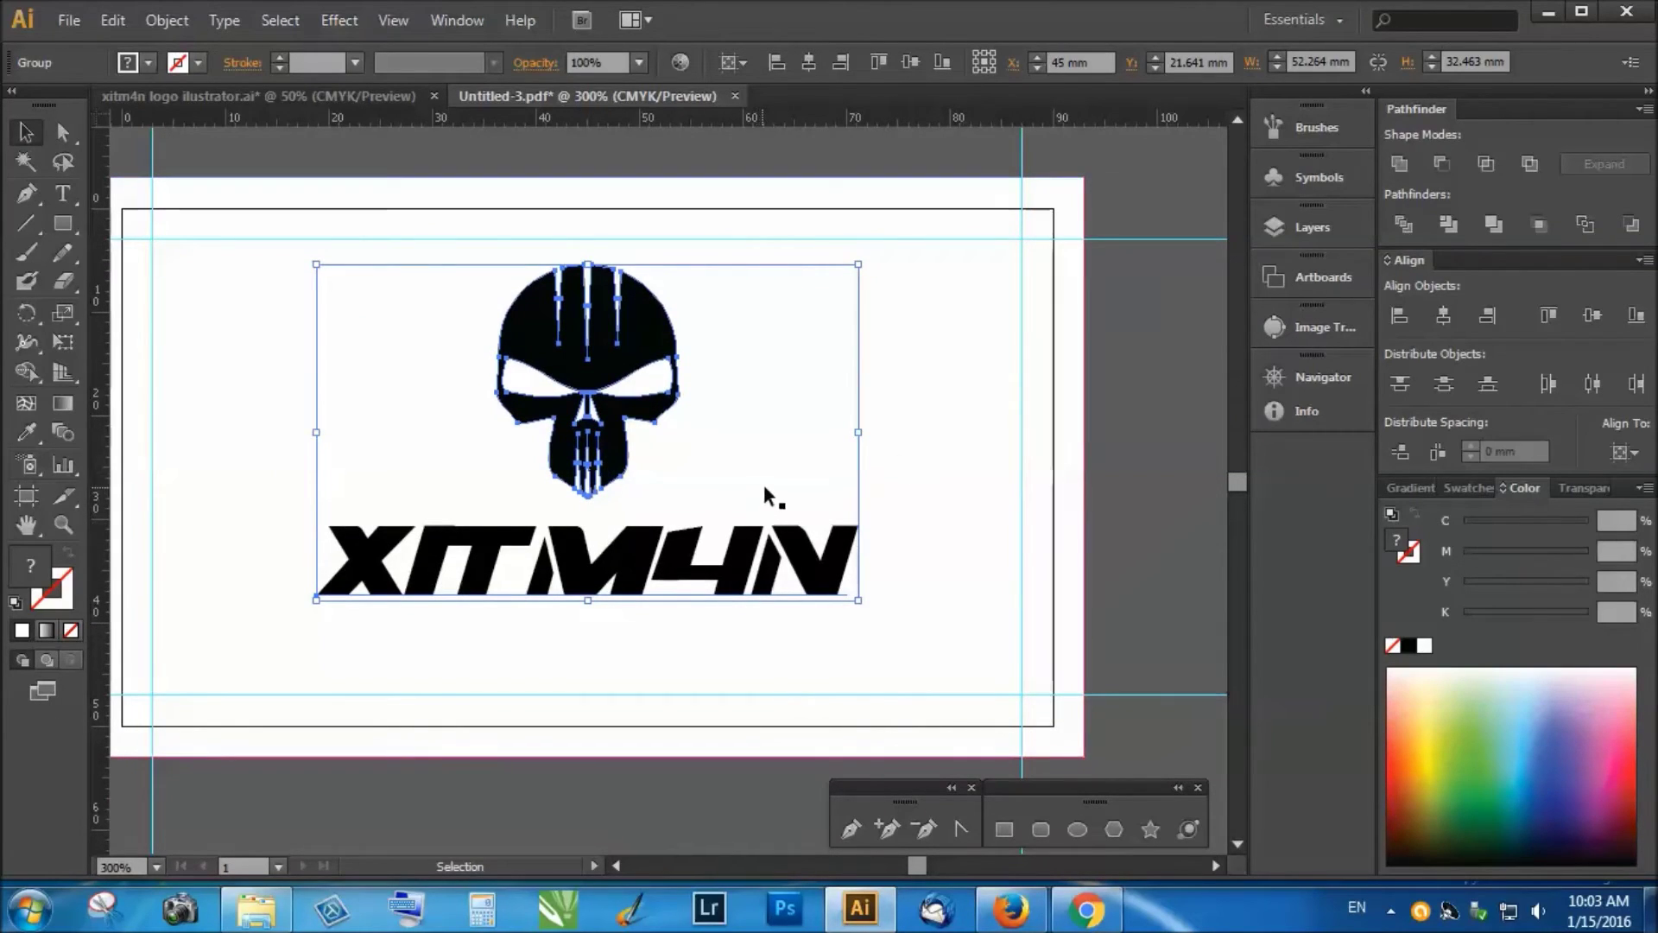
{"action": "left_click", "coordinate": [944, 469]}
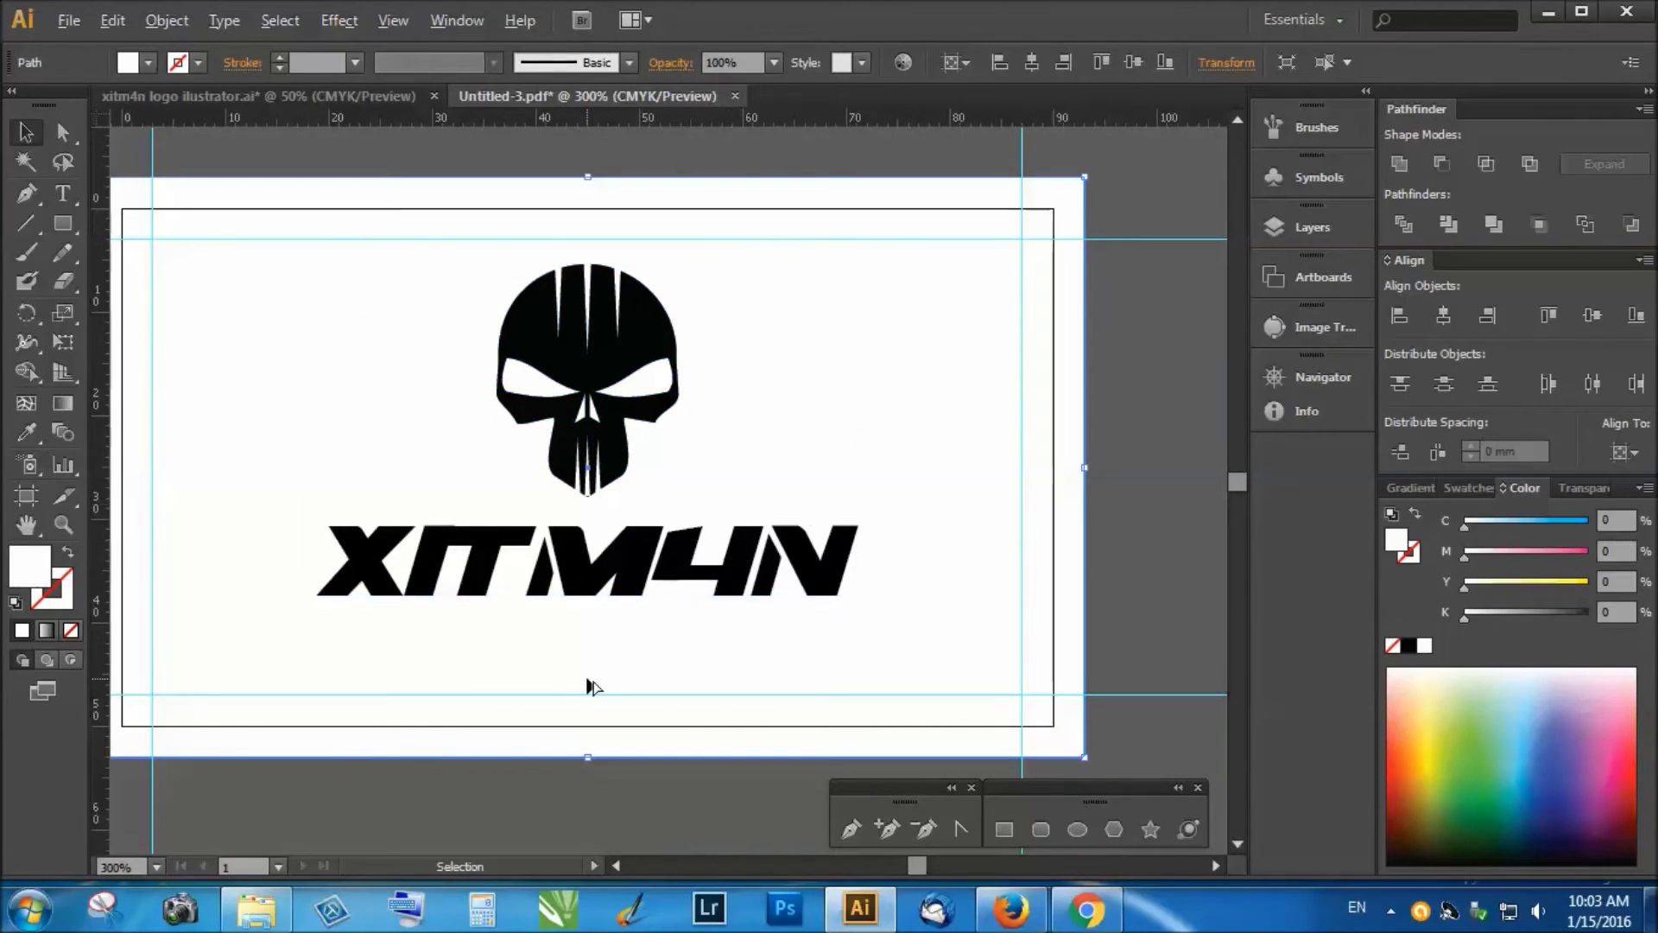
{"action": "key", "text": "alt"}
{"action": "scroll", "coordinate": [898, 553], "scroll_direction": "down", "scroll_amount": 2}
{"action": "scroll", "coordinate": [898, 554], "scroll_direction": "up", "scroll_amount": 2}
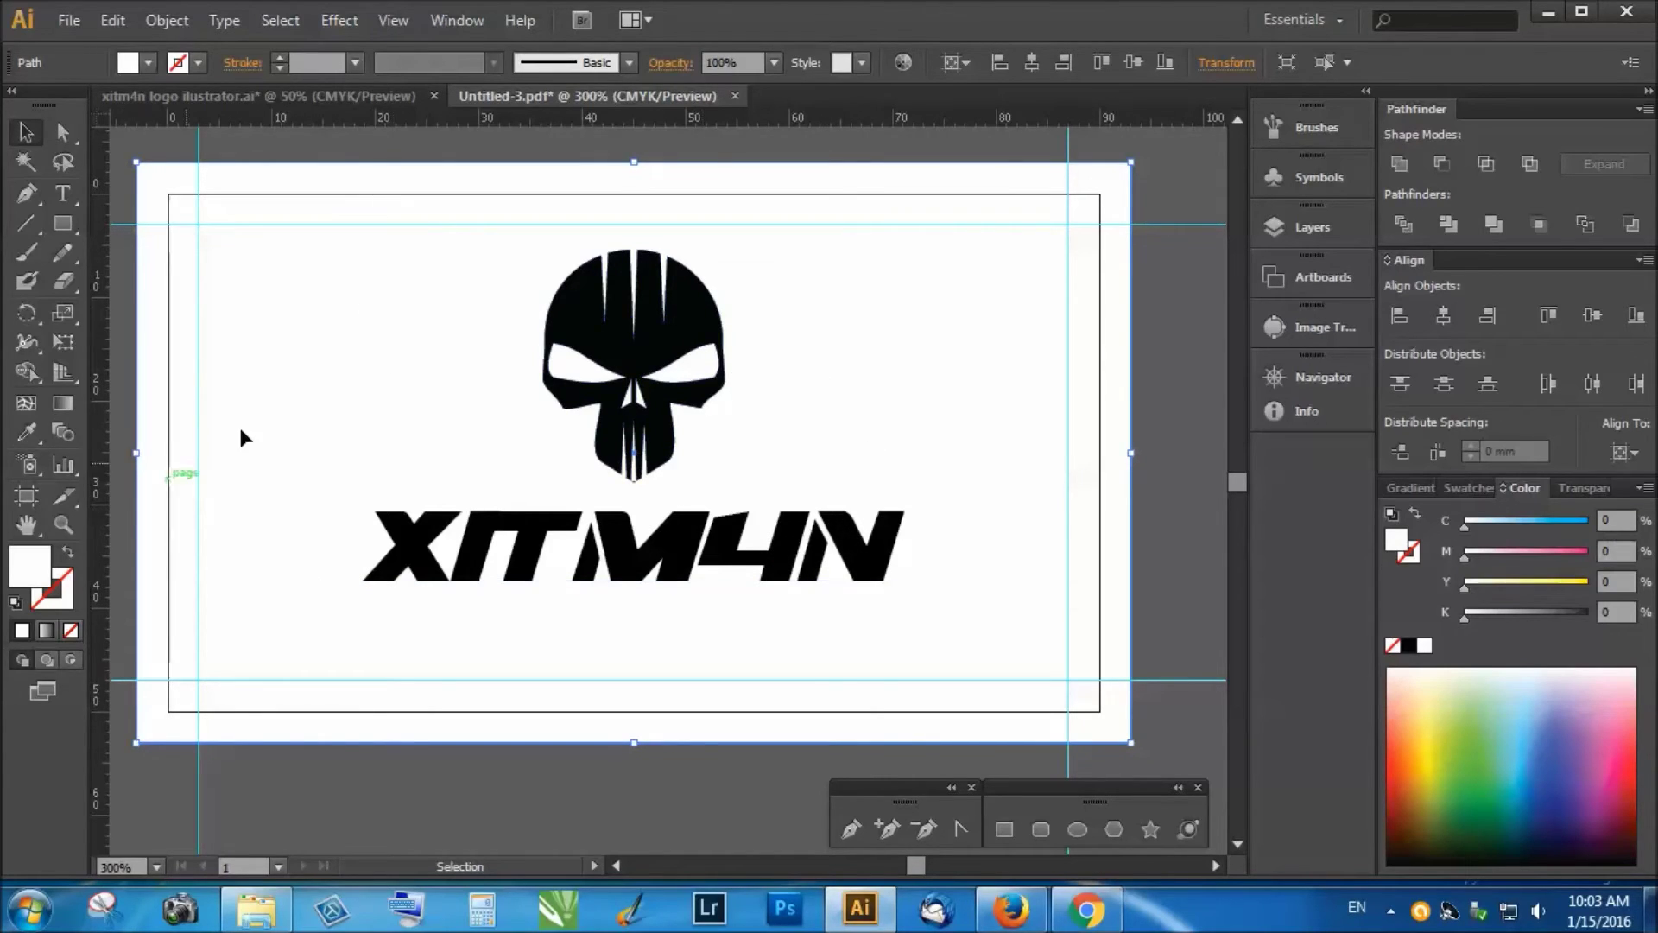
{"action": "scroll", "coordinate": [796, 297], "scroll_direction": "down", "scroll_amount": 2}
{"action": "scroll", "coordinate": [796, 297], "scroll_direction": "up", "scroll_amount": 2}
{"action": "scroll", "coordinate": [691, 205], "scroll_direction": "down", "scroll_amount": 2}
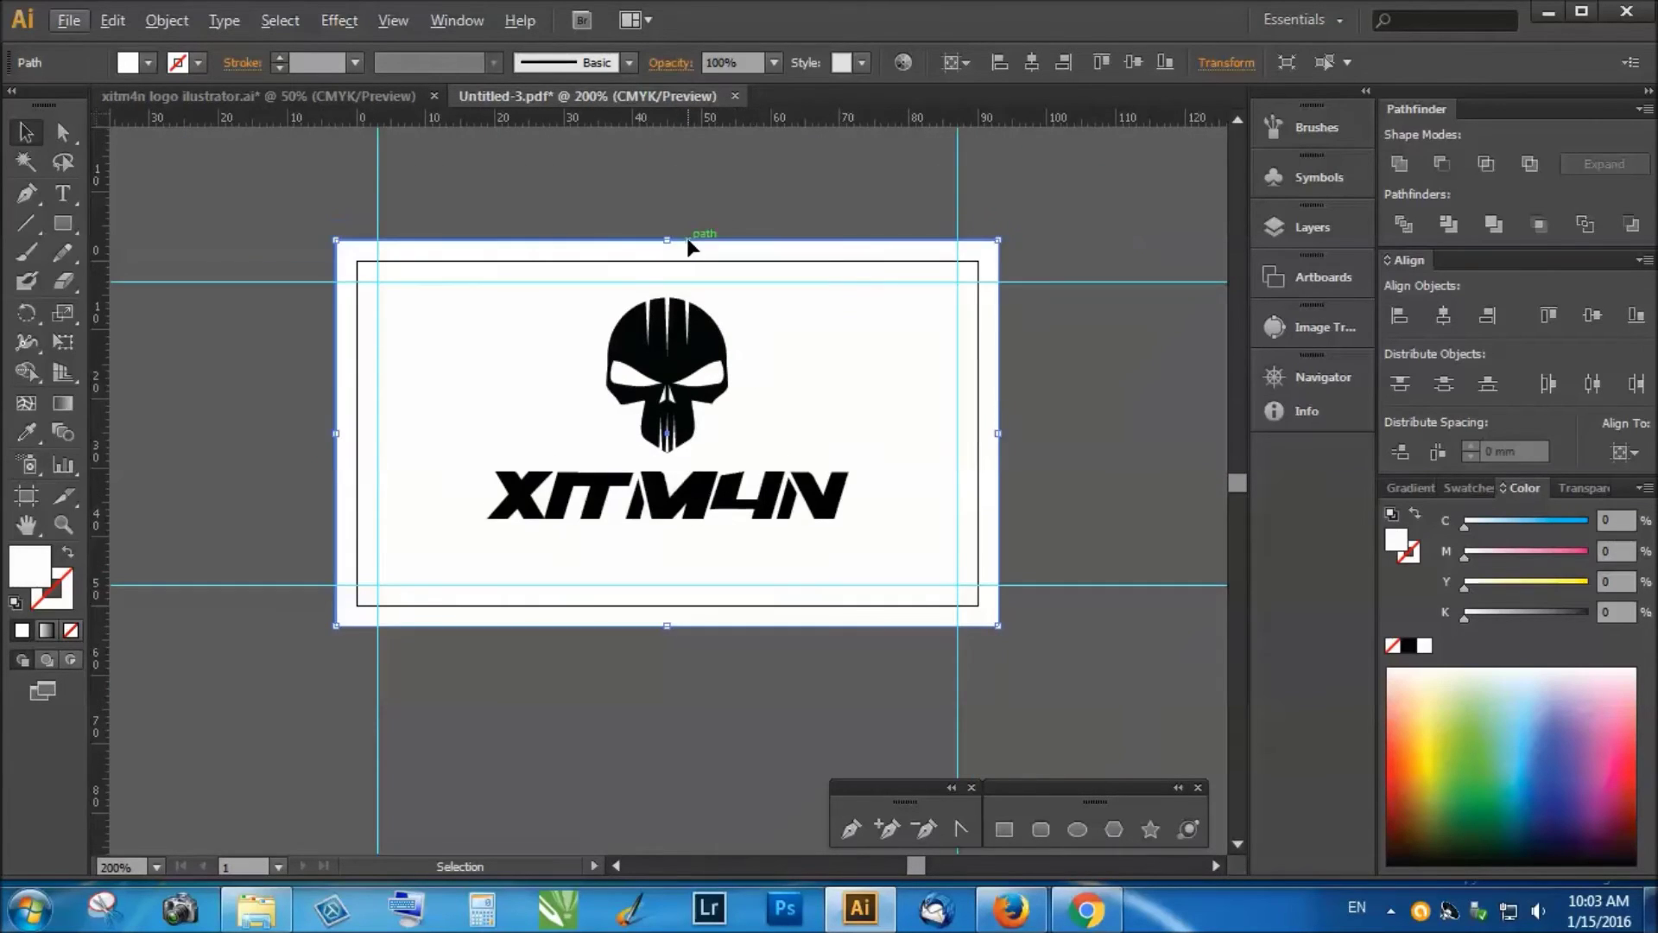
{"action": "scroll", "coordinate": [686, 304], "scroll_direction": "up", "scroll_amount": 2}
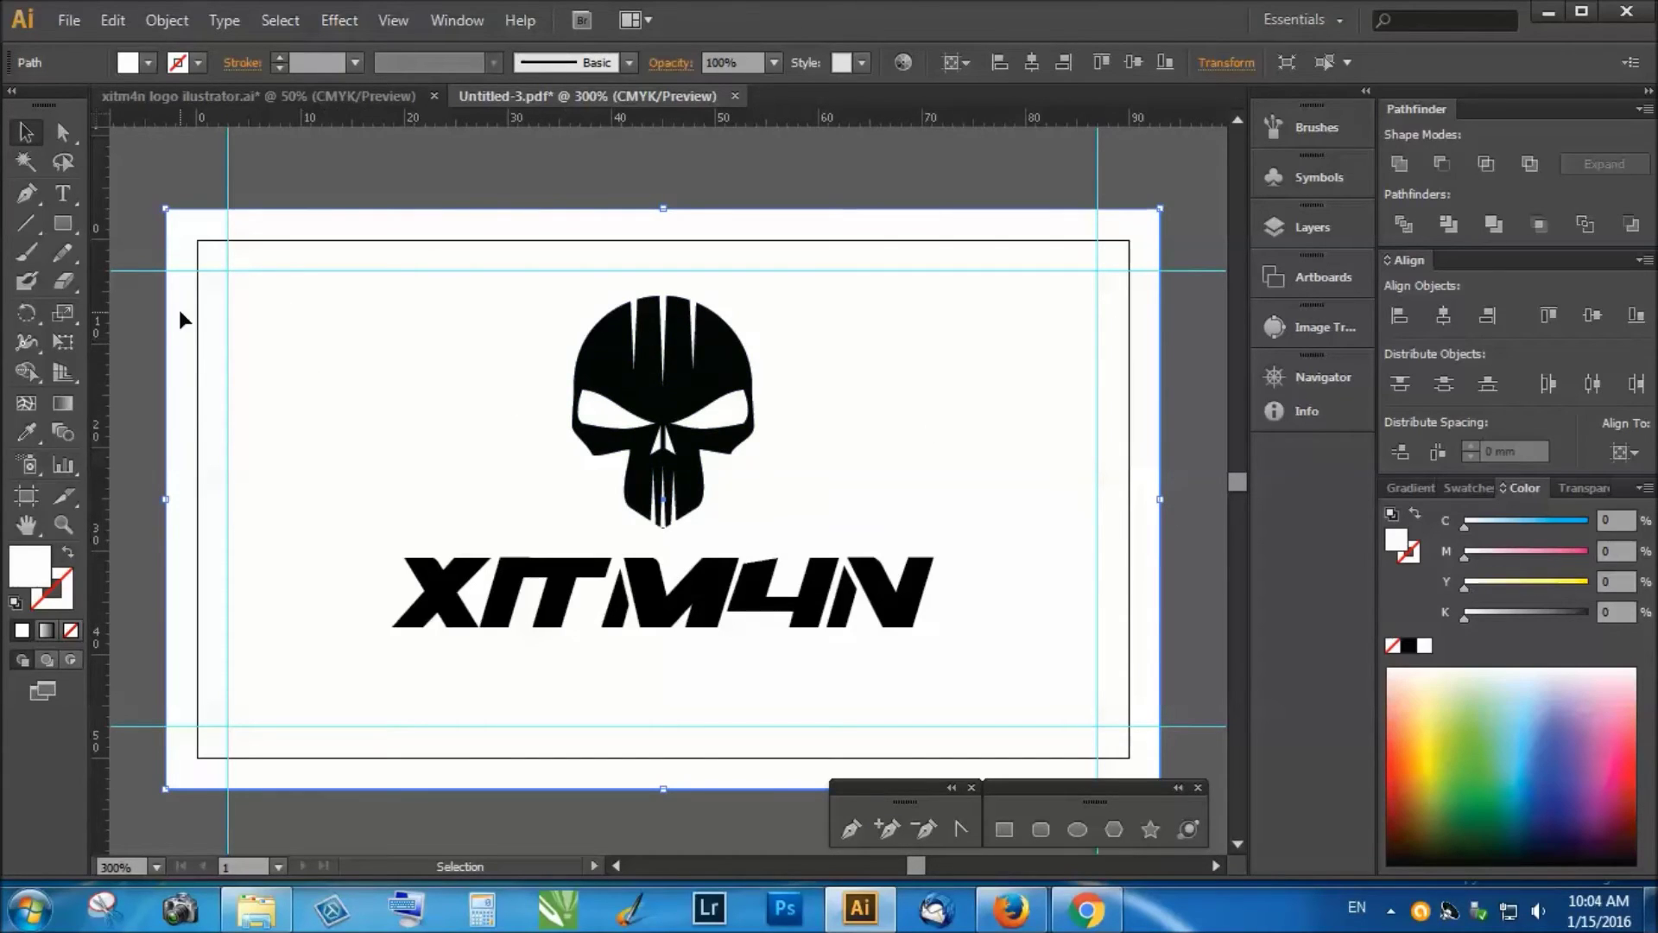
{"action": "left_click", "coordinate": [264, 163]}
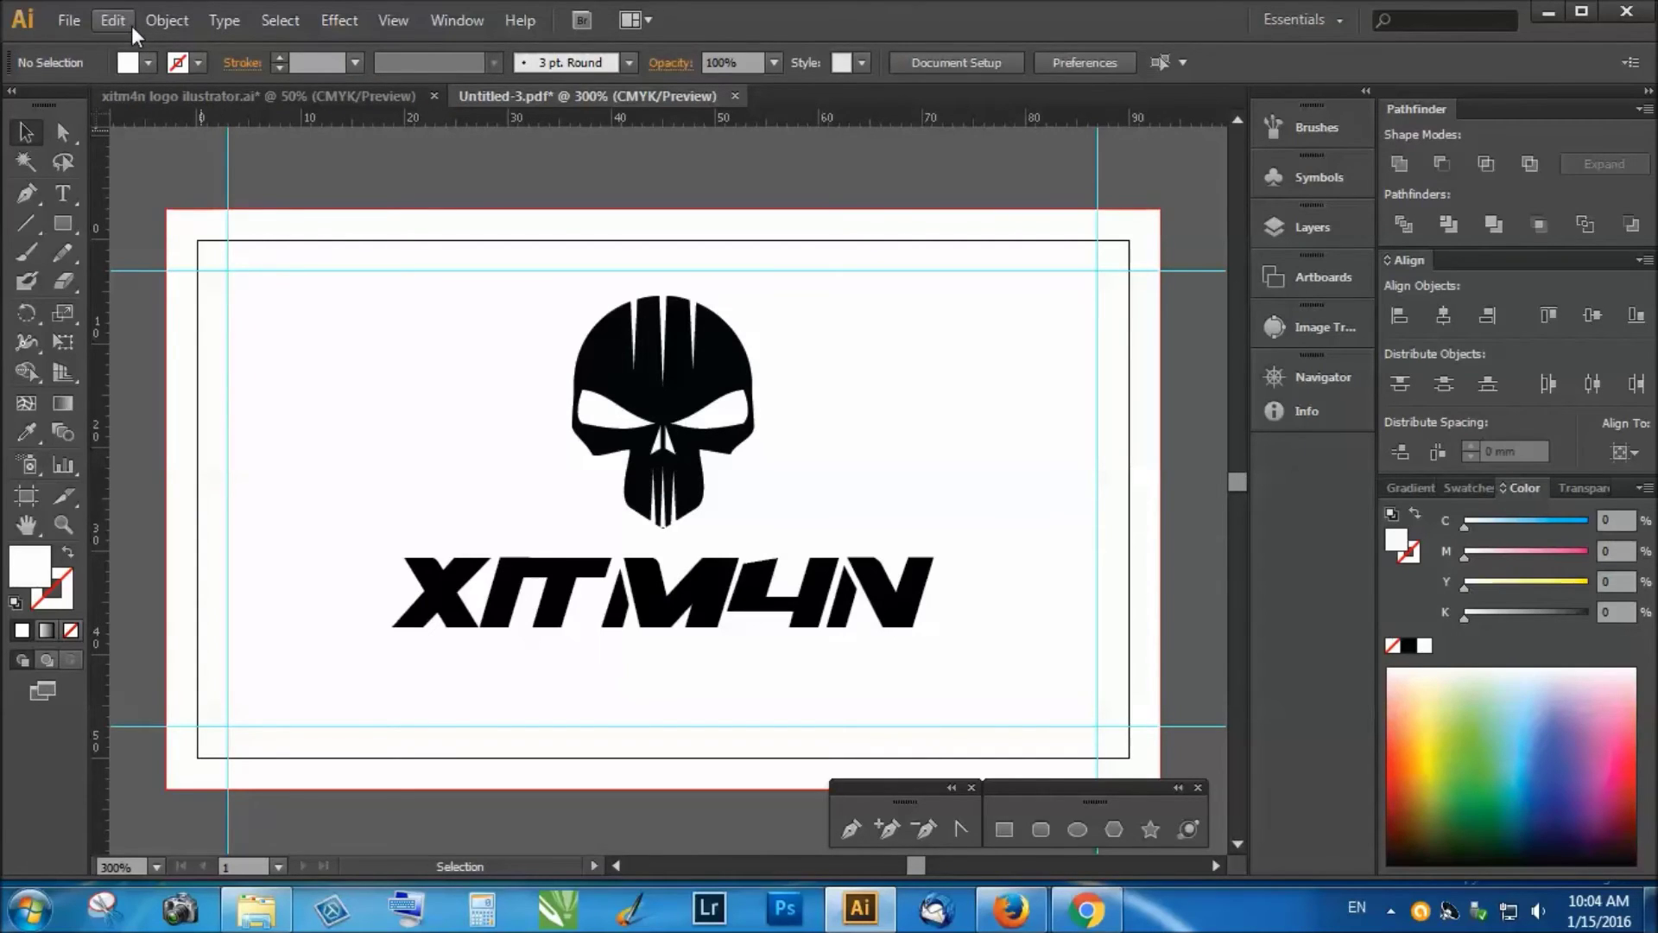
{"action": "left_click", "coordinate": [69, 20]}
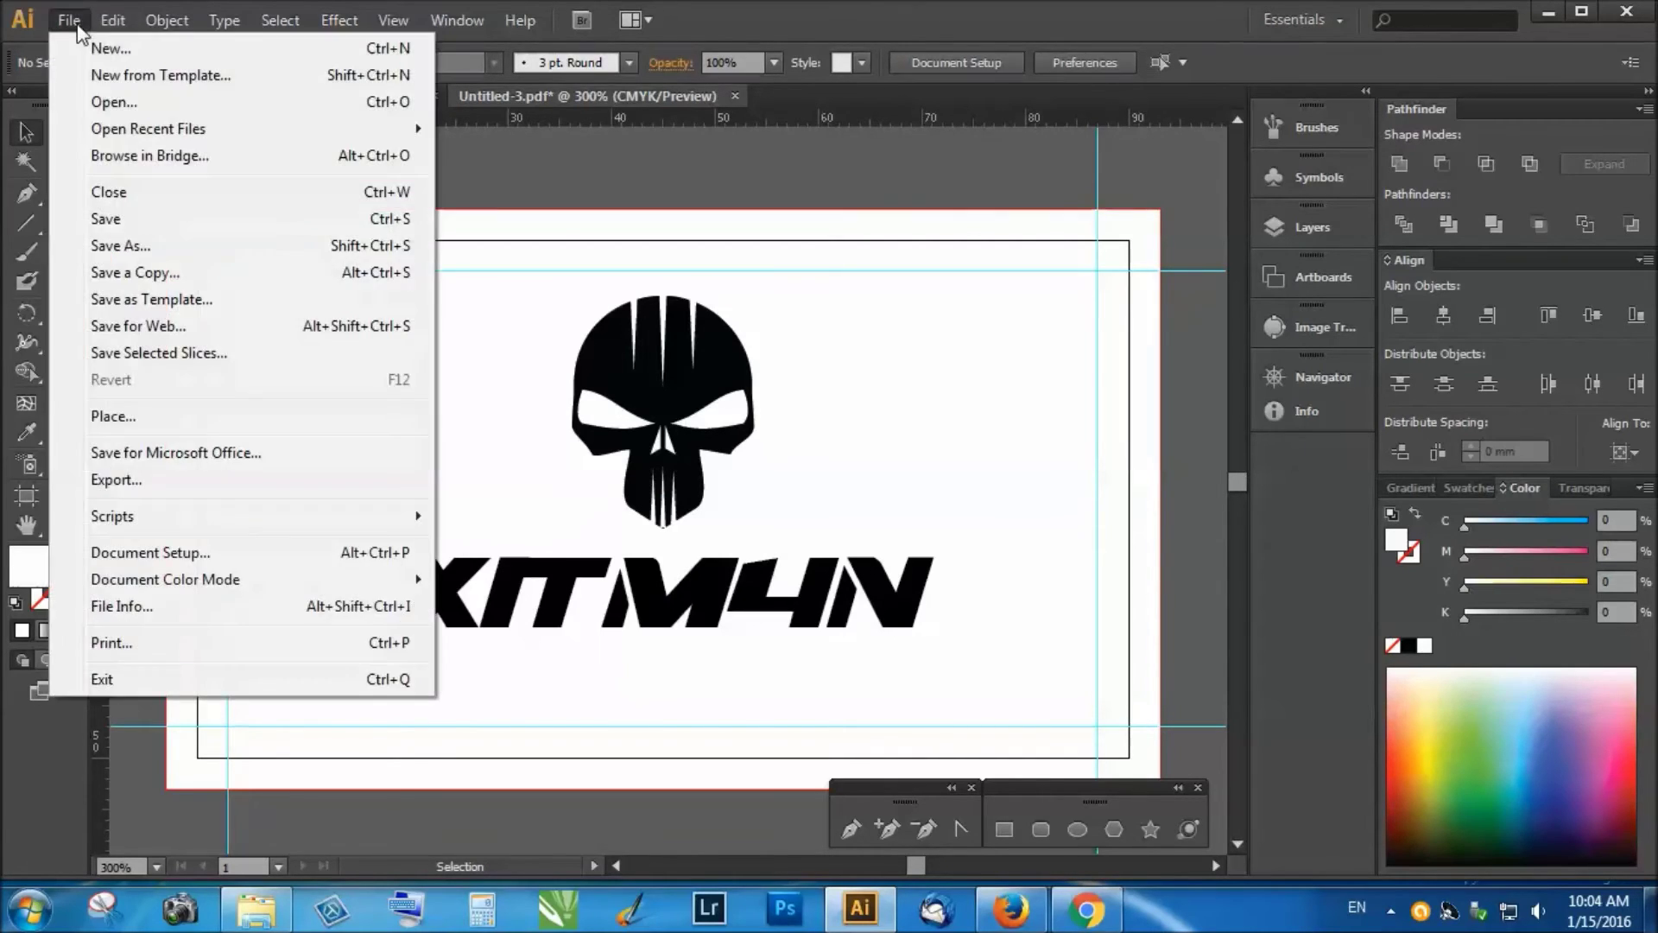
Start Save As with the file type set to Adobe PDF (*.PDF).
{"action": "left_click", "coordinate": [133, 482]}
{"action": "left_click", "coordinate": [376, 646]}
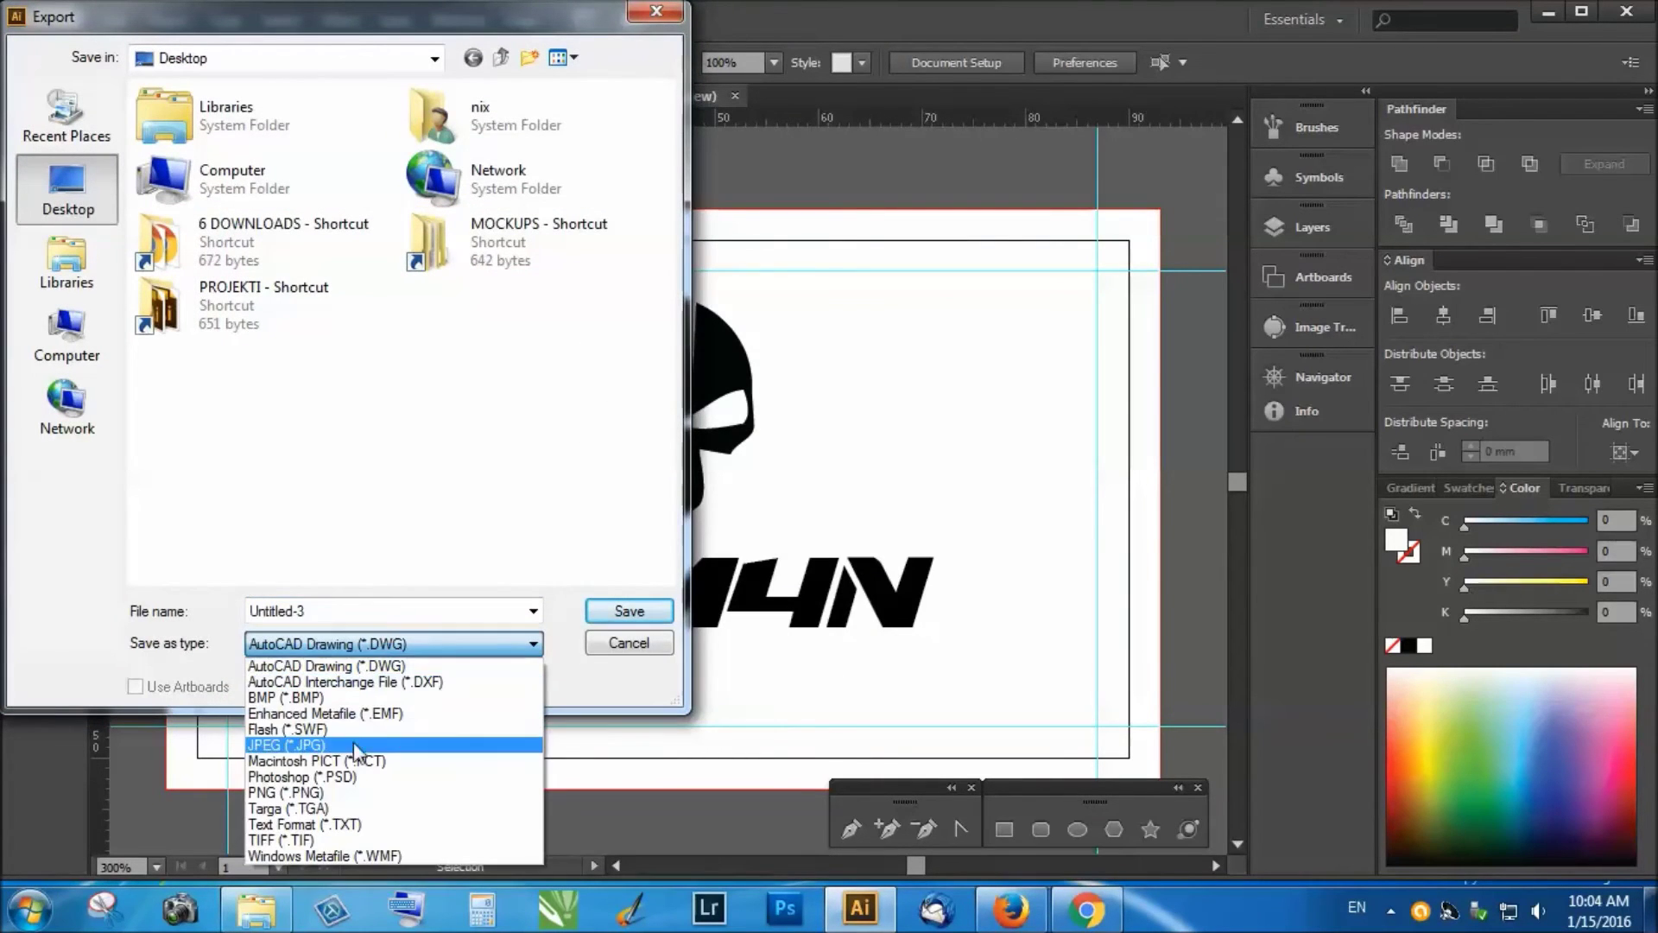
{"action": "left_click", "coordinate": [629, 643]}
{"action": "left_click", "coordinate": [69, 21]}
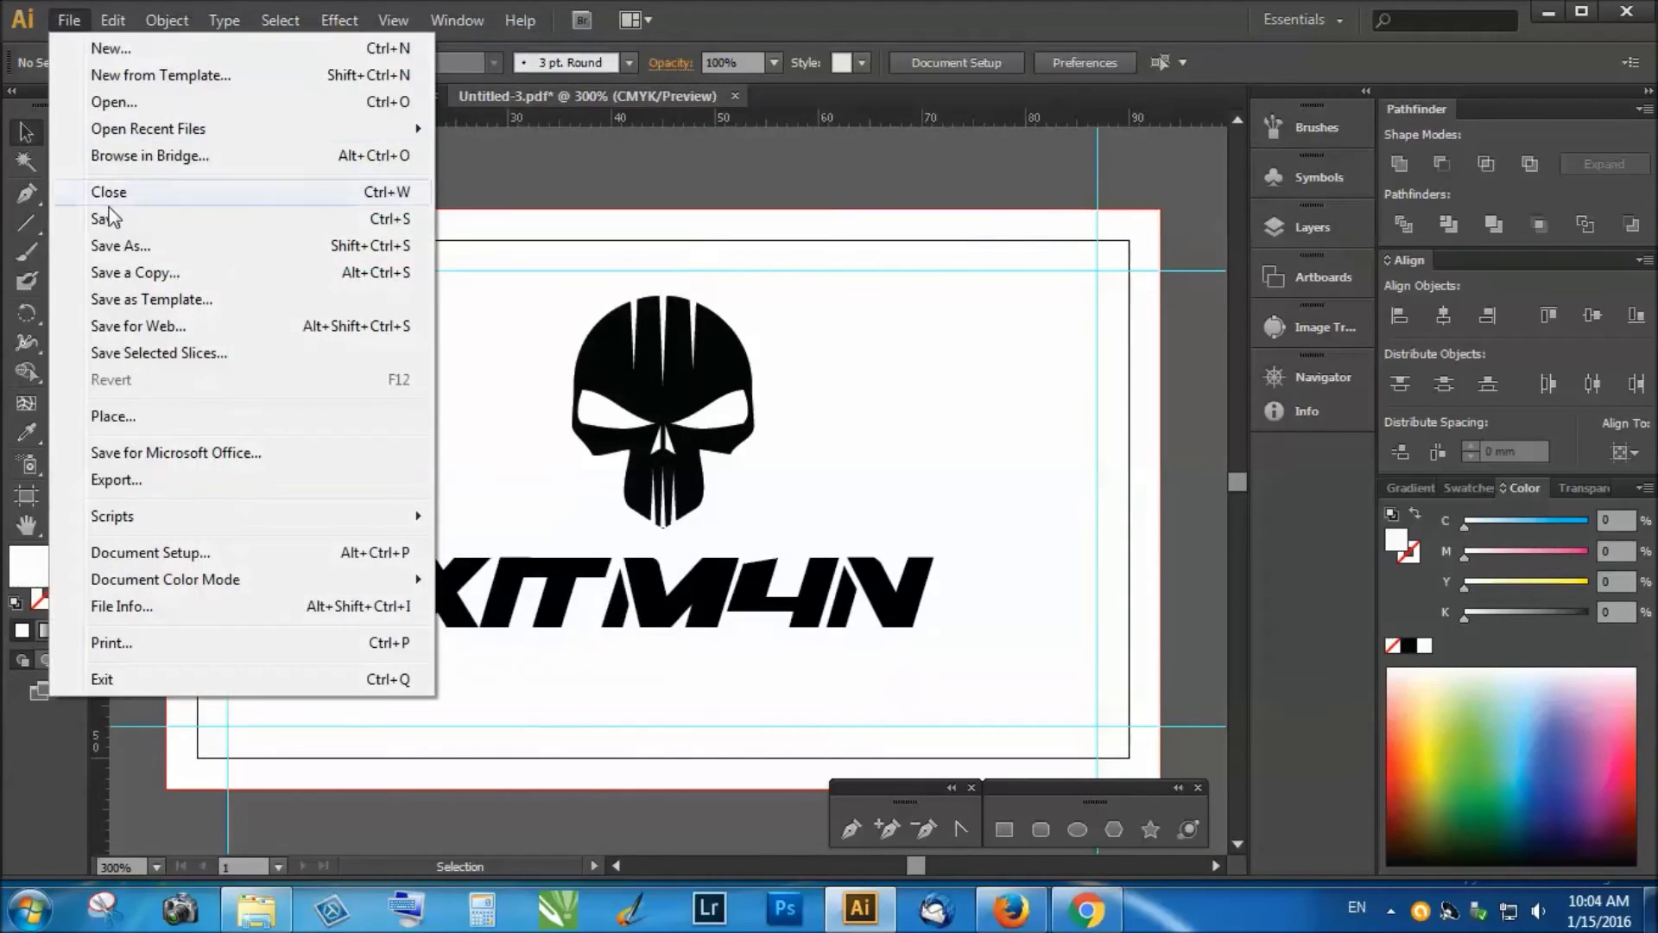
{"action": "left_click", "coordinate": [121, 246]}
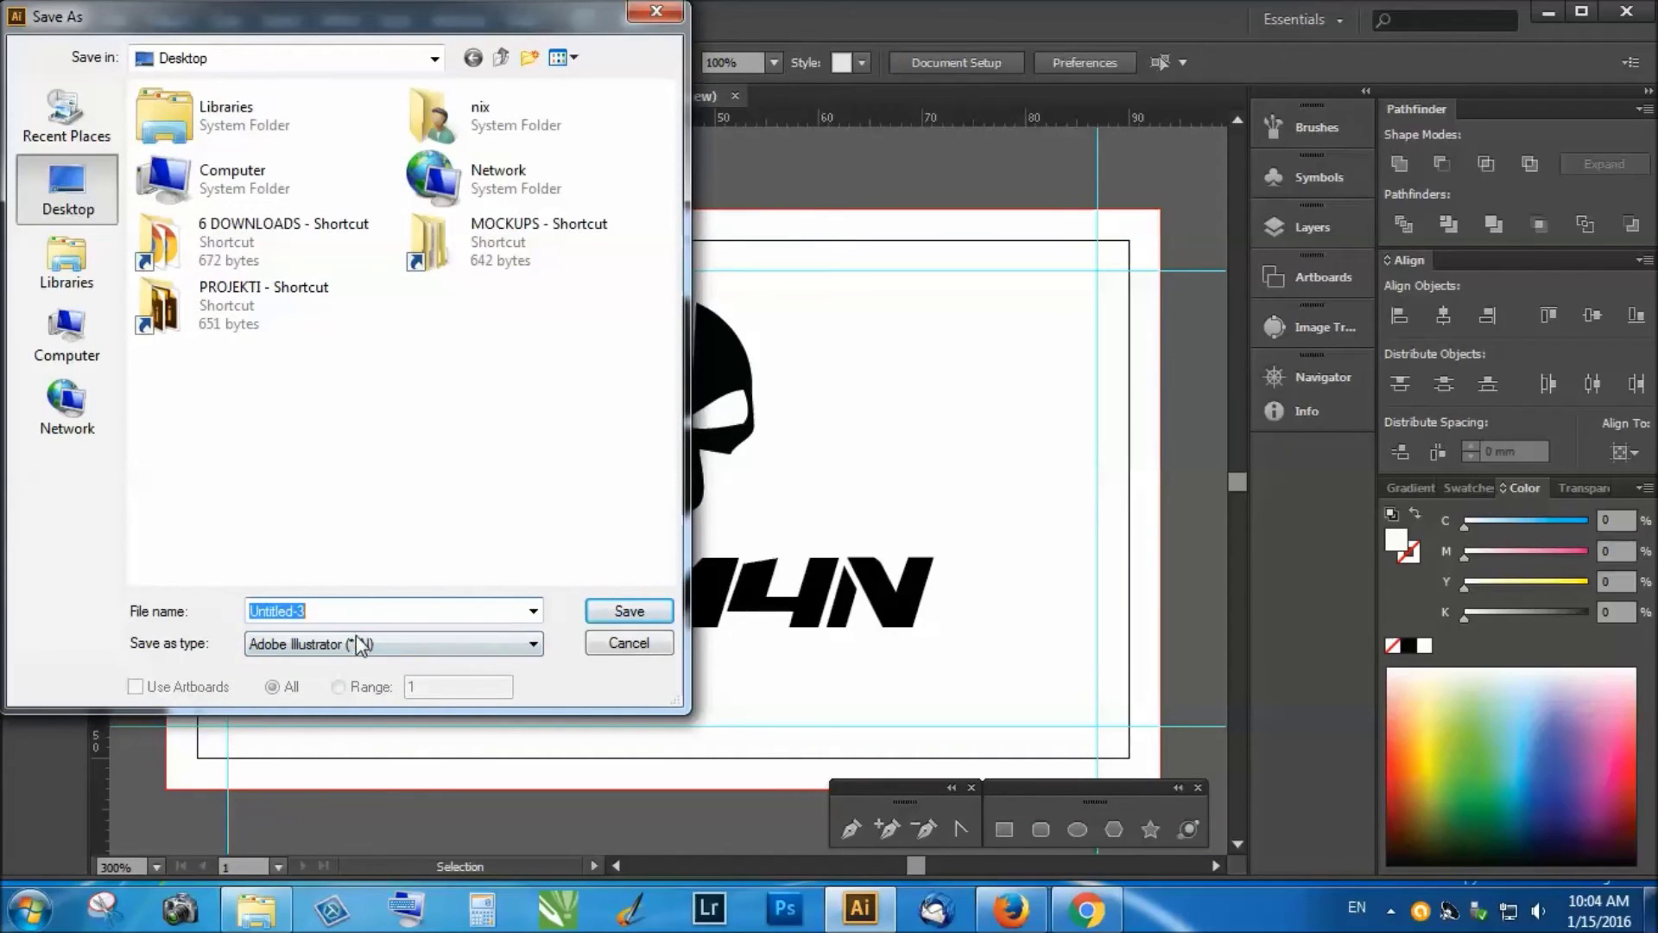
{"action": "left_click", "coordinate": [321, 649]}
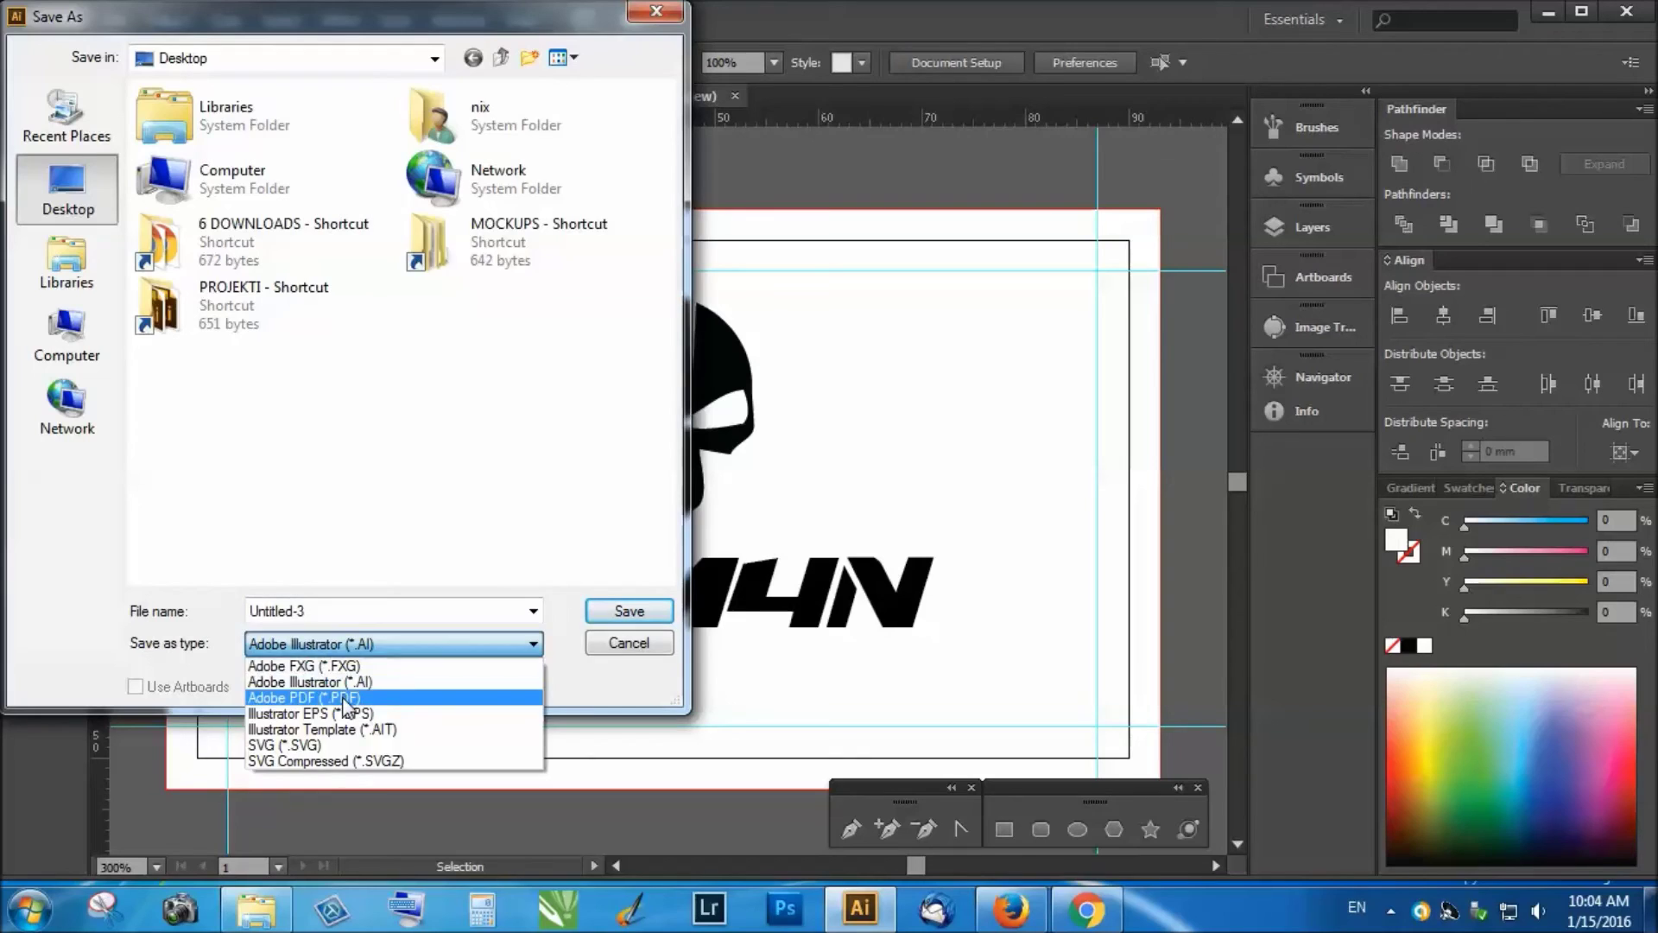
{"action": "left_click", "coordinate": [319, 702]}
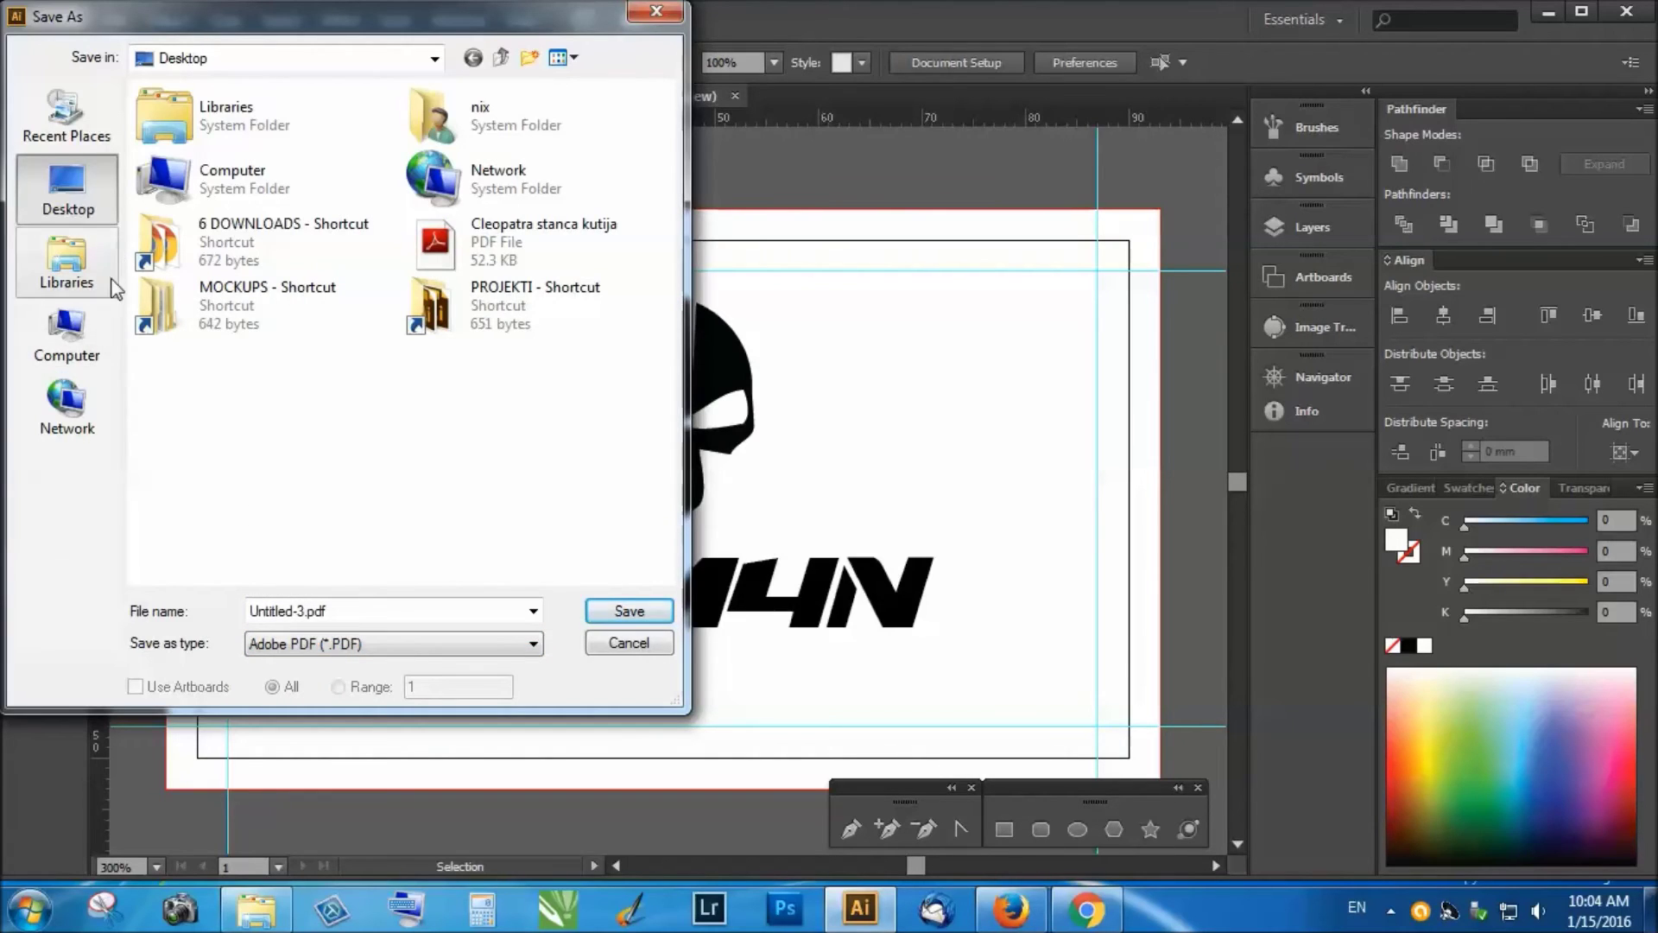
Choose Local Disk (E:) as the save location.
{"action": "left_click", "coordinate": [69, 117]}
{"action": "left_click", "coordinate": [69, 212]}
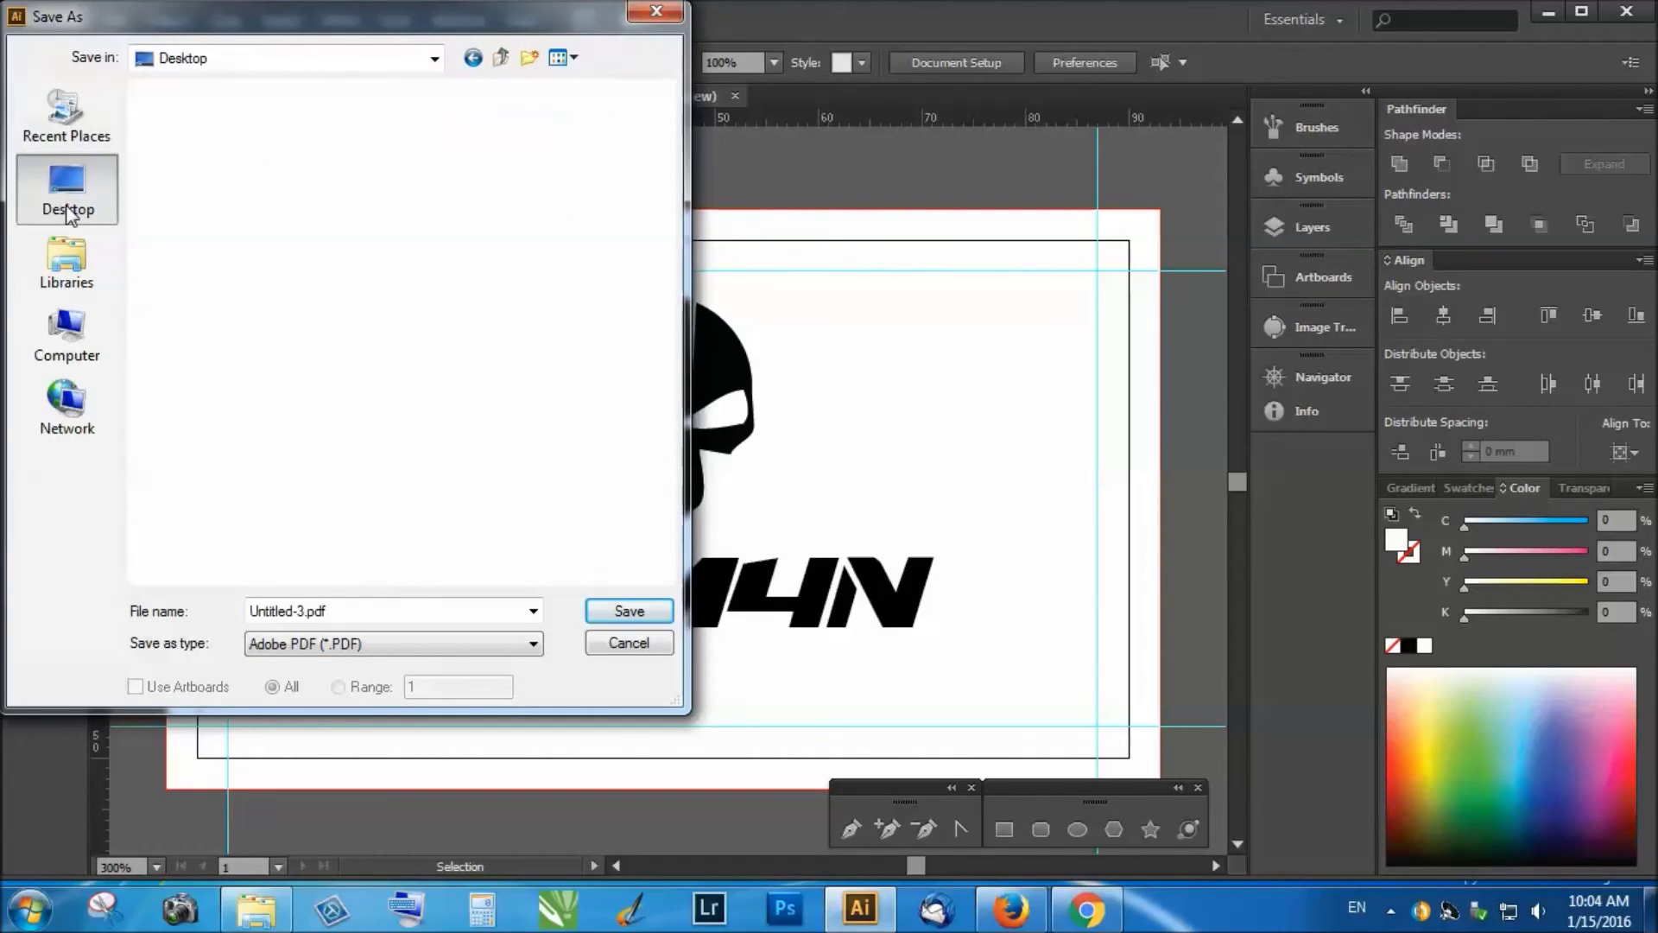
{"action": "left_click", "coordinate": [91, 341]}
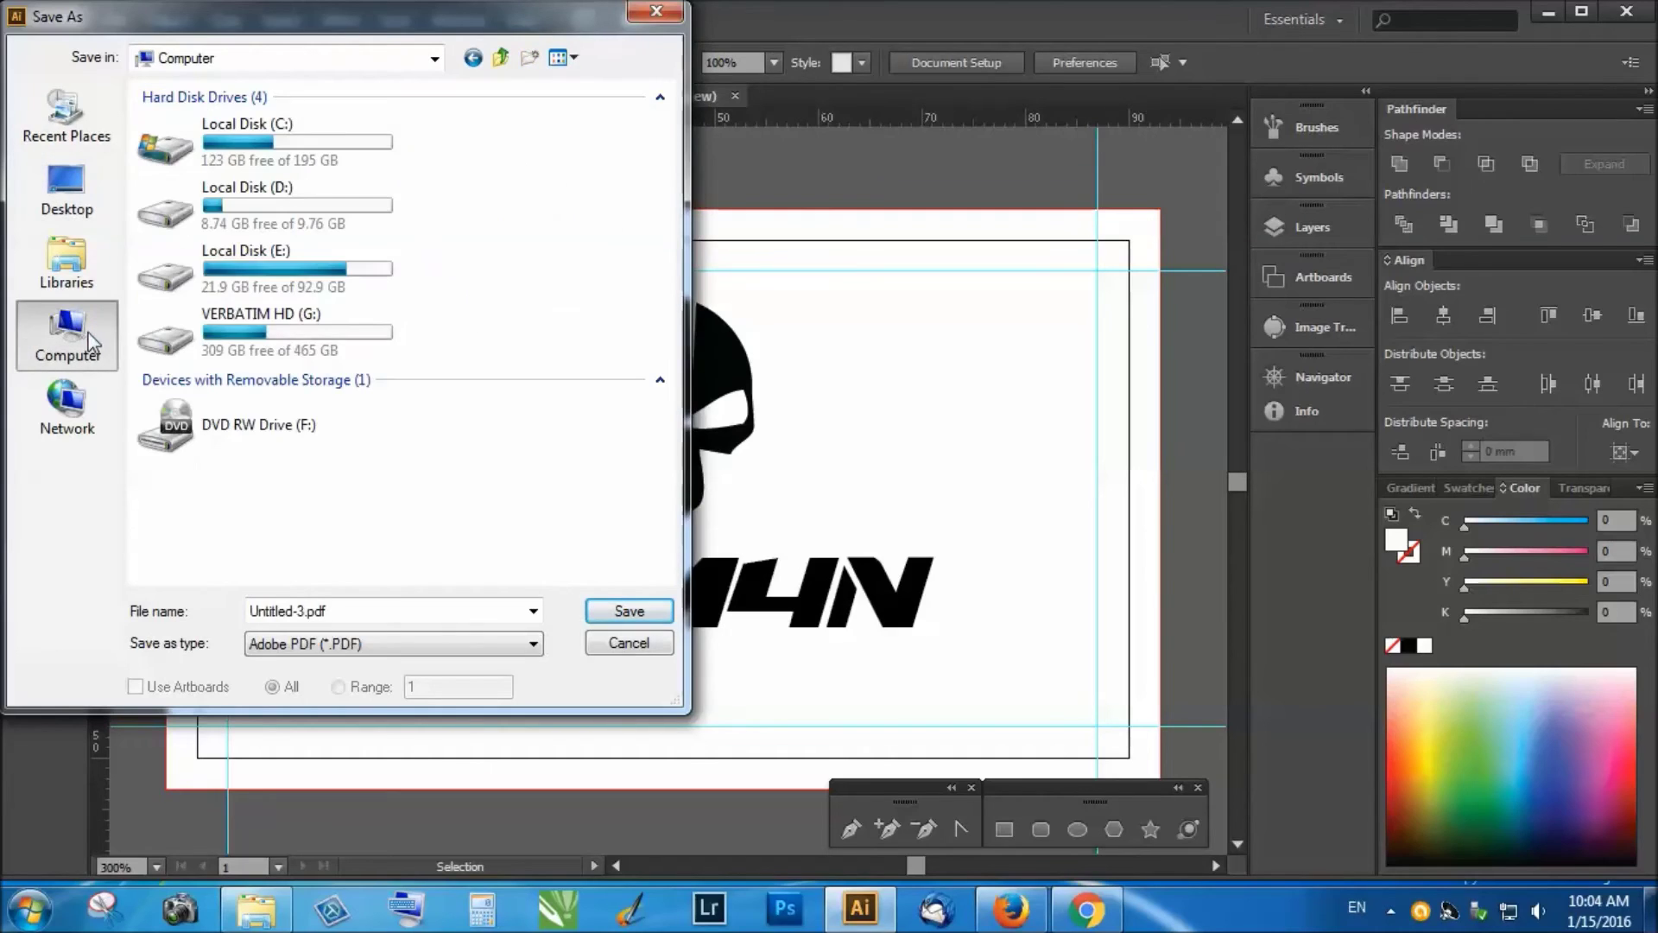
{"action": "left_click", "coordinate": [273, 273]}
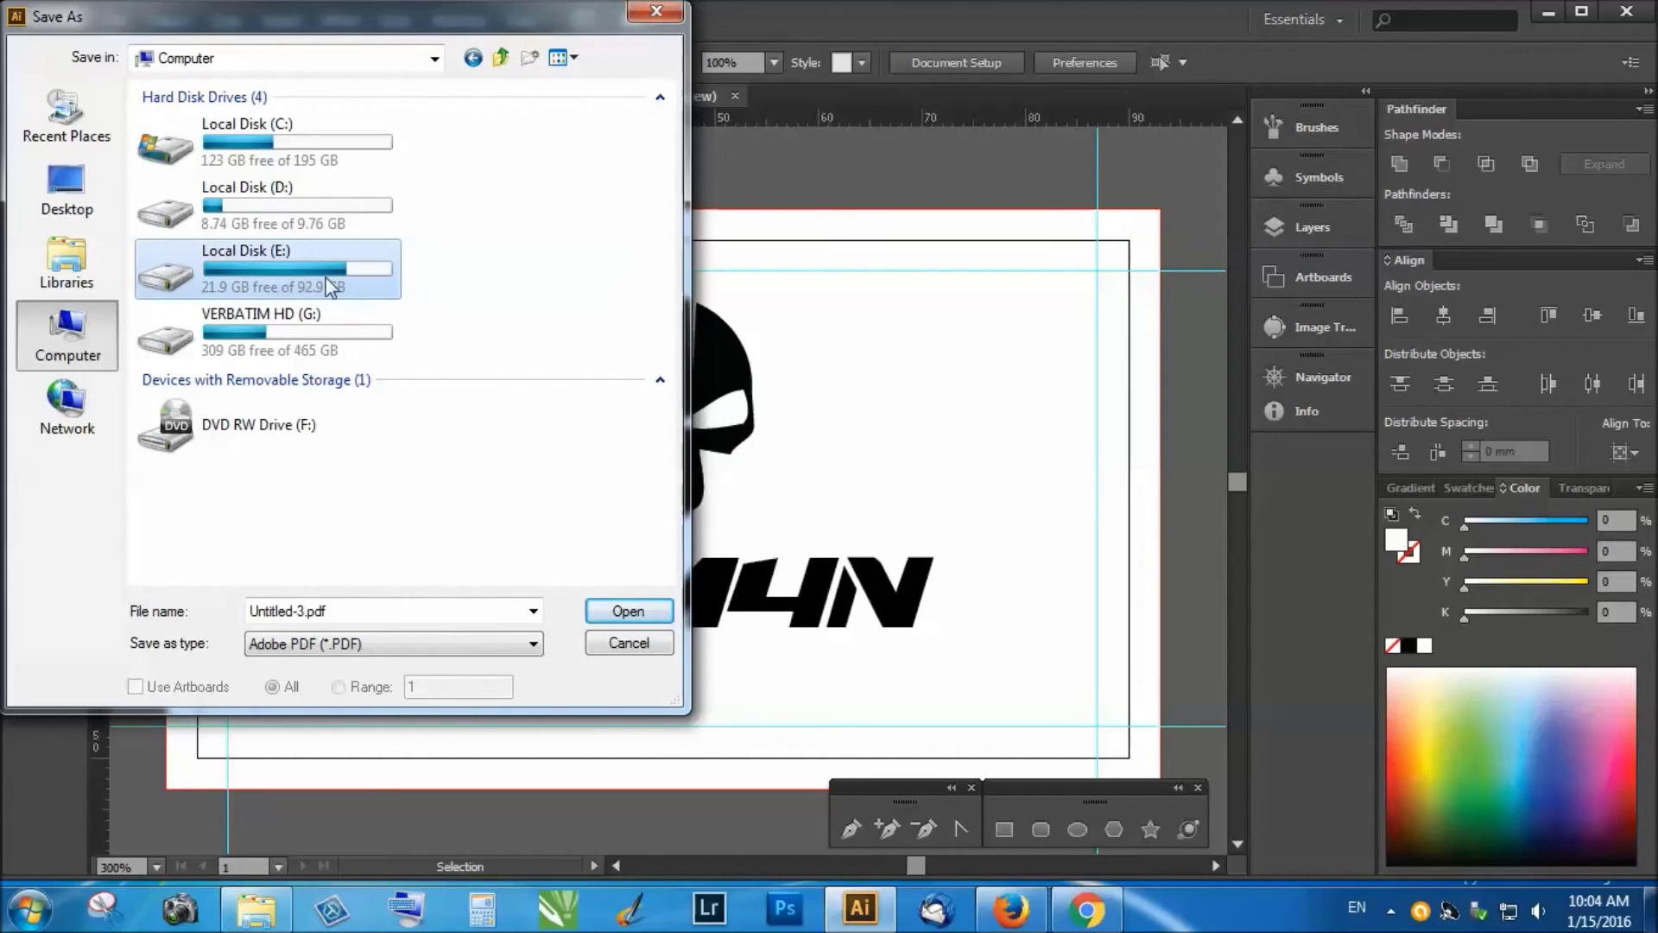
{"action": "double_click", "coordinate": [331, 288]}
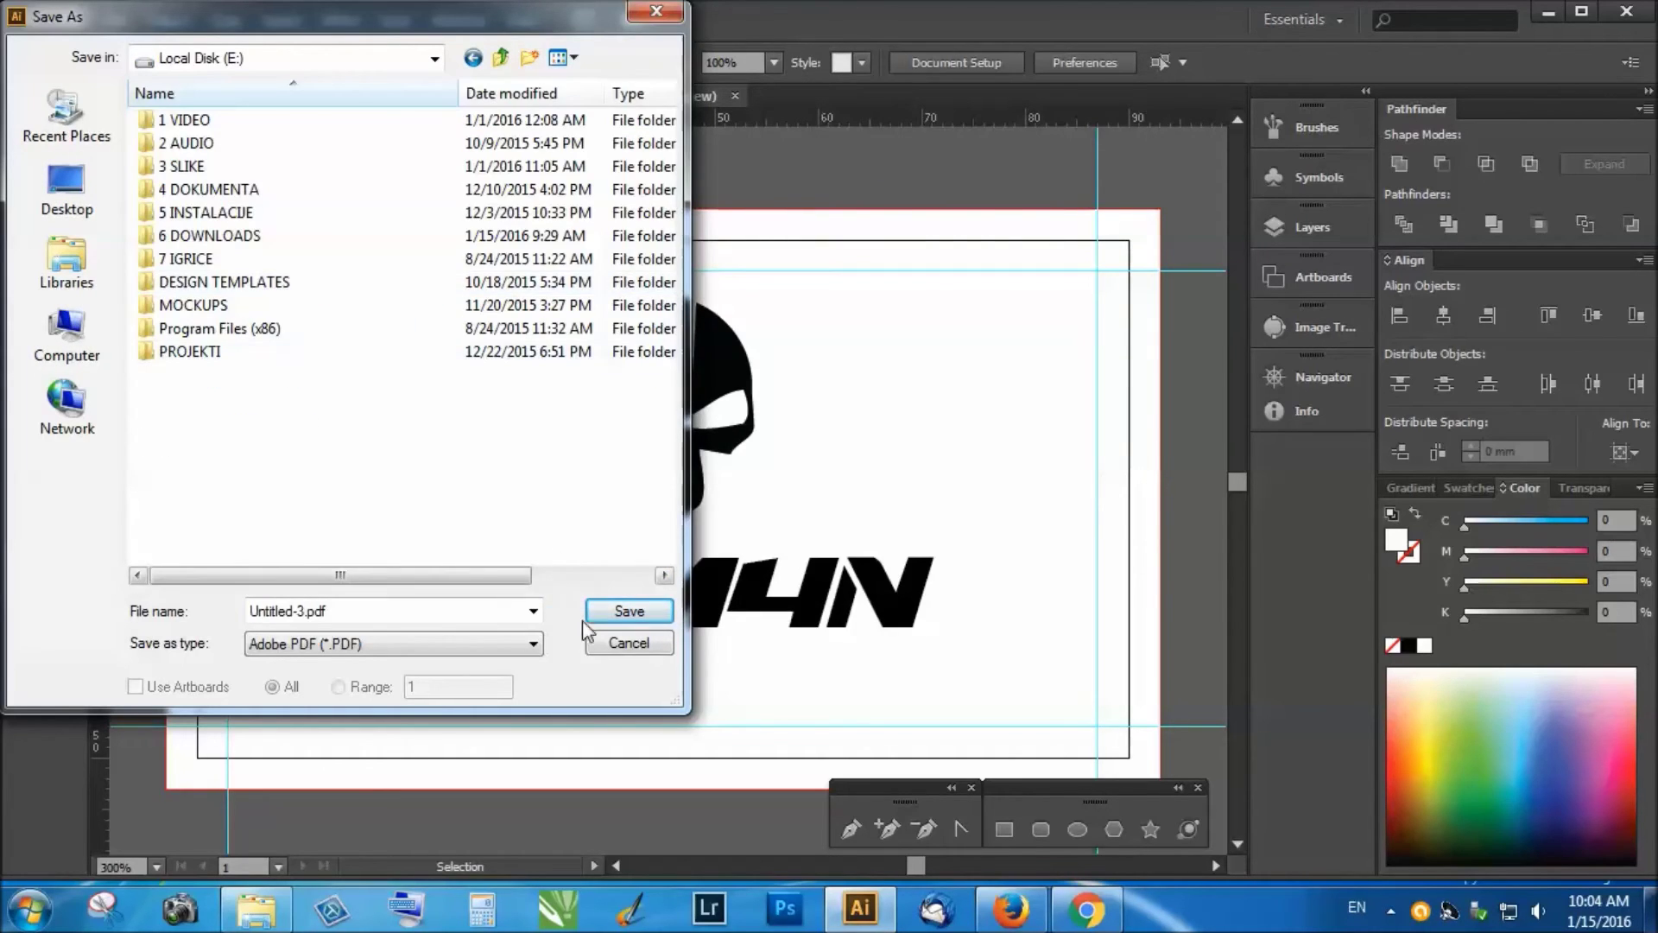
Review the Marks and Bleeds, Output, Advanced, Security and Summary PDF settings.
{"action": "left_click", "coordinate": [630, 612]}
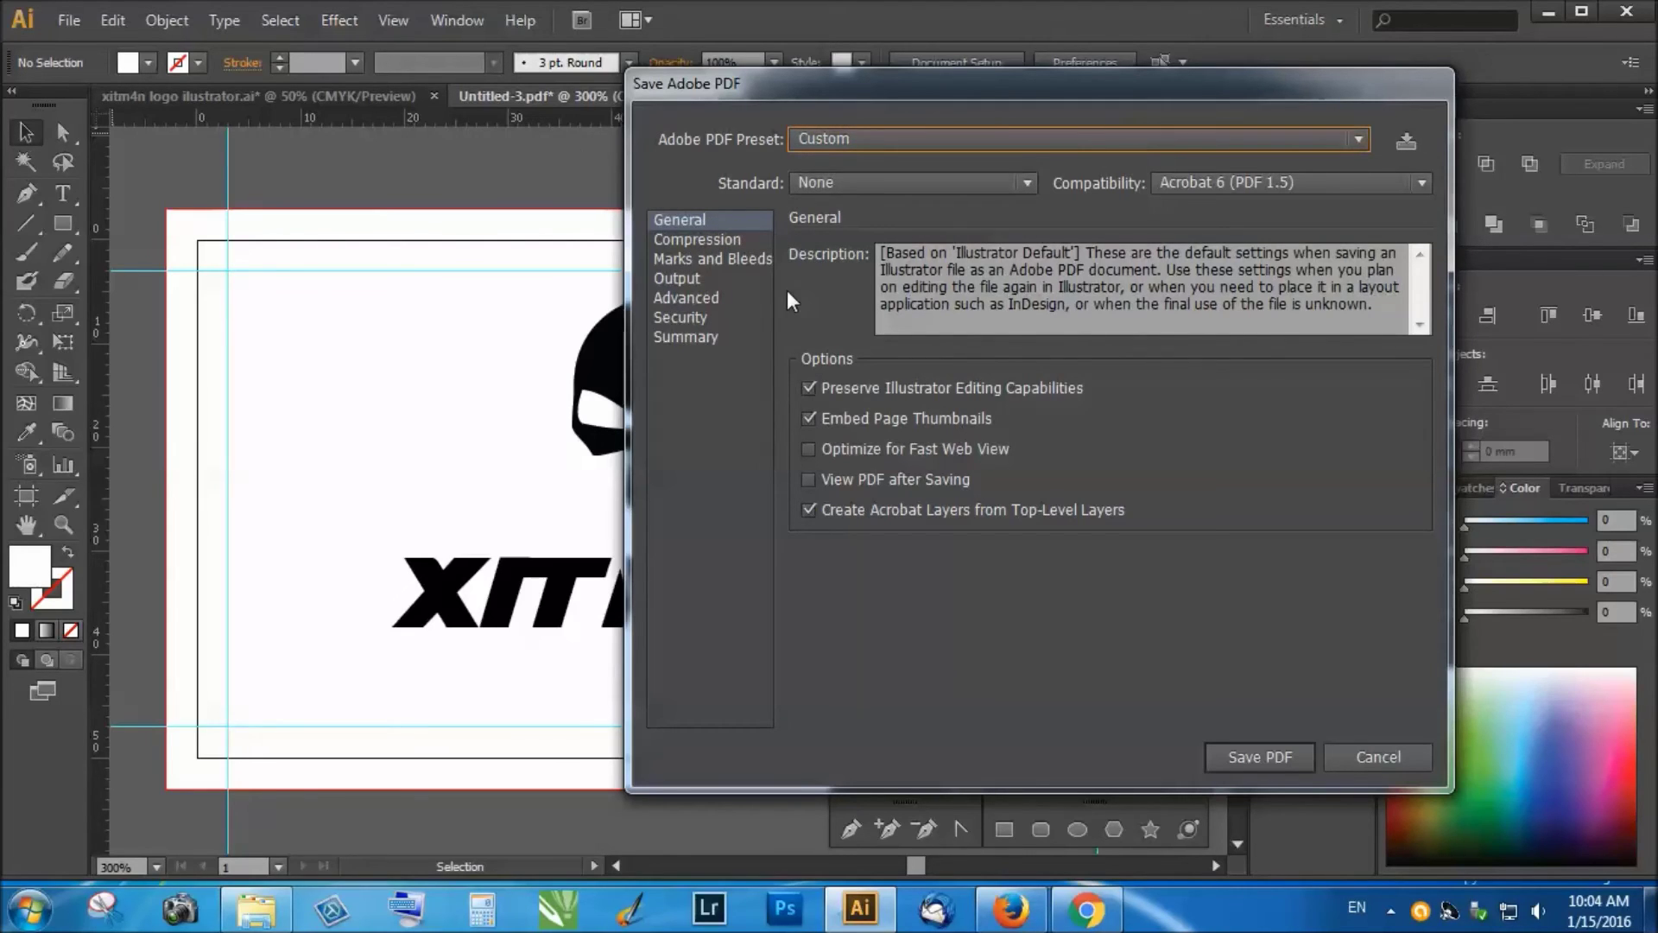
{"action": "left_click", "coordinate": [717, 260]}
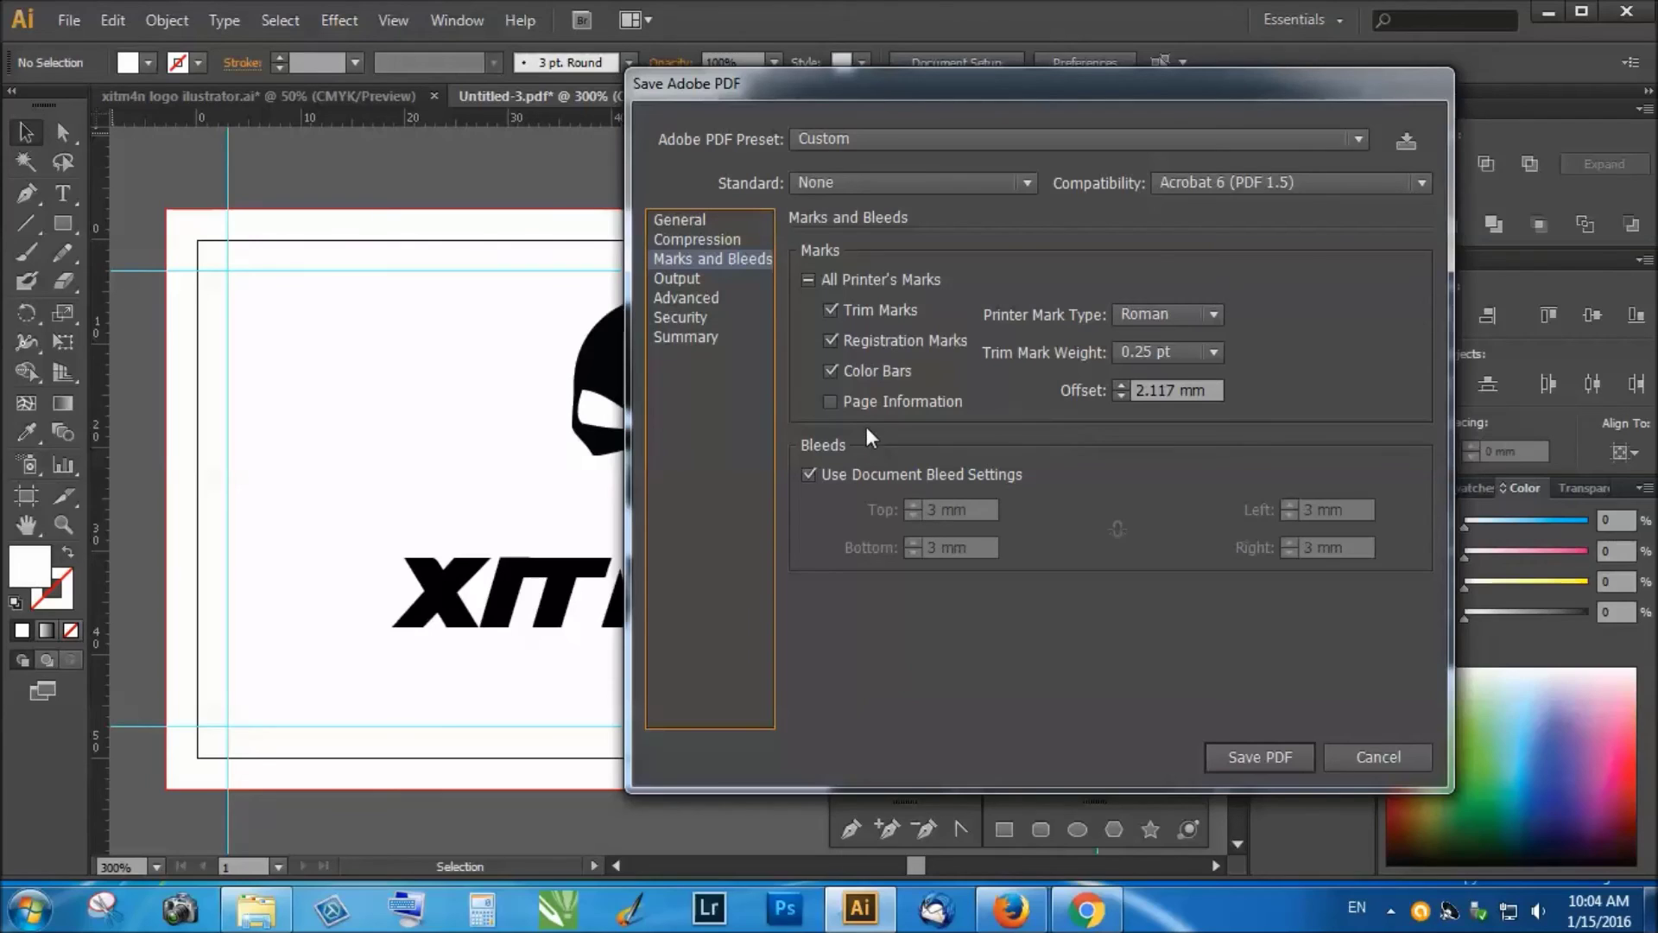
{"action": "left_click", "coordinate": [680, 276]}
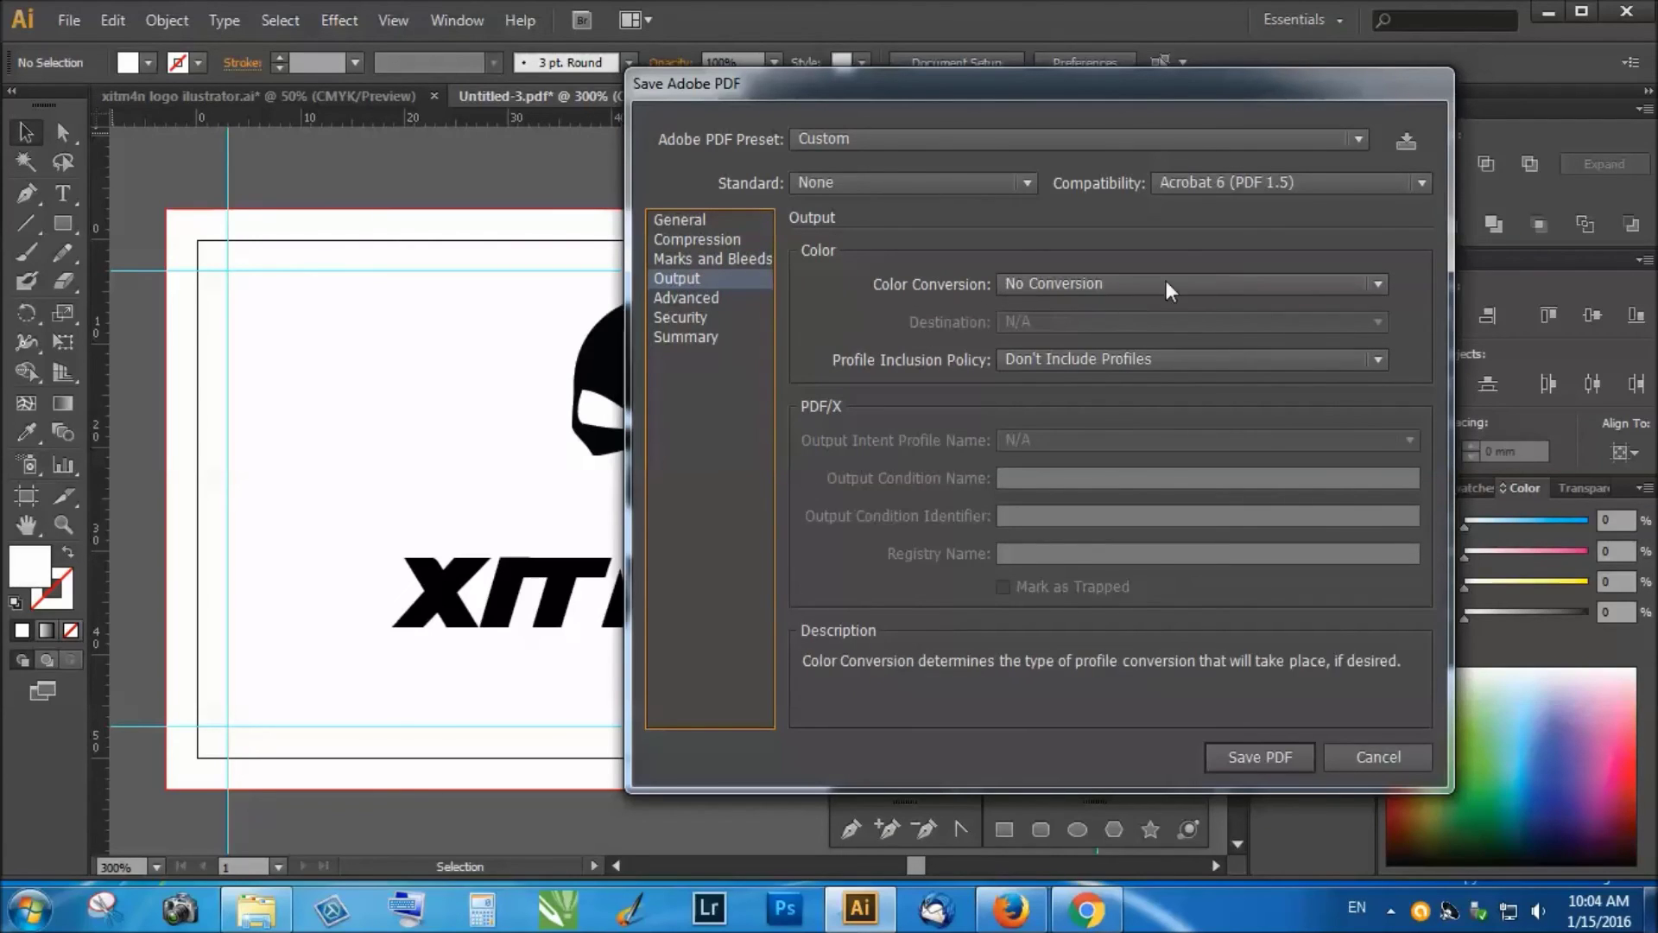
{"action": "left_click", "coordinate": [692, 300]}
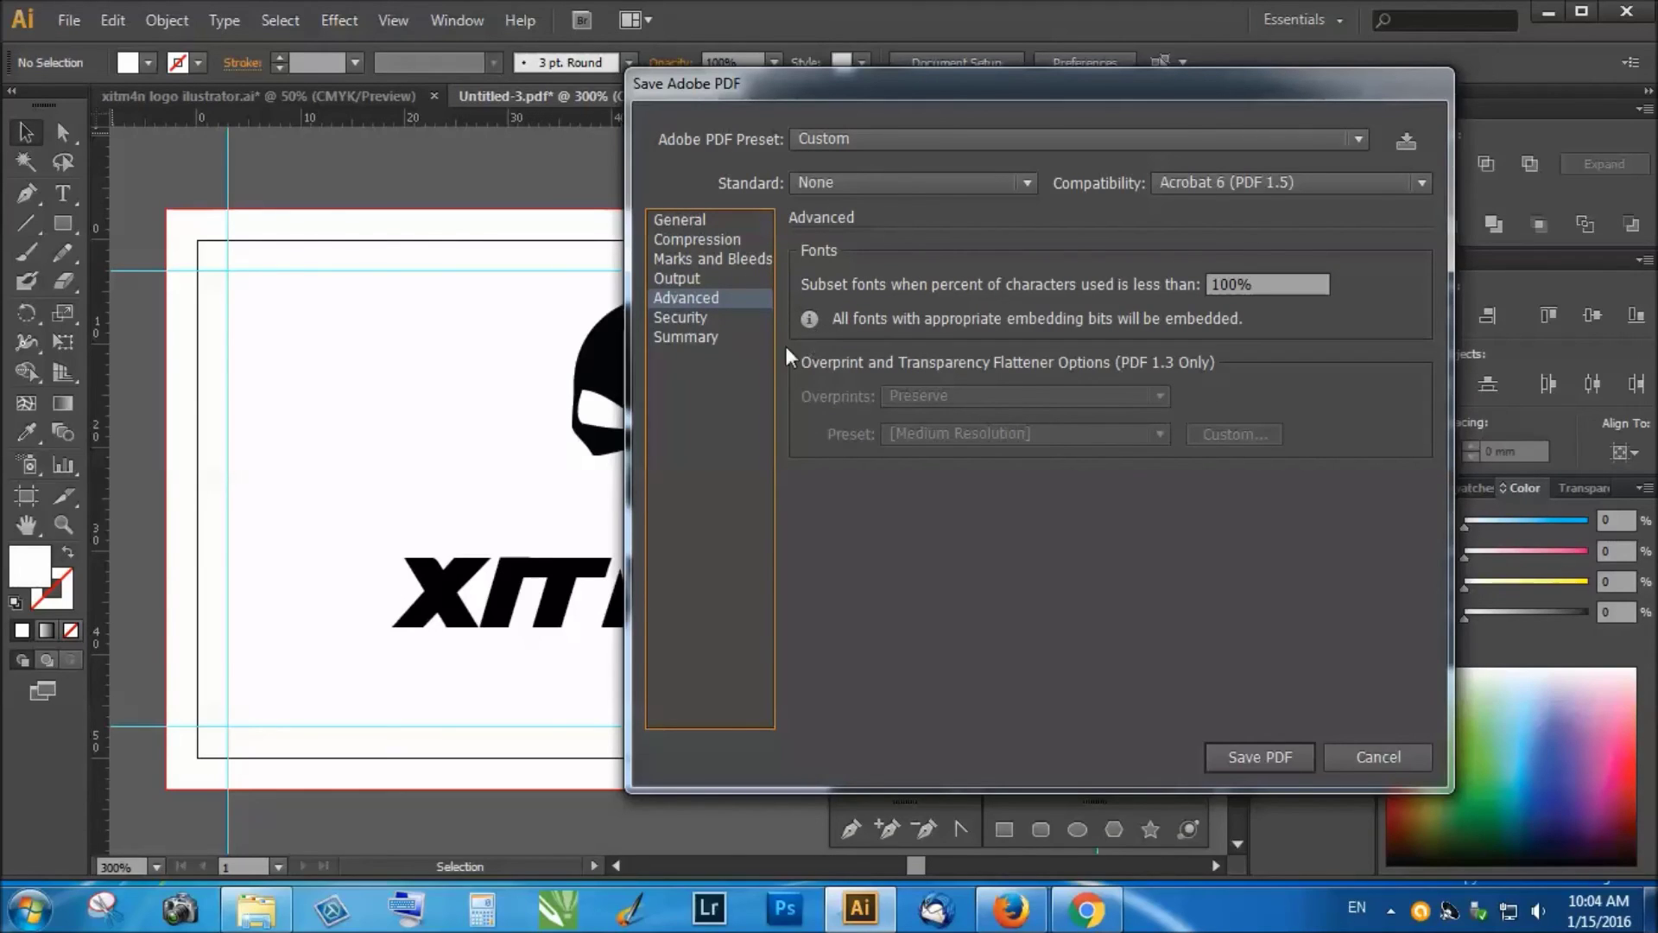
{"action": "left_click", "coordinate": [696, 321]}
{"action": "left_click", "coordinate": [693, 335]}
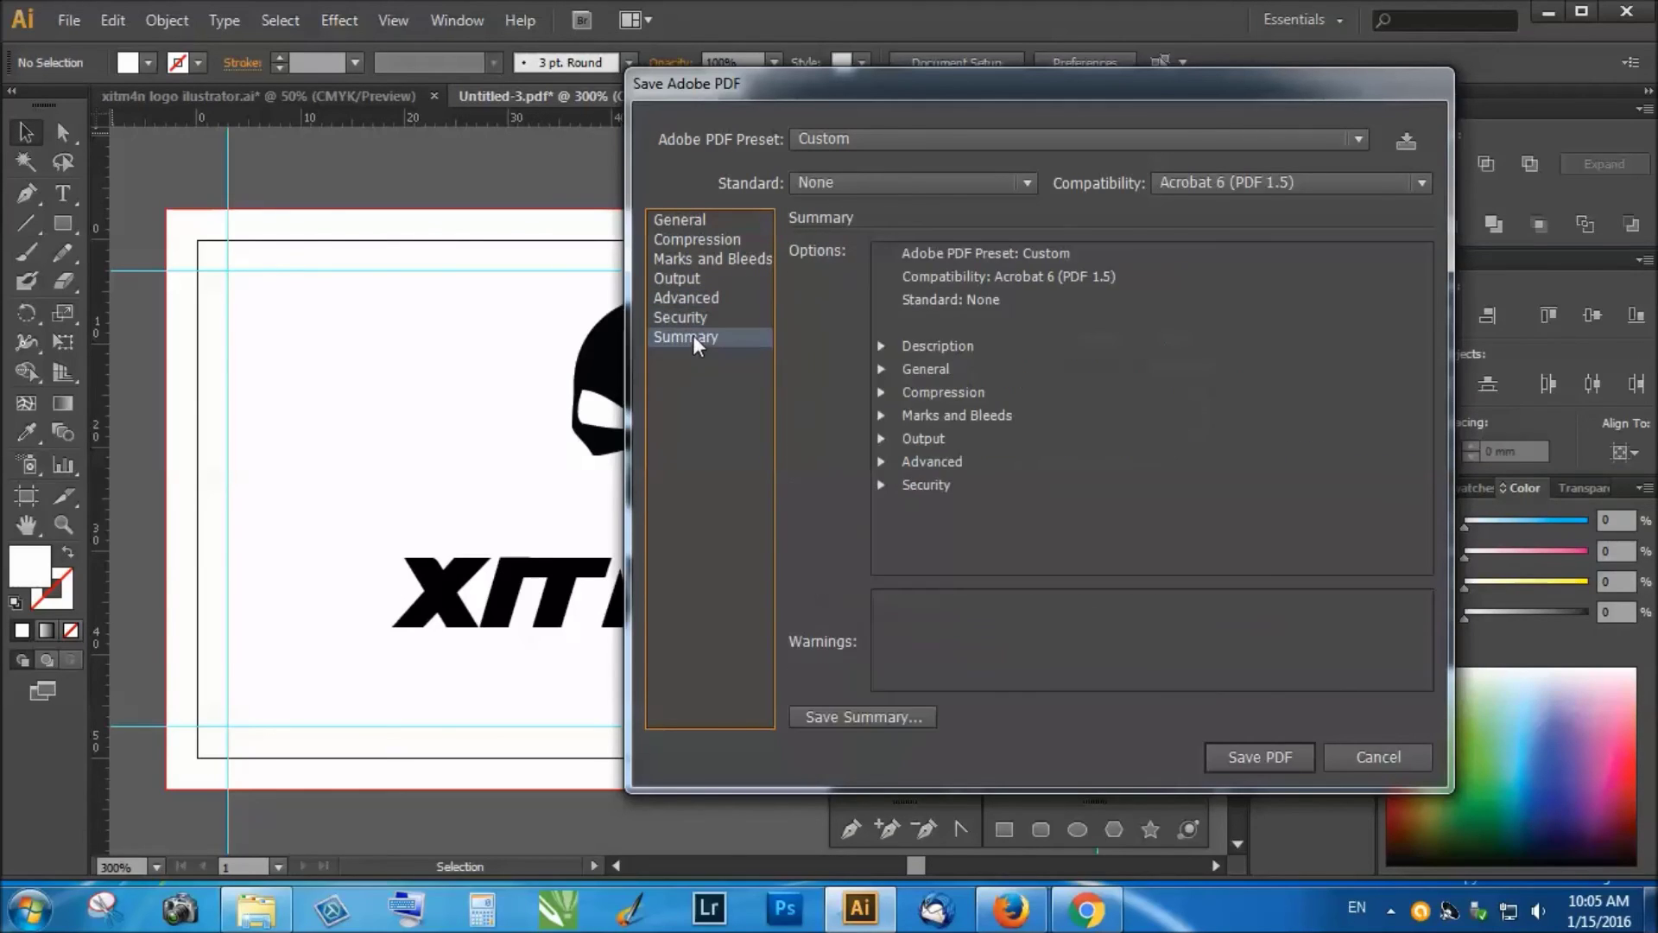
{"action": "left_click", "coordinate": [693, 260]}
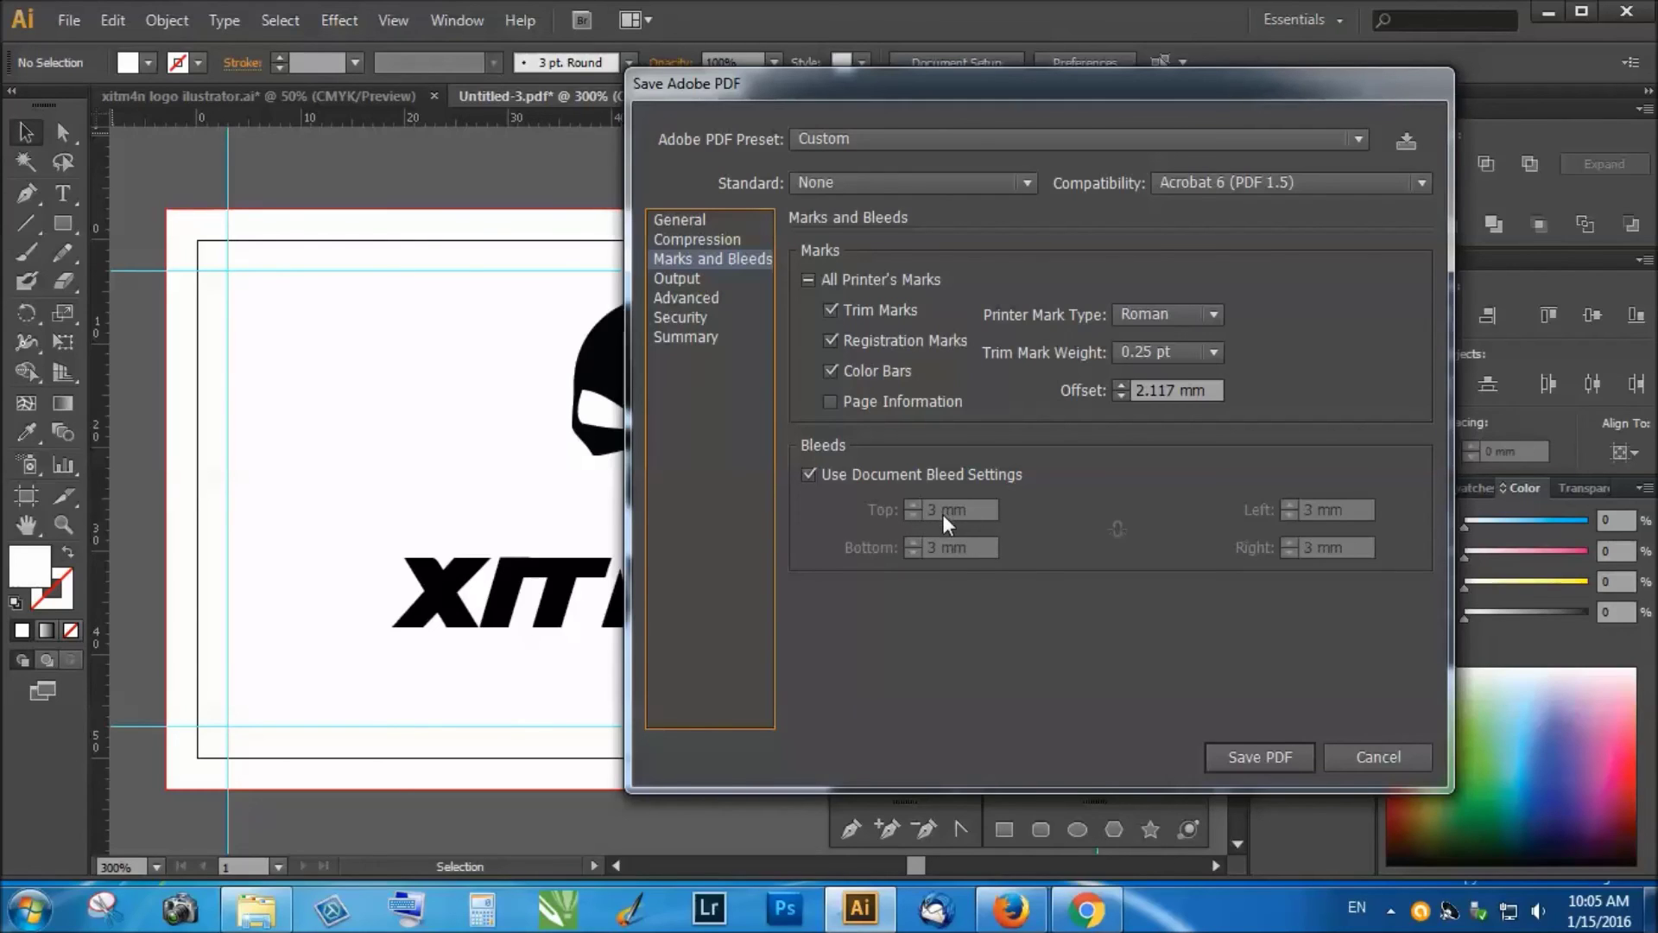
Save the PDF and open Untitled-3.pdf in Adobe Reader to check it.
{"action": "left_click", "coordinate": [1266, 760]}
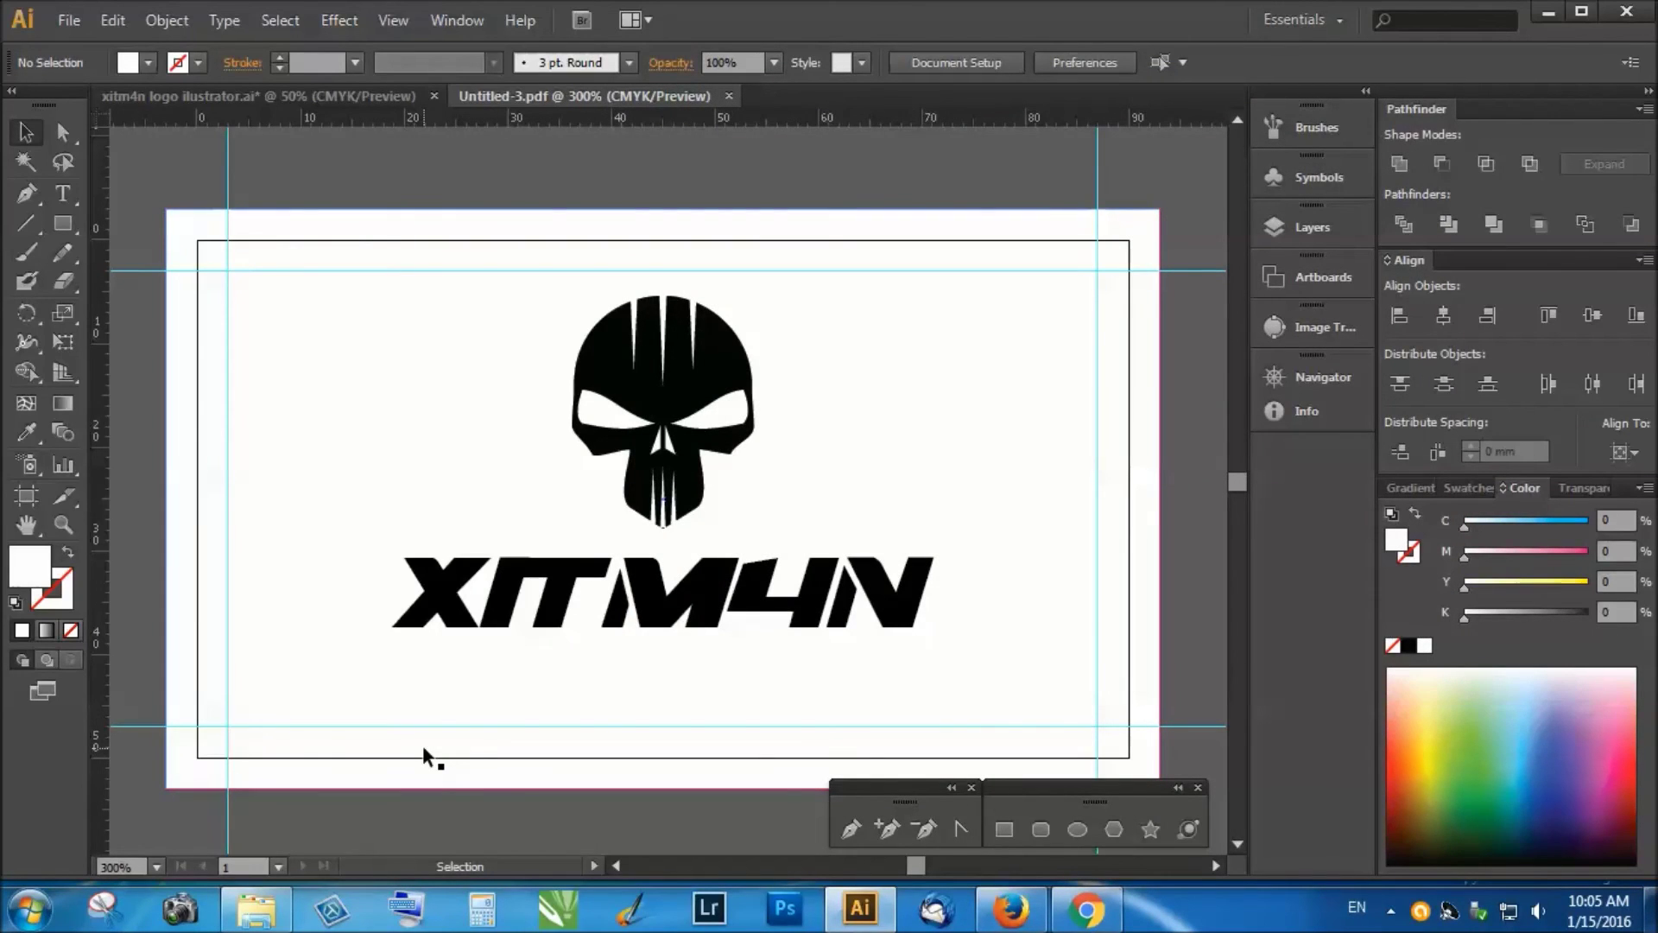
{"action": "left_click", "coordinate": [257, 908]}
{"action": "double_click", "coordinate": [475, 624]}
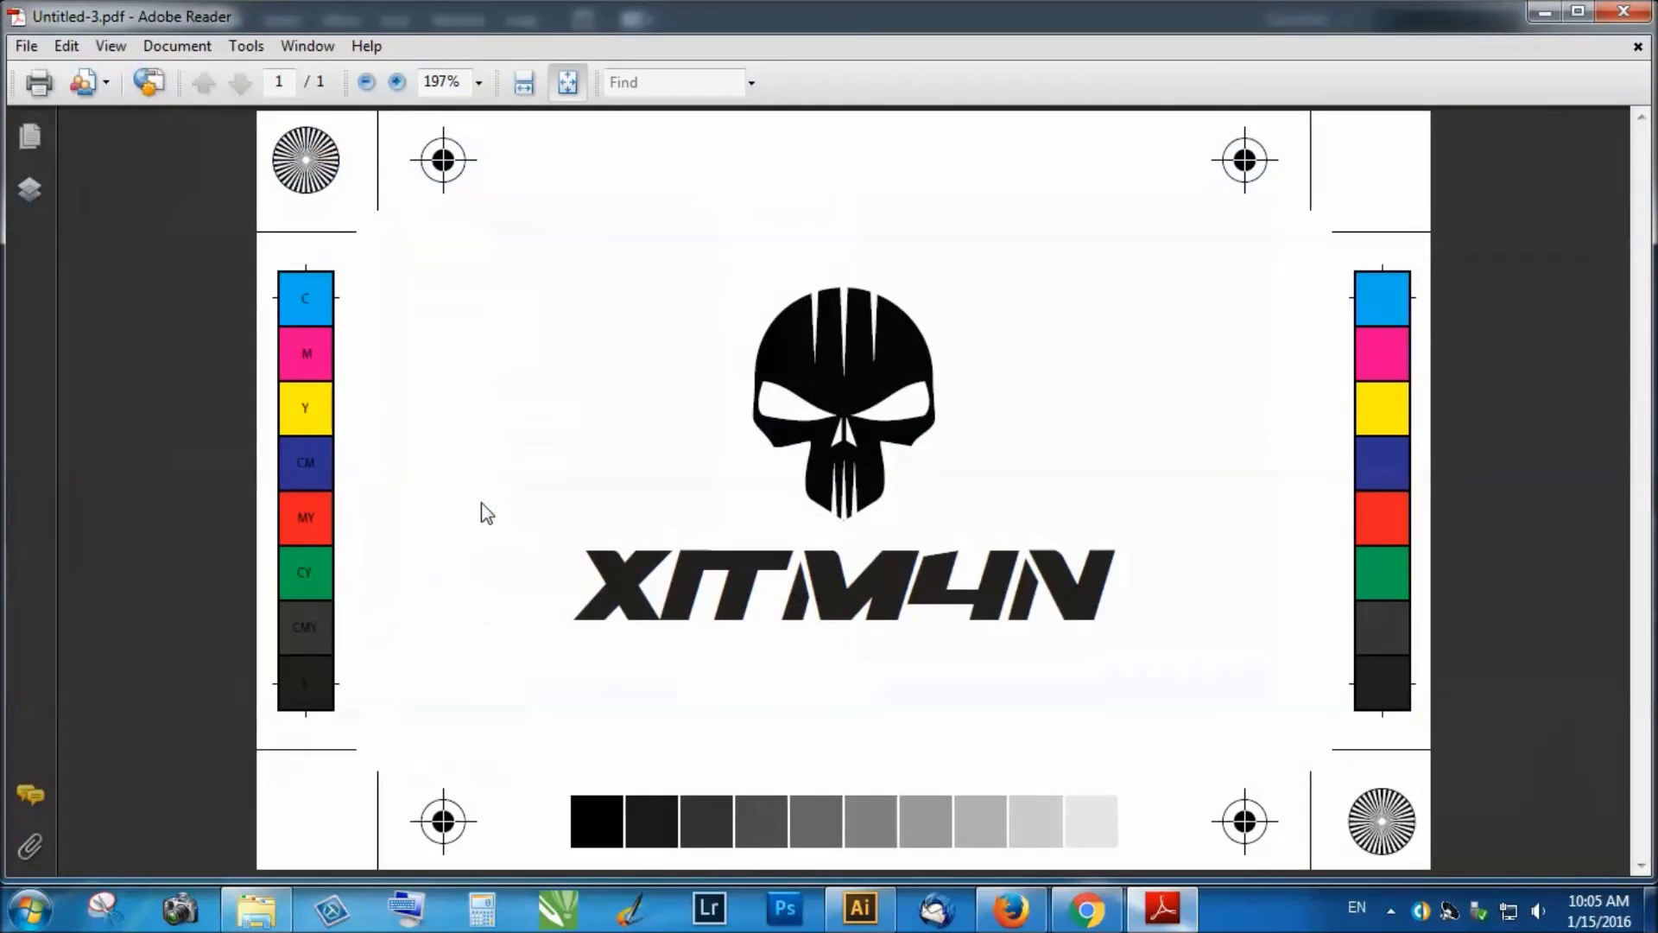